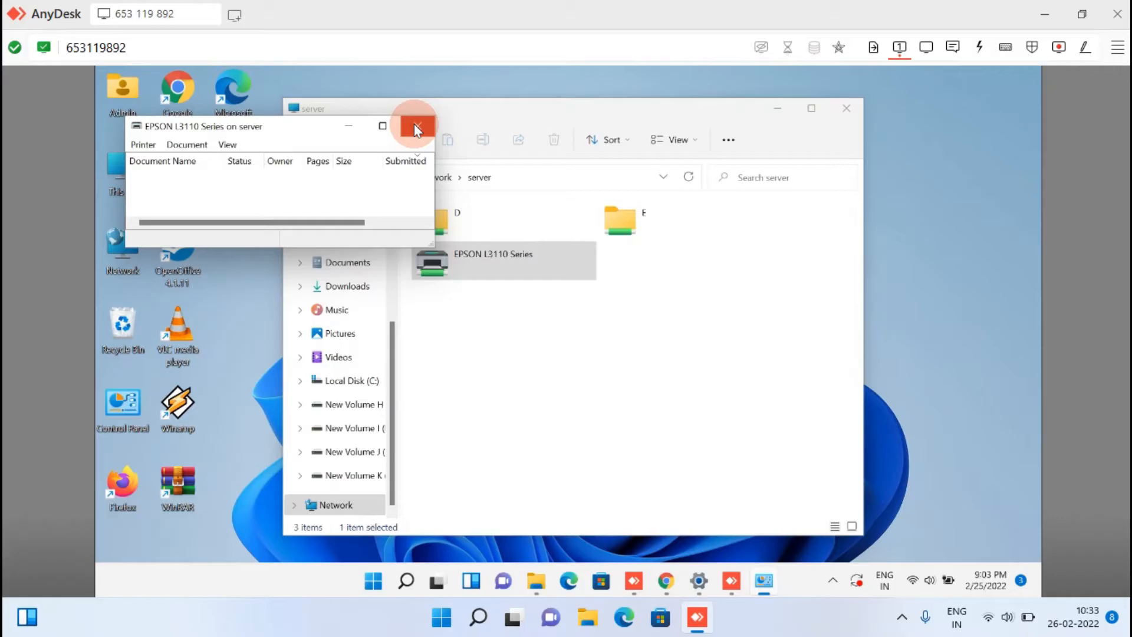
- Close the EPSON L3110 Series print queue on the remote computer and minimize the server folder and the remote session
click(417, 128)
click(777, 108)
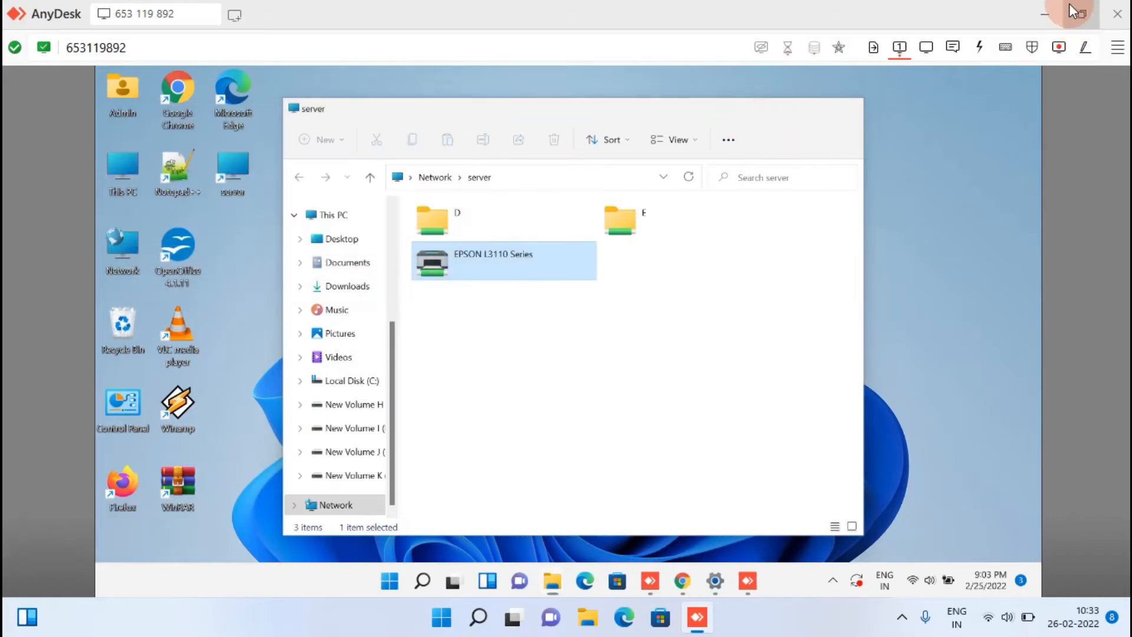
click(1045, 13)
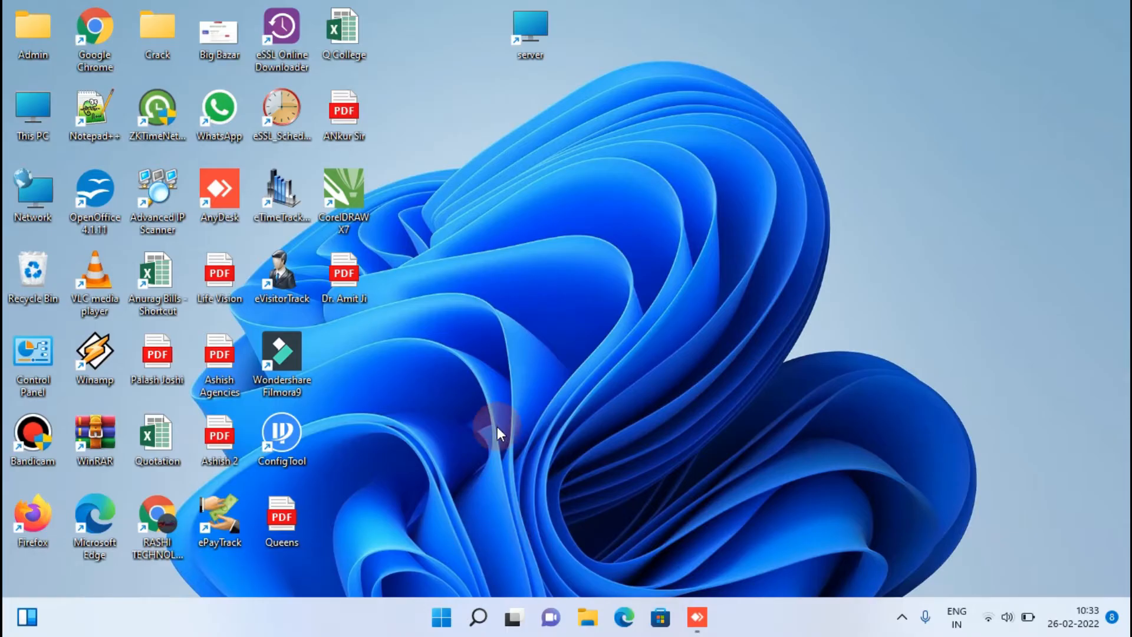
- Search for the printer settings on the local computer and open Printers & scanners
click(445, 619)
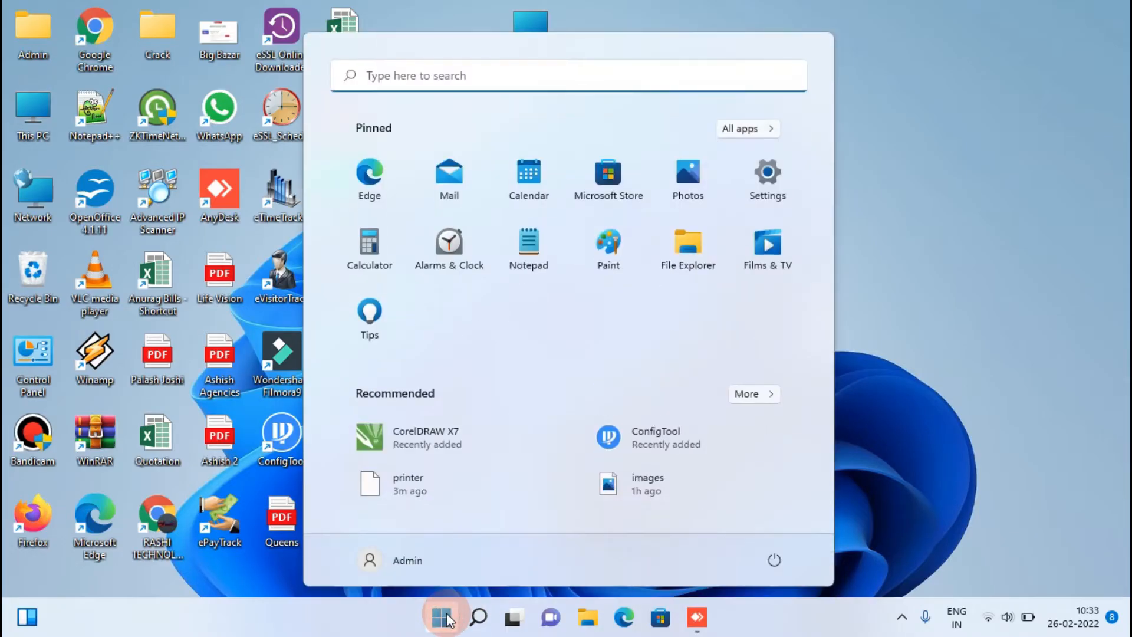
click(447, 618)
click(446, 619)
text(prin)
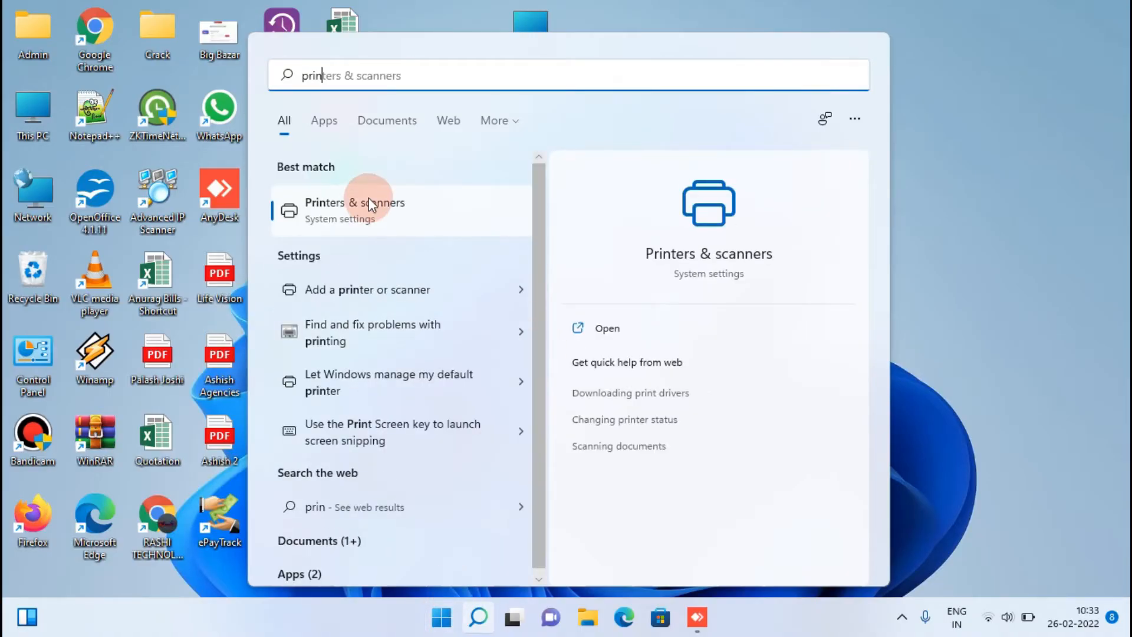
click(371, 207)
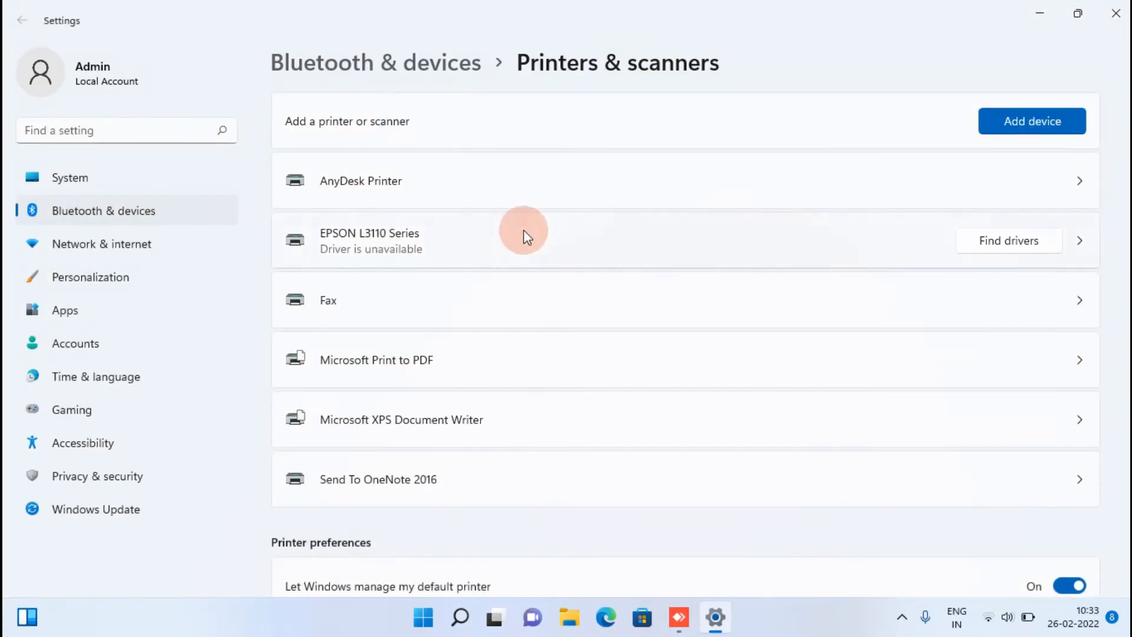
- Remove the EPSON L3110 Series printer from this computer and minimize the settings window
click(522, 230)
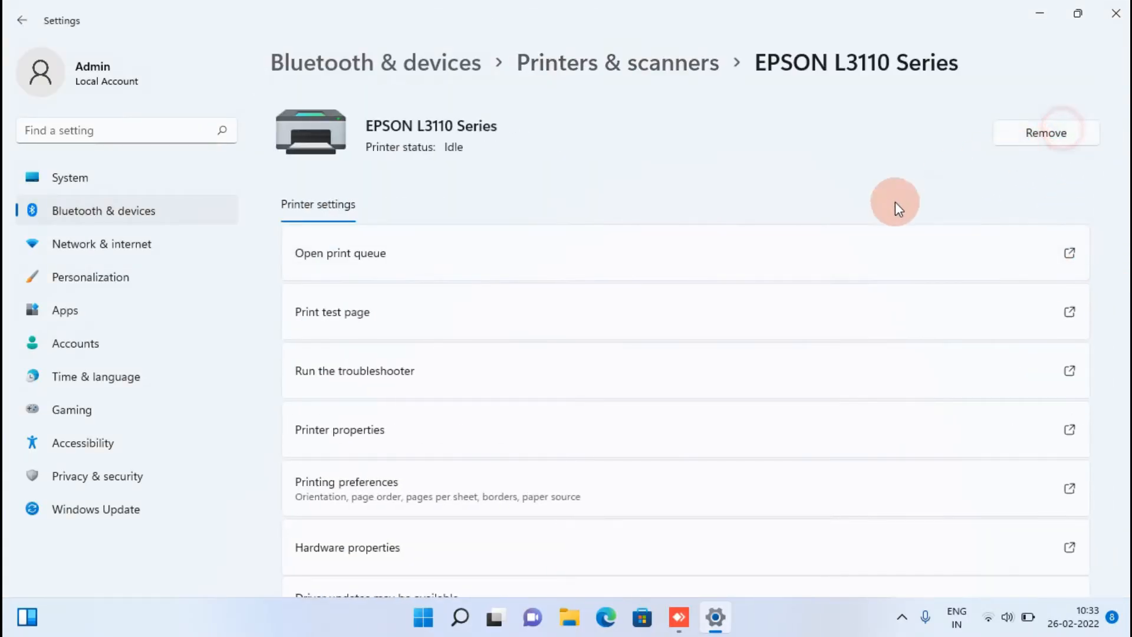
click(1075, 84)
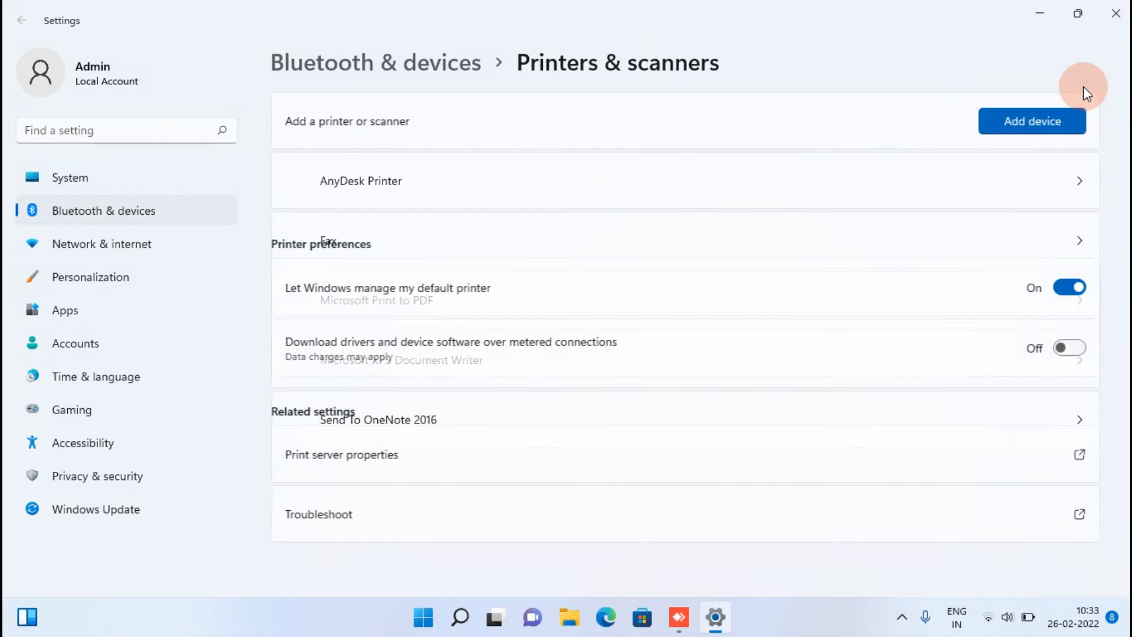
click(1041, 13)
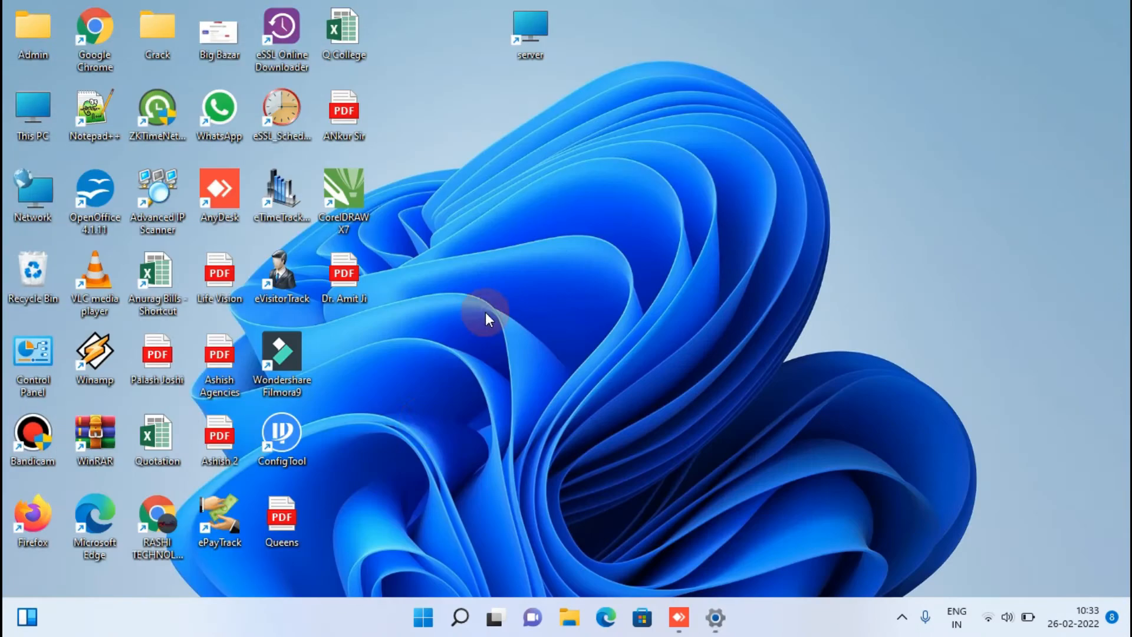
- Search for the Services app and run it as administrator
click(424, 618)
click(423, 618)
click(423, 618)
text(serv)
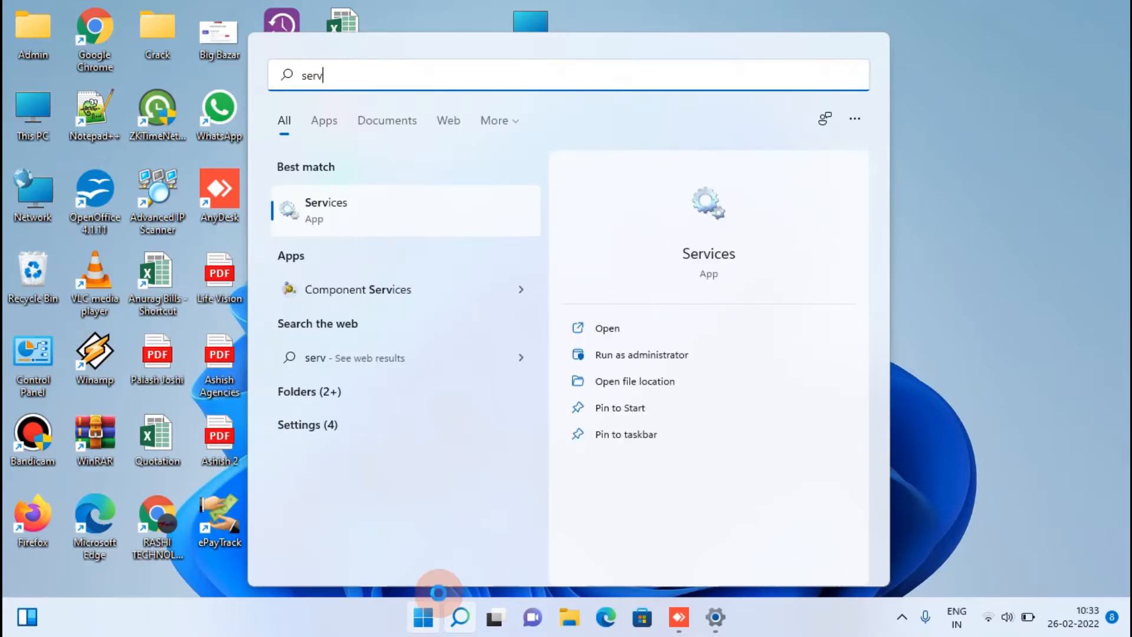
click(626, 354)
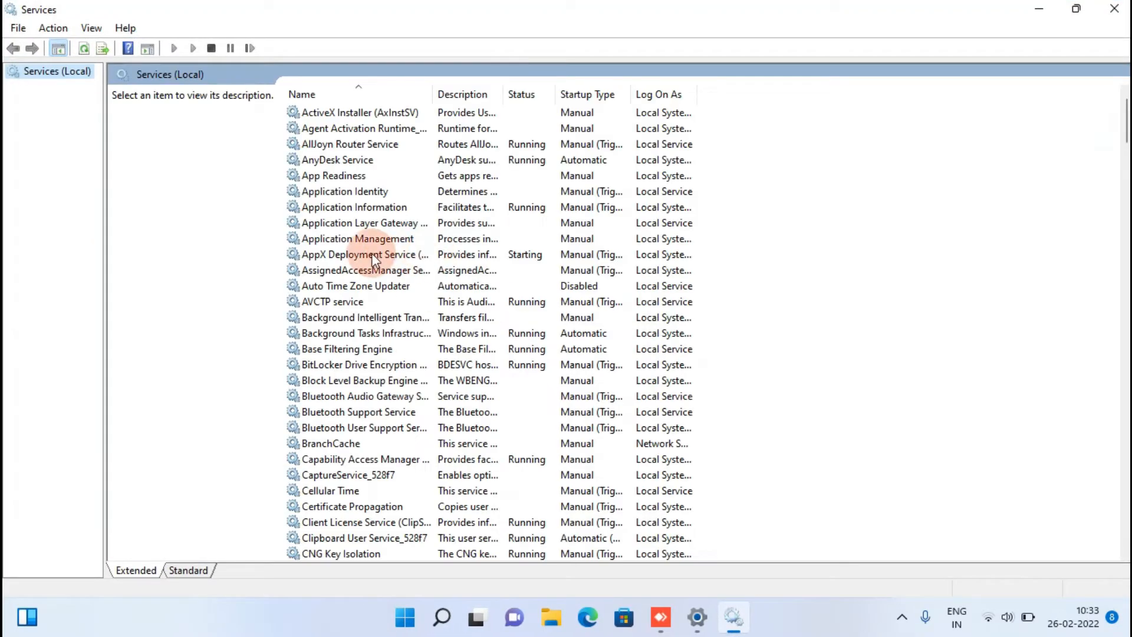
- Stop the Print Spooler service and minimize the Services window
click(371, 253)
key(p)
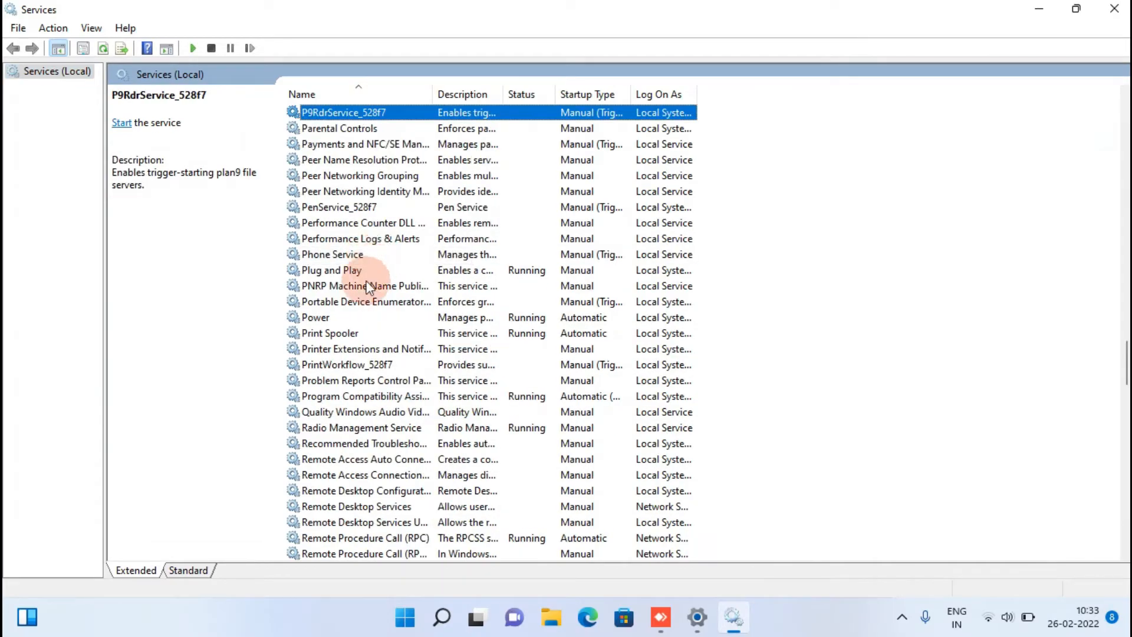
click(328, 336)
right_click(328, 339)
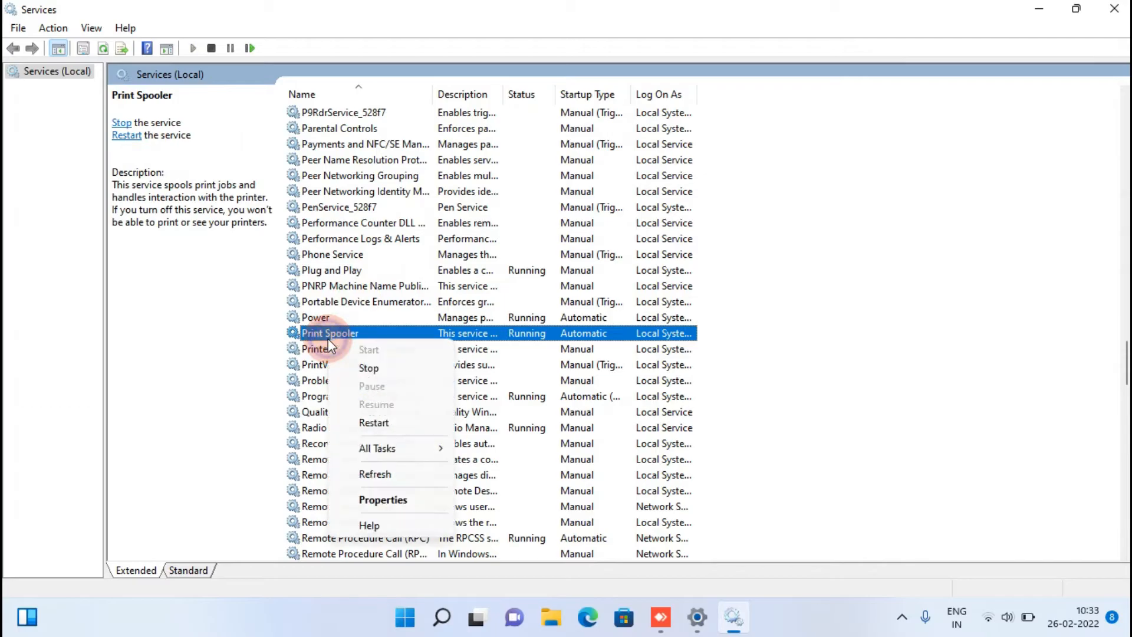
click(361, 372)
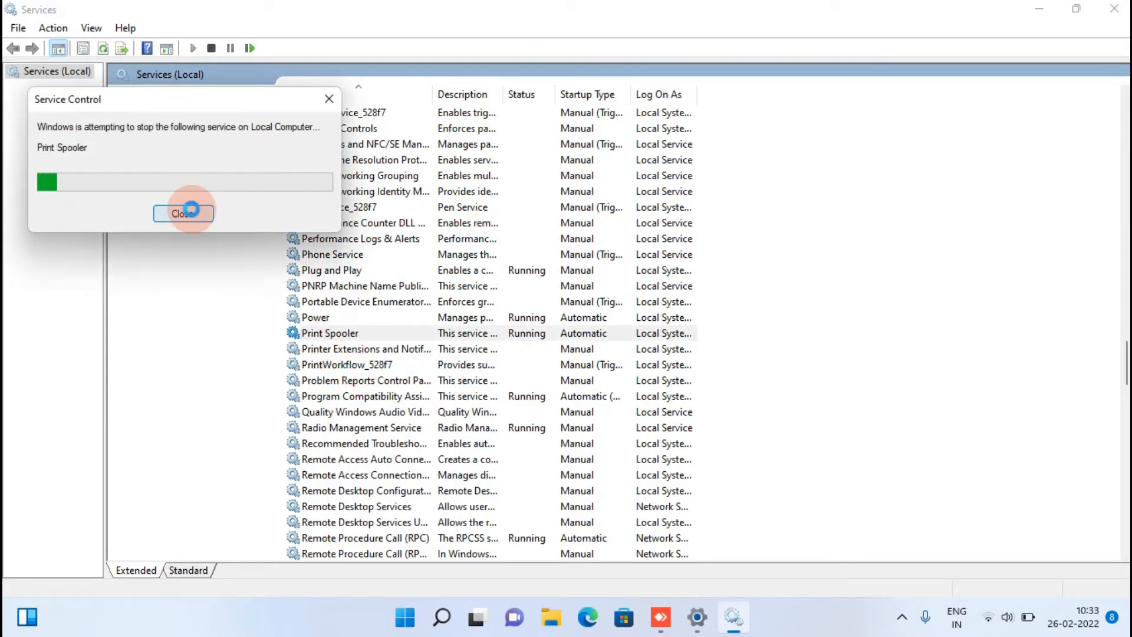
click(1038, 7)
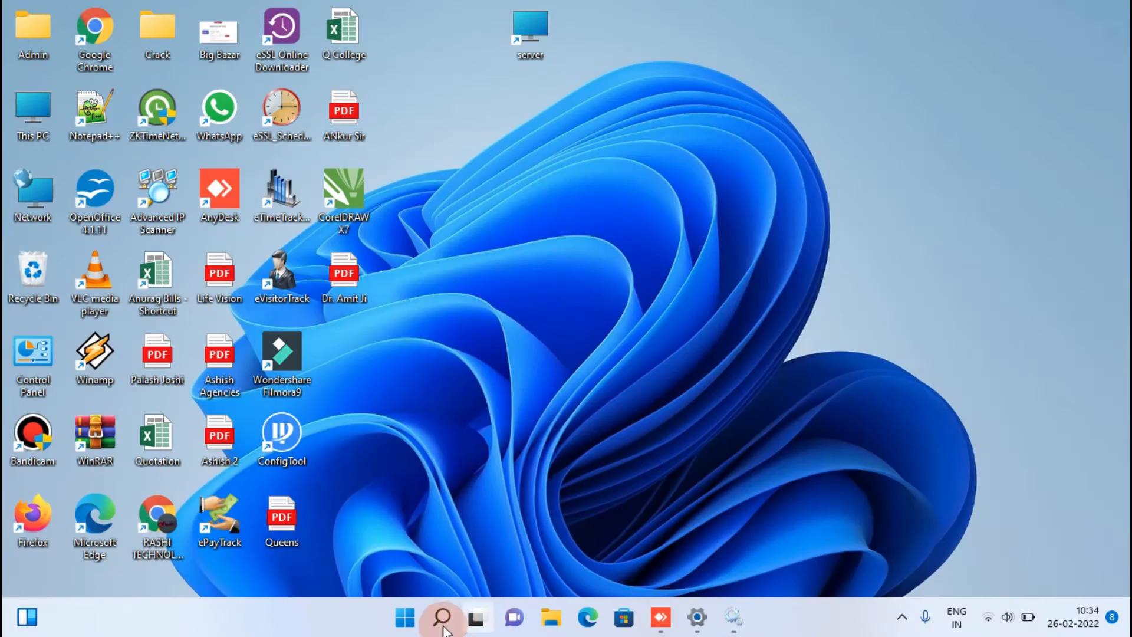
- Run Registry Editor as administrator and arrange its window so the key path and values are readable
click(402, 618)
click(403, 620)
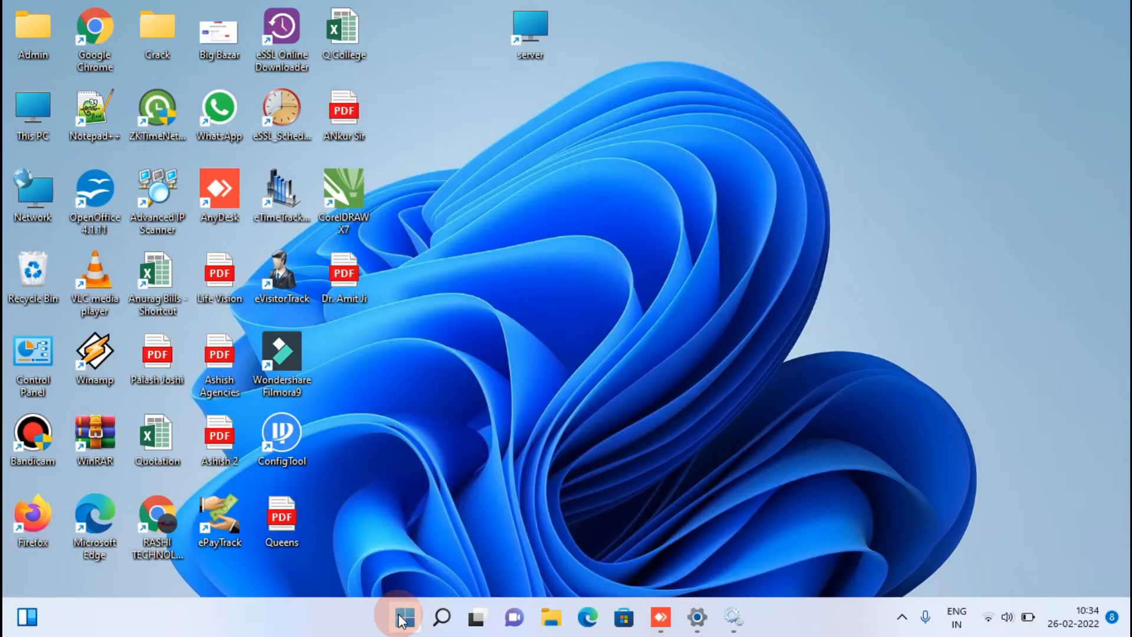
click(403, 619)
text(re)
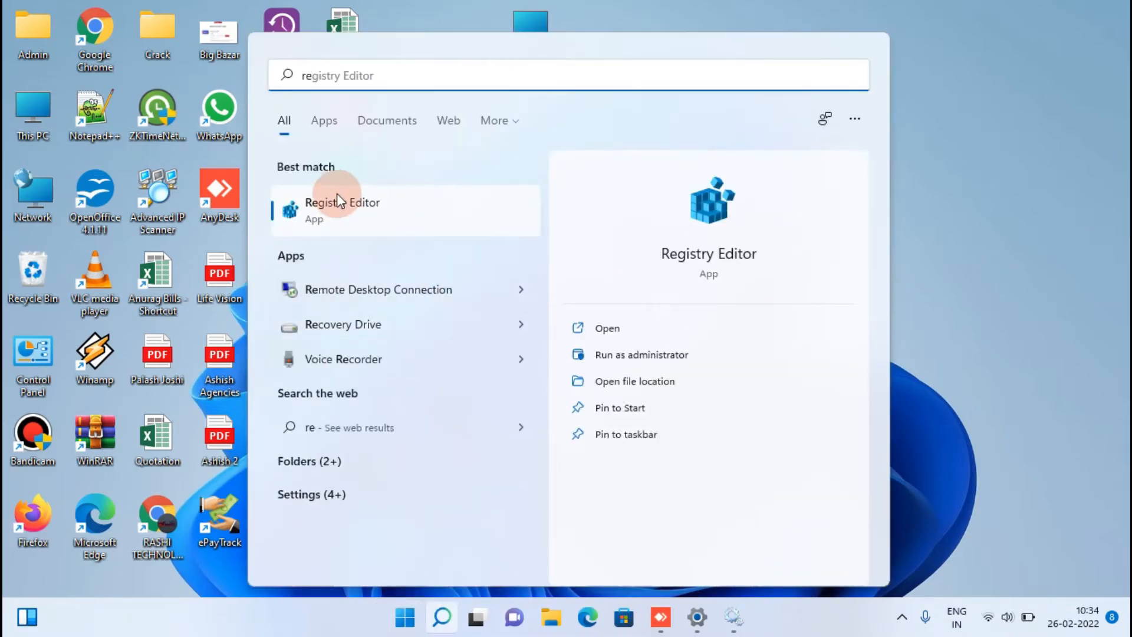
click(629, 355)
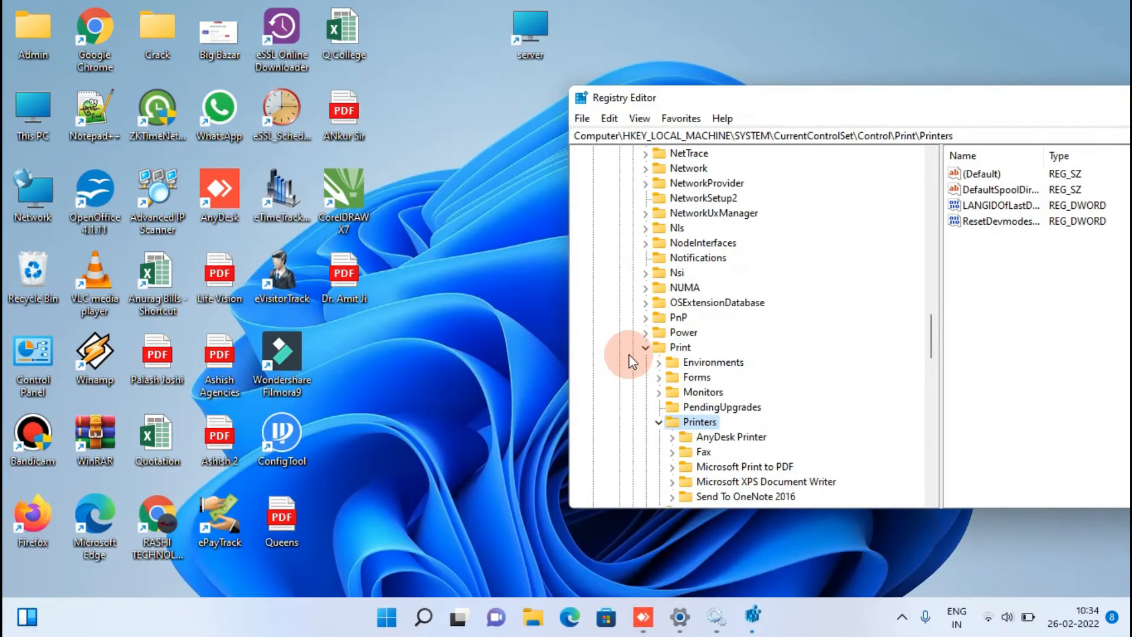
double_click(847, 105)
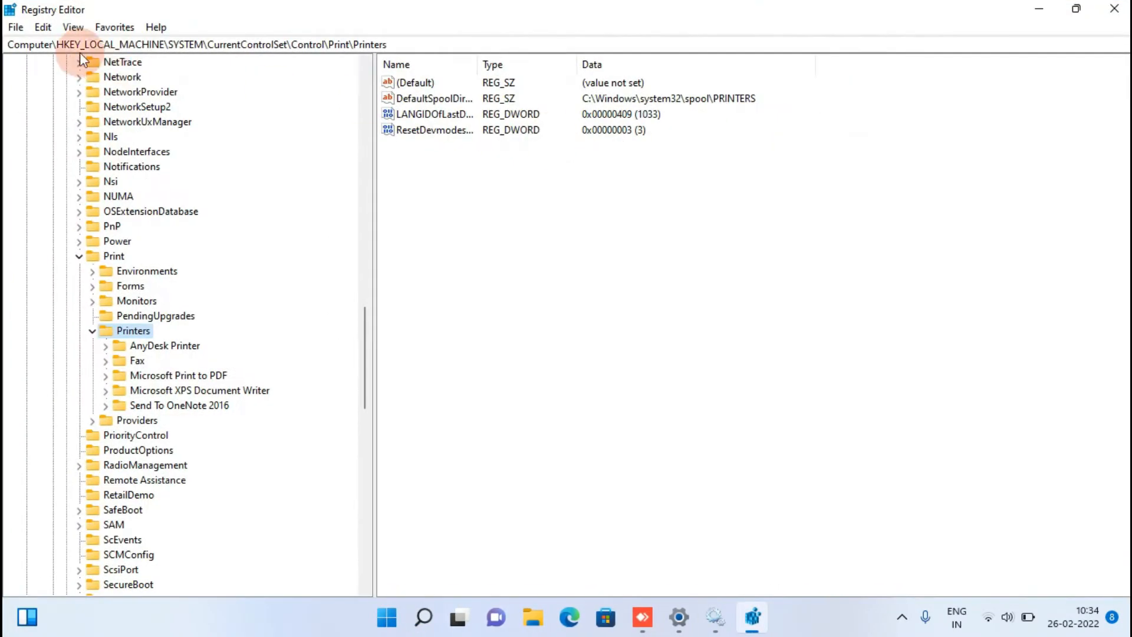
drag(278, 6, 511, 89)
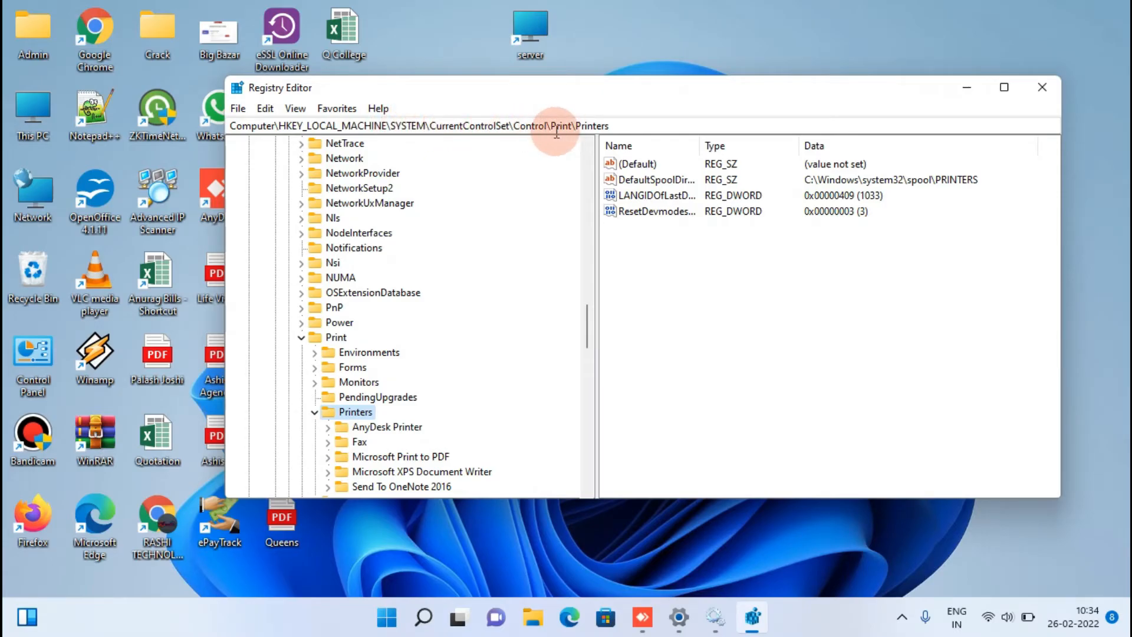
- In HKEY_LOCAL_MACHINE\SYSTEM\CurrentControlSet\Control\Print, copy the name of the RpcAuthnLevelPrivacyEnabled value and close its edit dialog
click(336, 337)
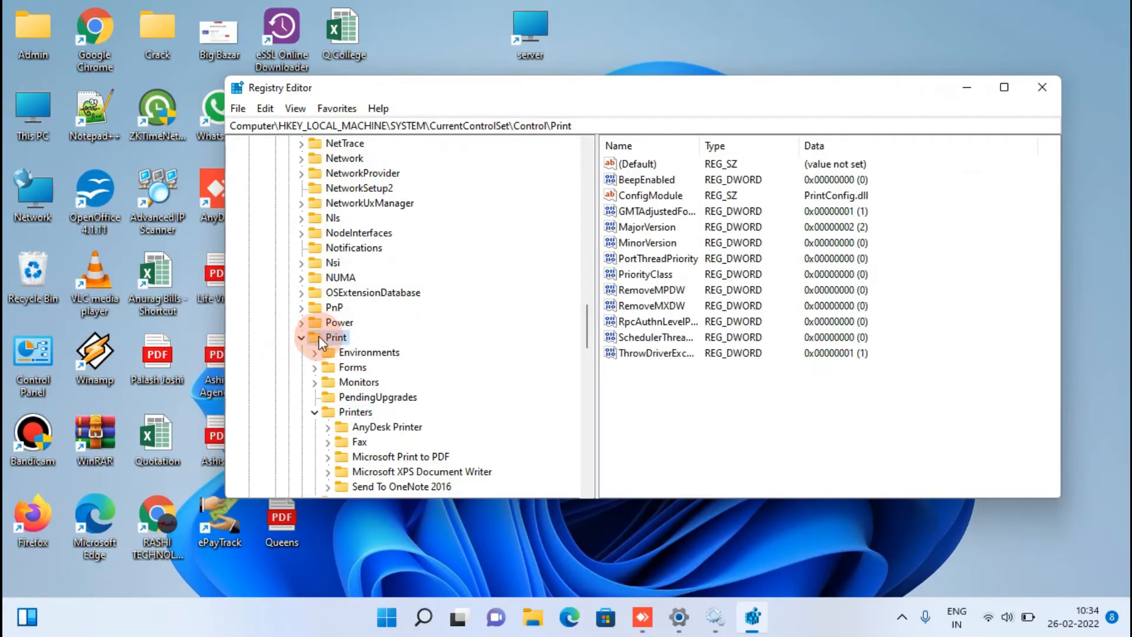
right_click(323, 337)
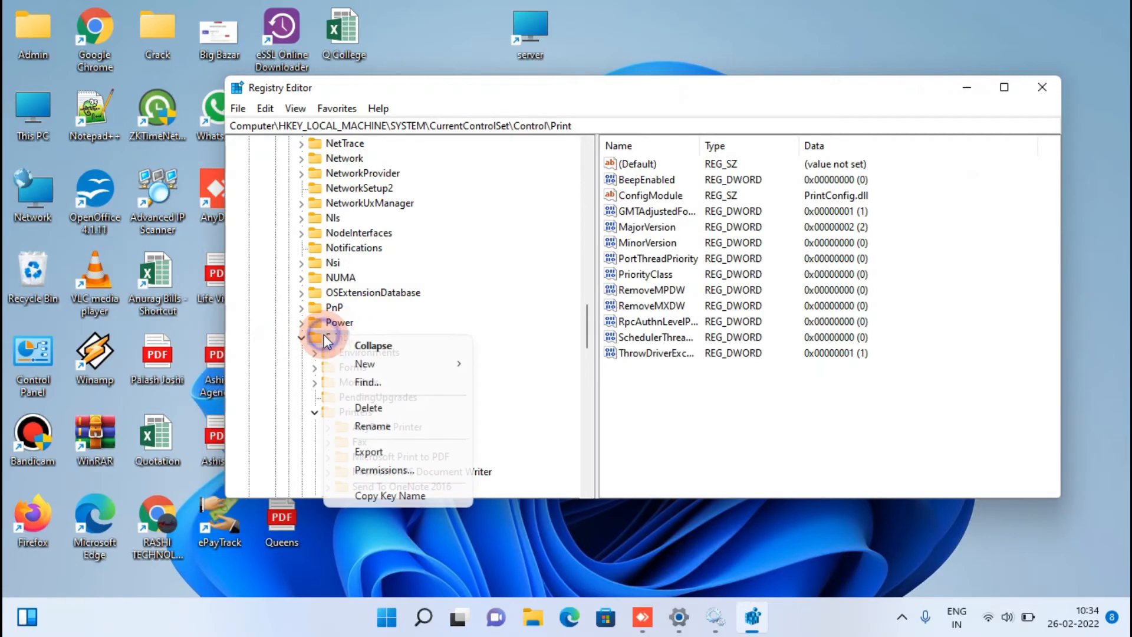
click(357, 365)
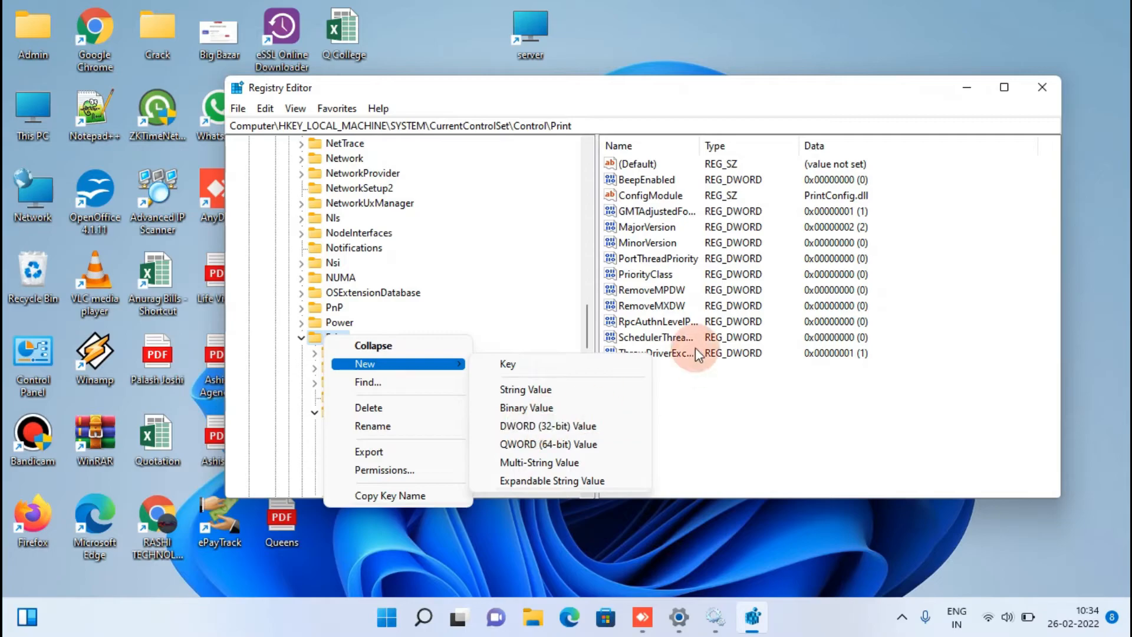
click(651, 322)
right_click(649, 321)
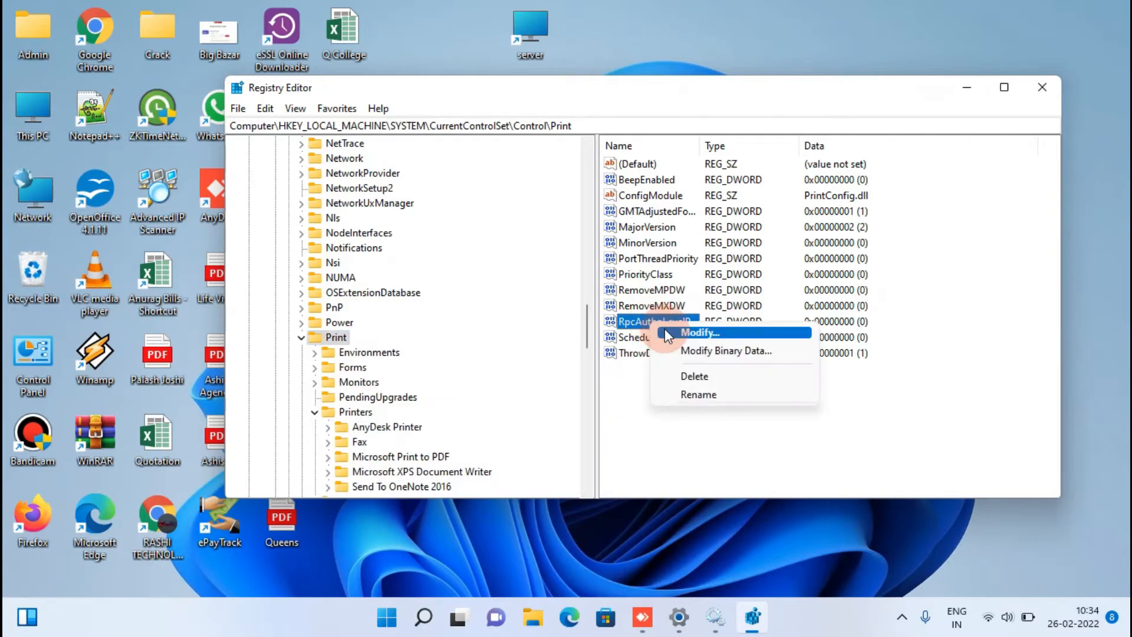
click(665, 331)
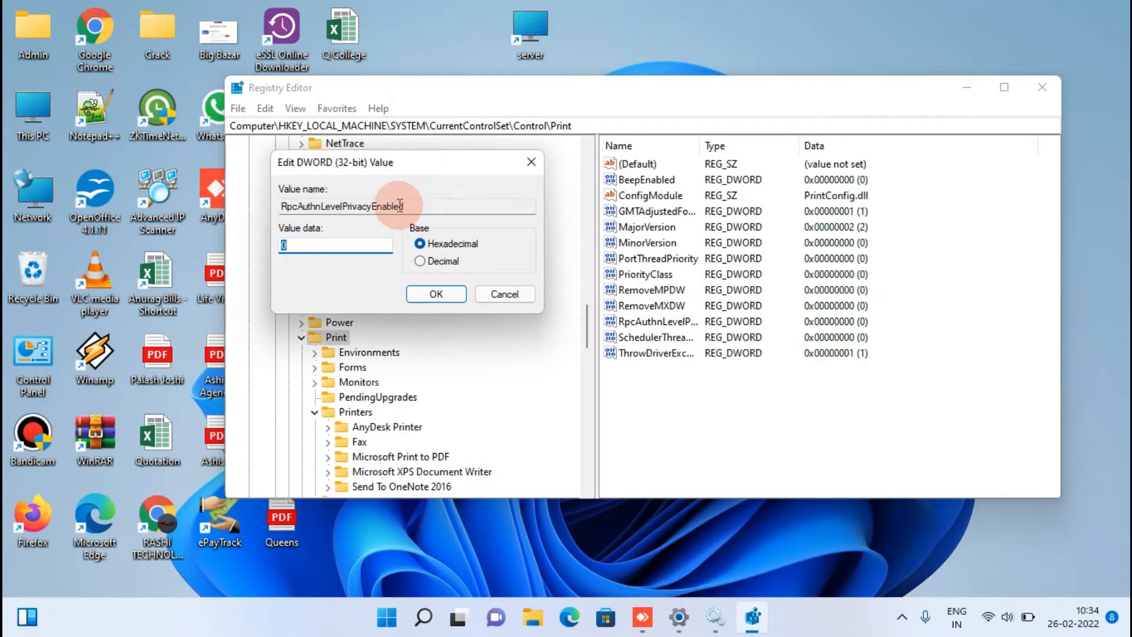
double_click(417, 206)
right_click(330, 218)
click(363, 264)
click(531, 162)
- Delete the existing RpcAuthnLevelPrivacyEnabled value from the Print key
right_click(649, 323)
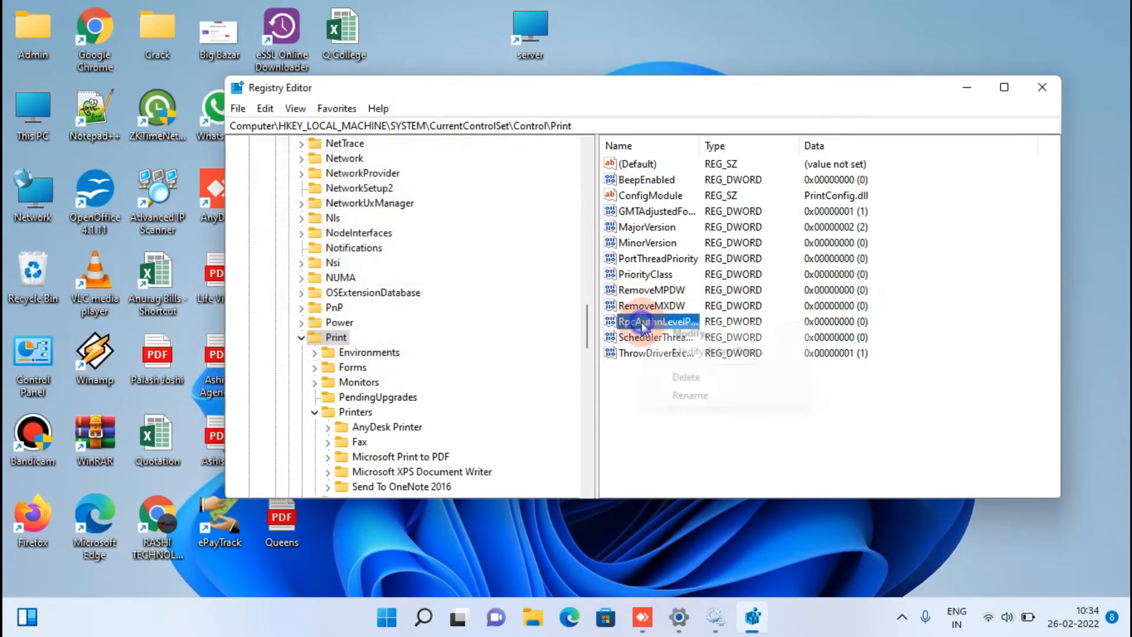
click(681, 376)
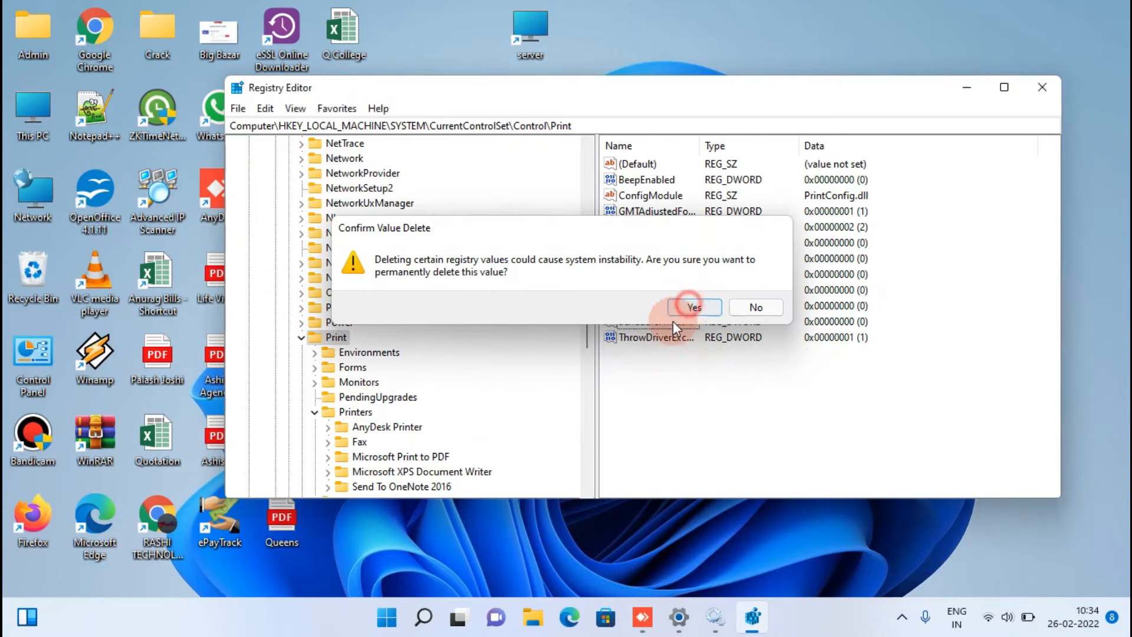
click(684, 309)
- Create a new DWORD (32-bit) value in the Print key and name it RpcAuthnLevelPrivacyEnabled
right_click(333, 326)
key(Escape)
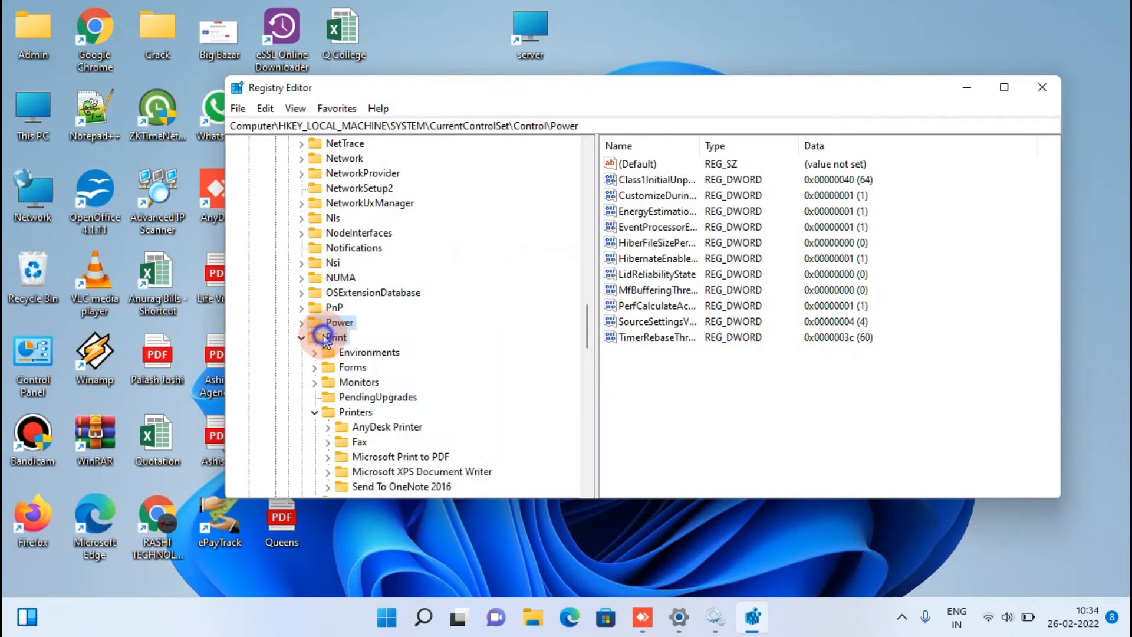
right_click(325, 336)
mouse_move(362, 364)
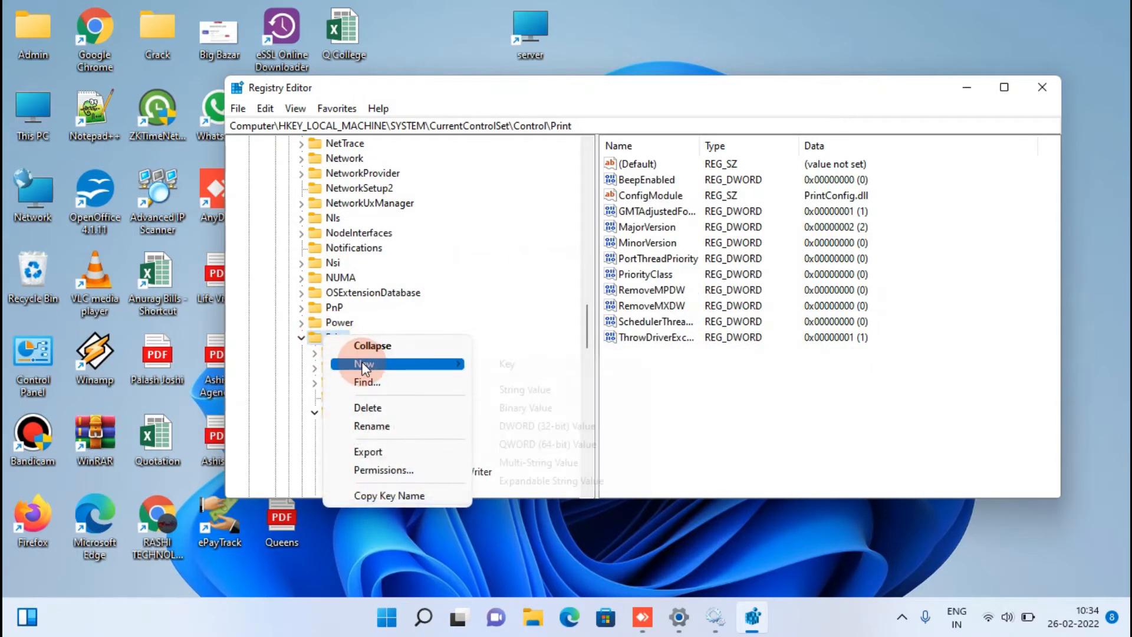
click(540, 427)
right_click(651, 356)
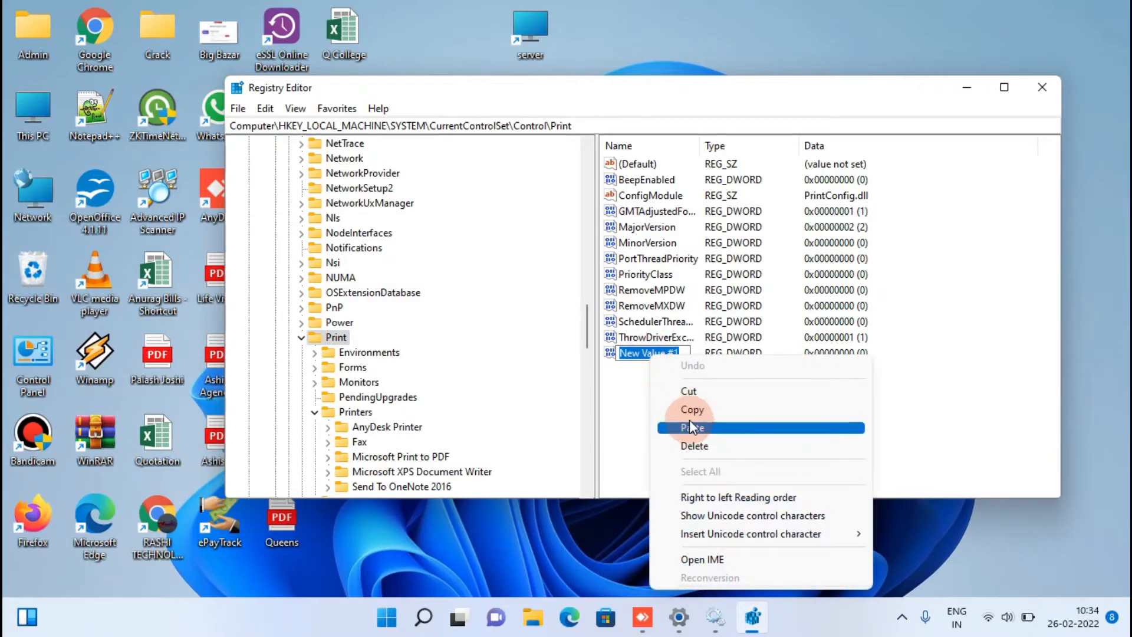
click(690, 421)
key(Return)
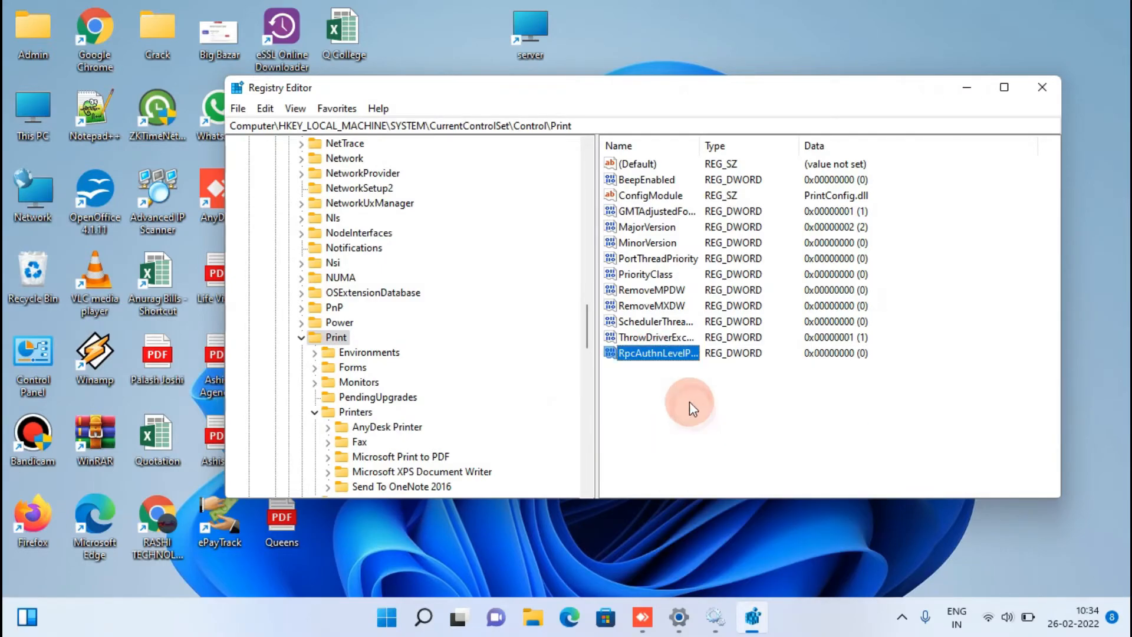
- Accept value data 0 in hexadecimal for RpcAuthnLevelPrivacyEnabled and close Registry Editor
double_click(665, 353)
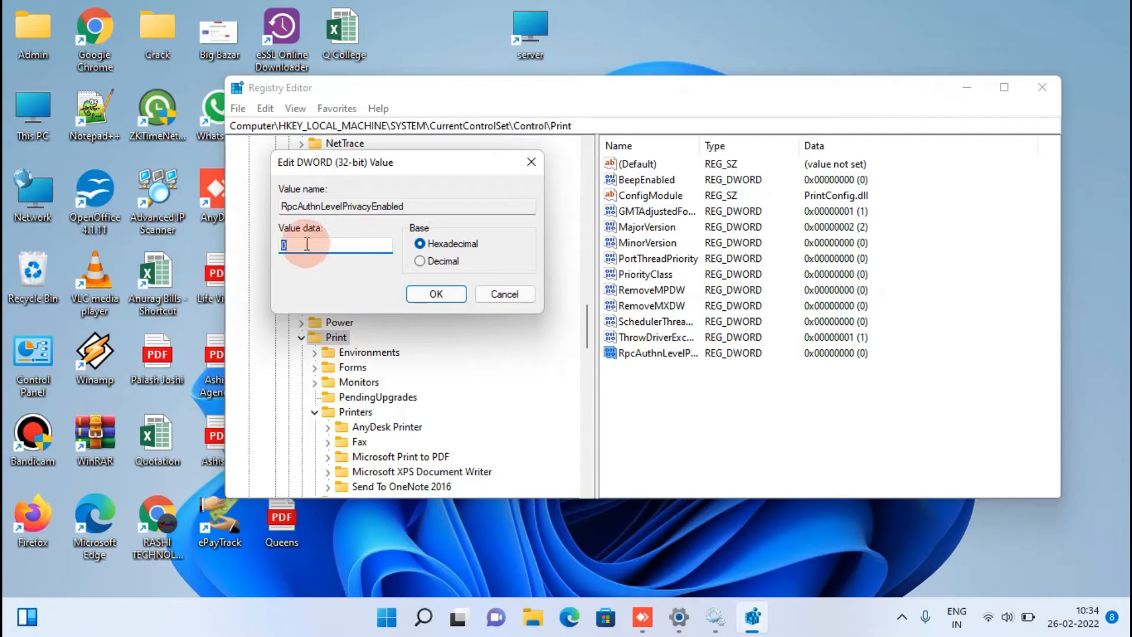
click(440, 293)
click(1044, 89)
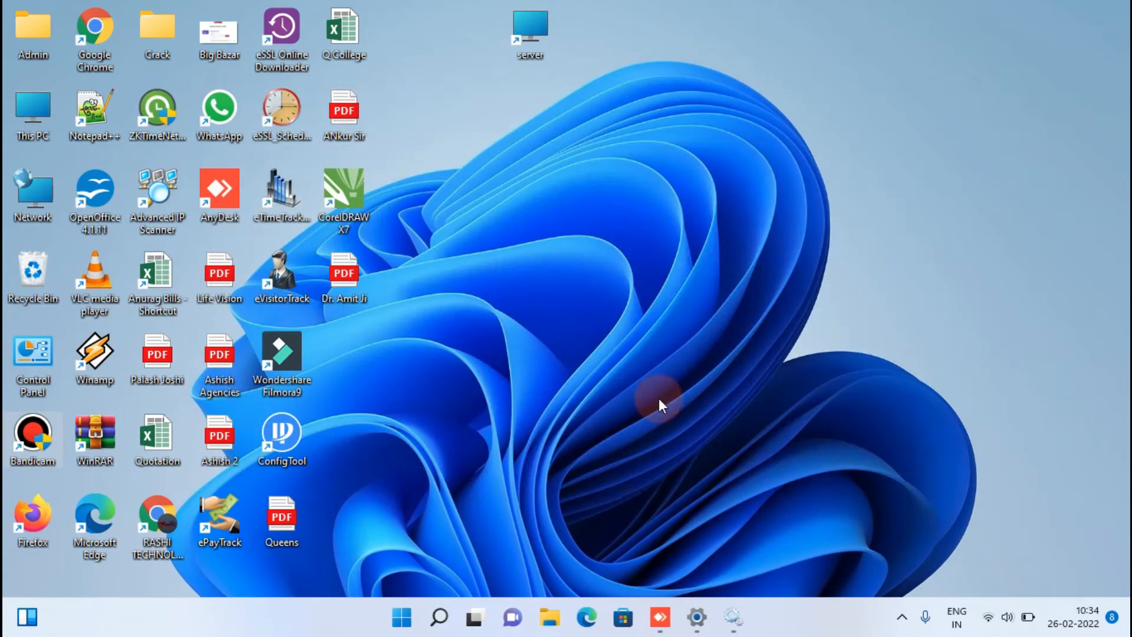
- Bring up the Printers & scanners settings and review the list of installed printers
click(698, 616)
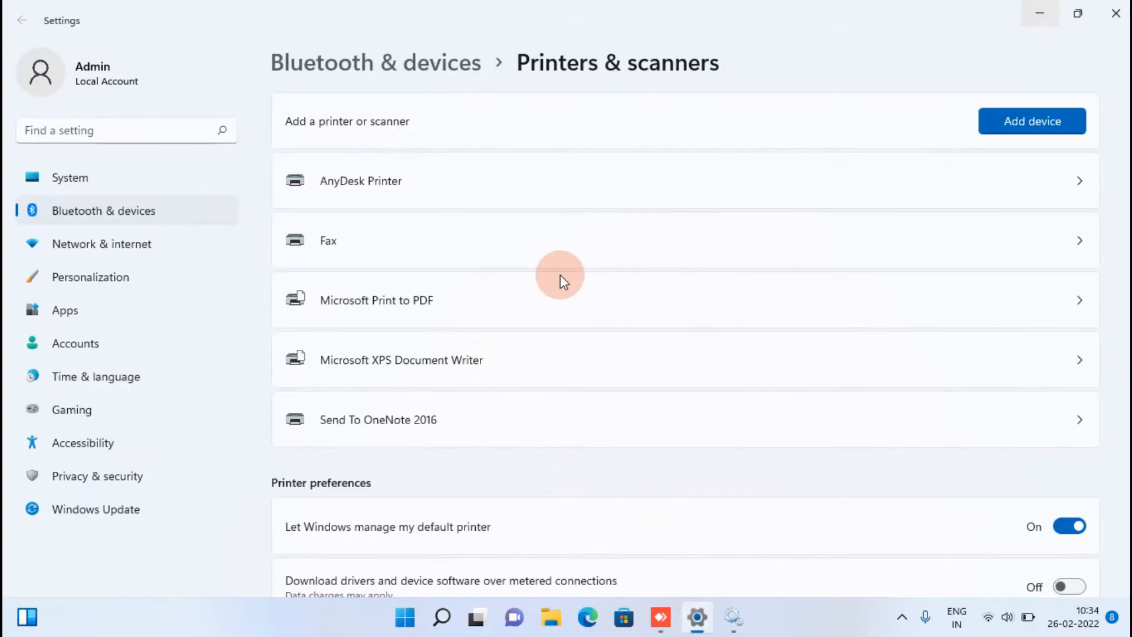
click(1038, 16)
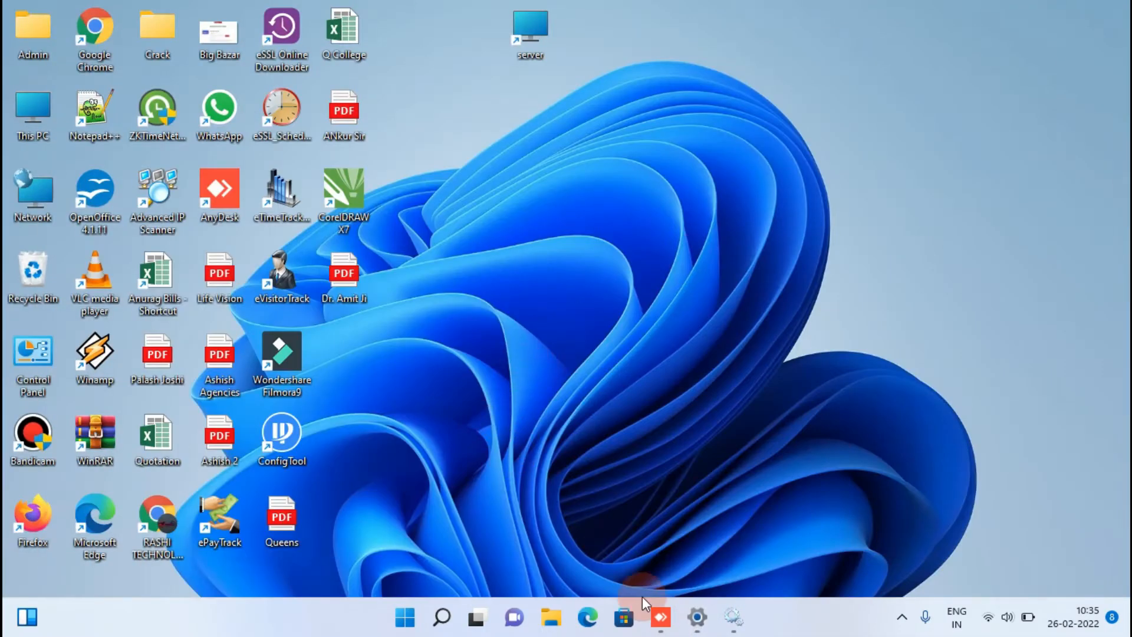
click(698, 618)
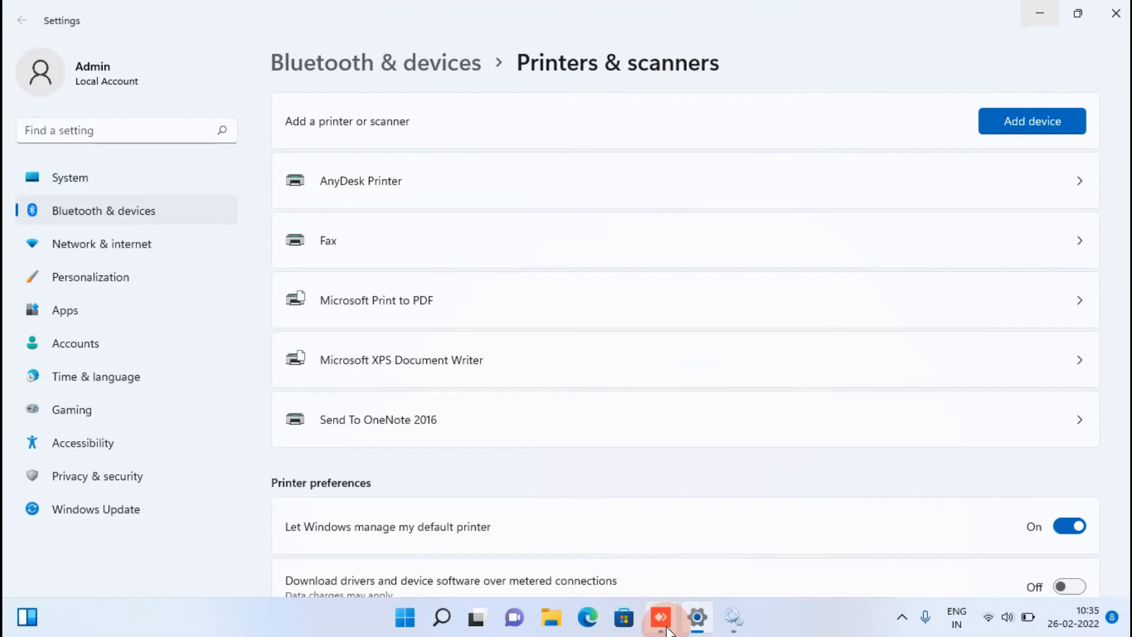
- Open the Services console and start the Print Spooler service
click(397, 621)
text(ser)
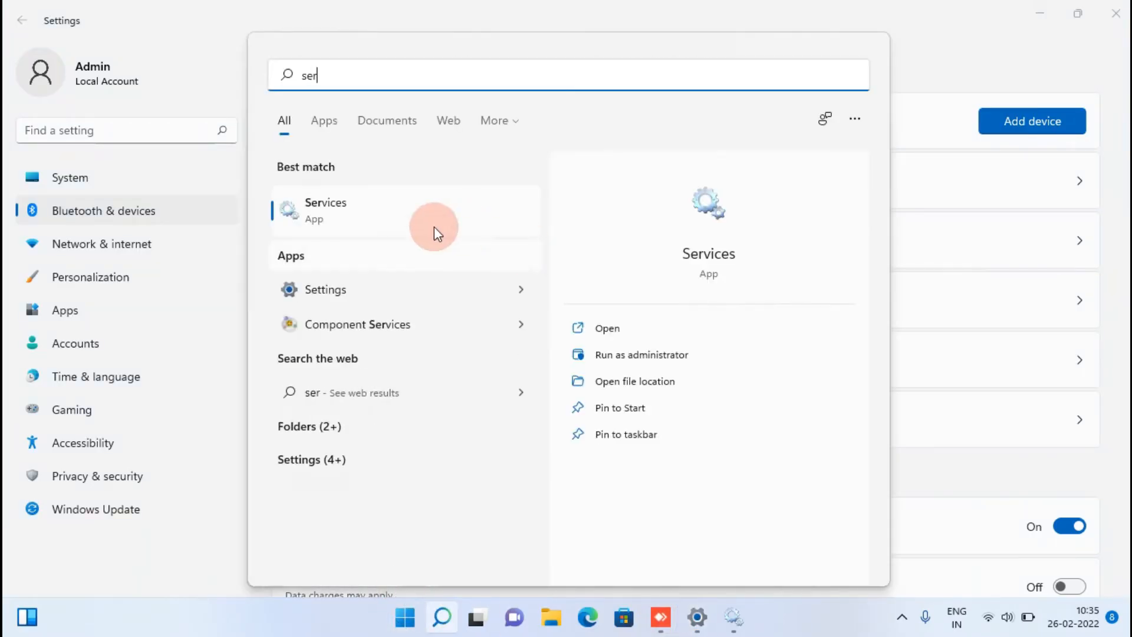
click(412, 212)
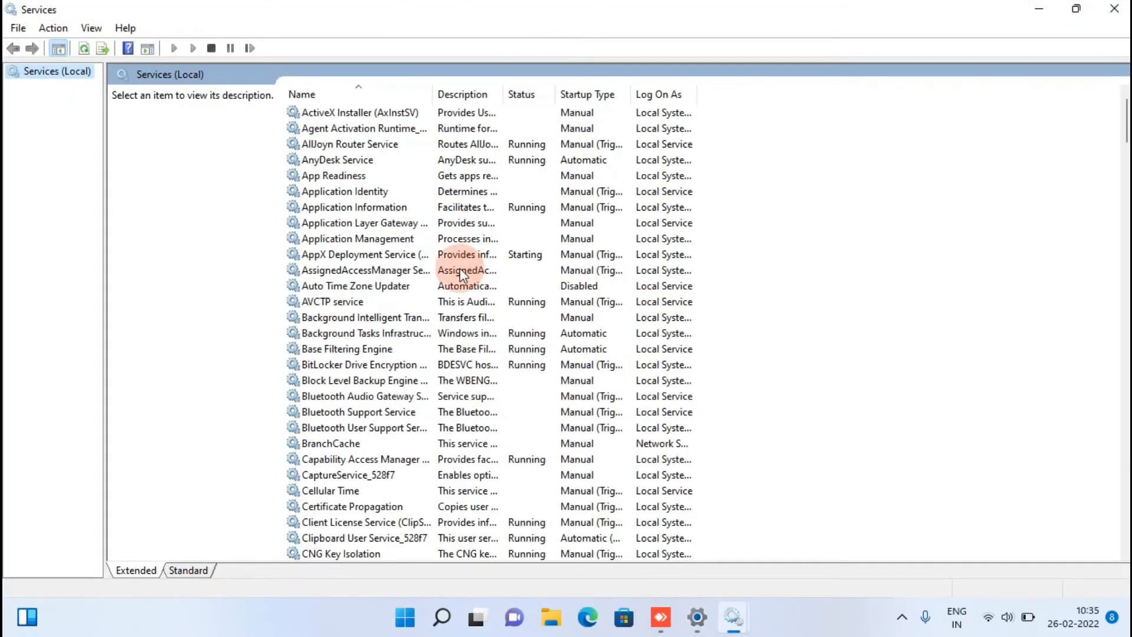
click(338, 323)
key(p)
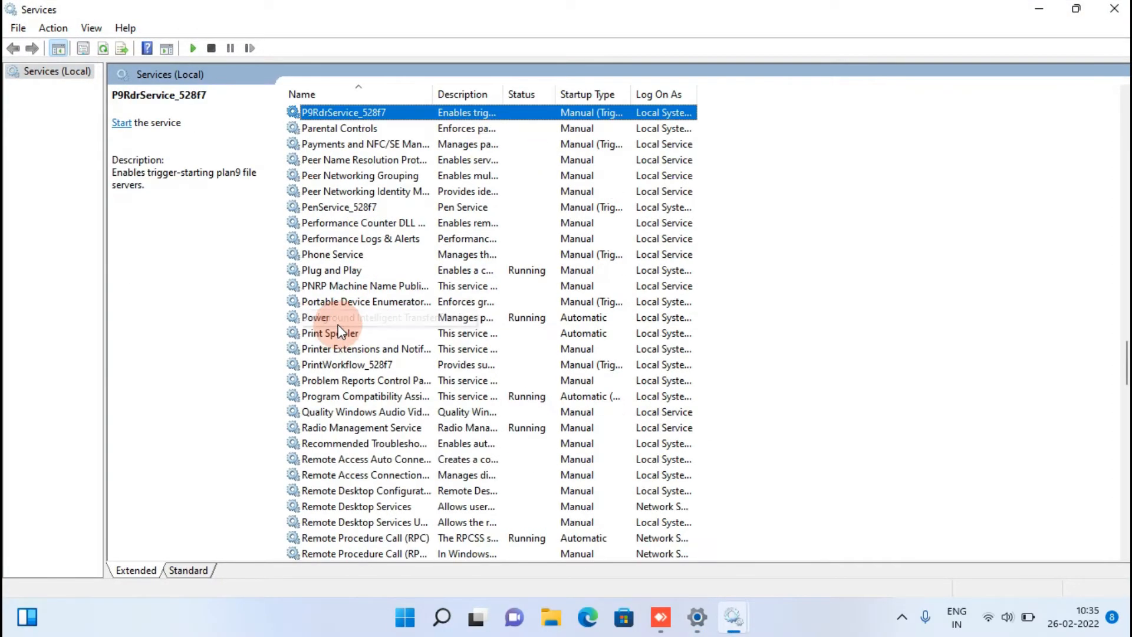
click(336, 334)
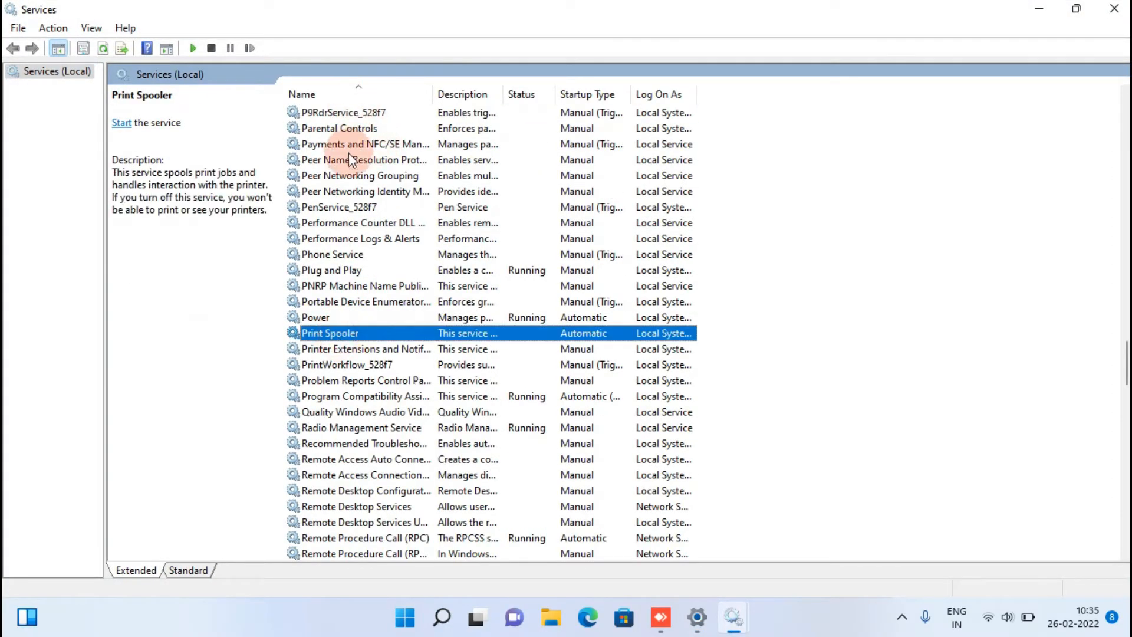
right_click(335, 334)
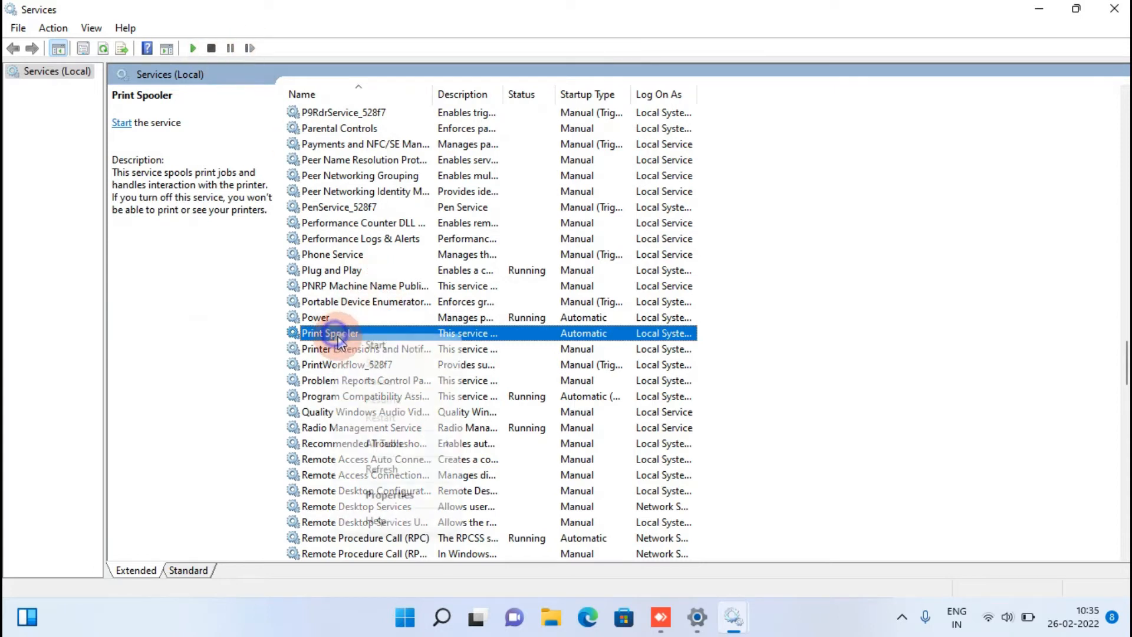
click(361, 348)
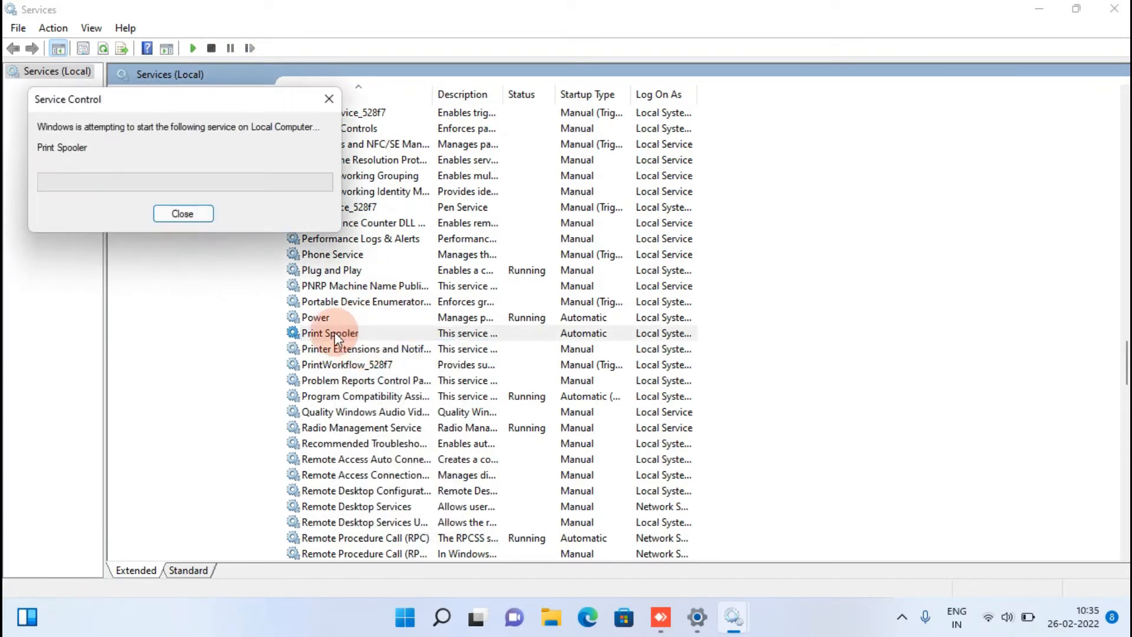
click(199, 212)
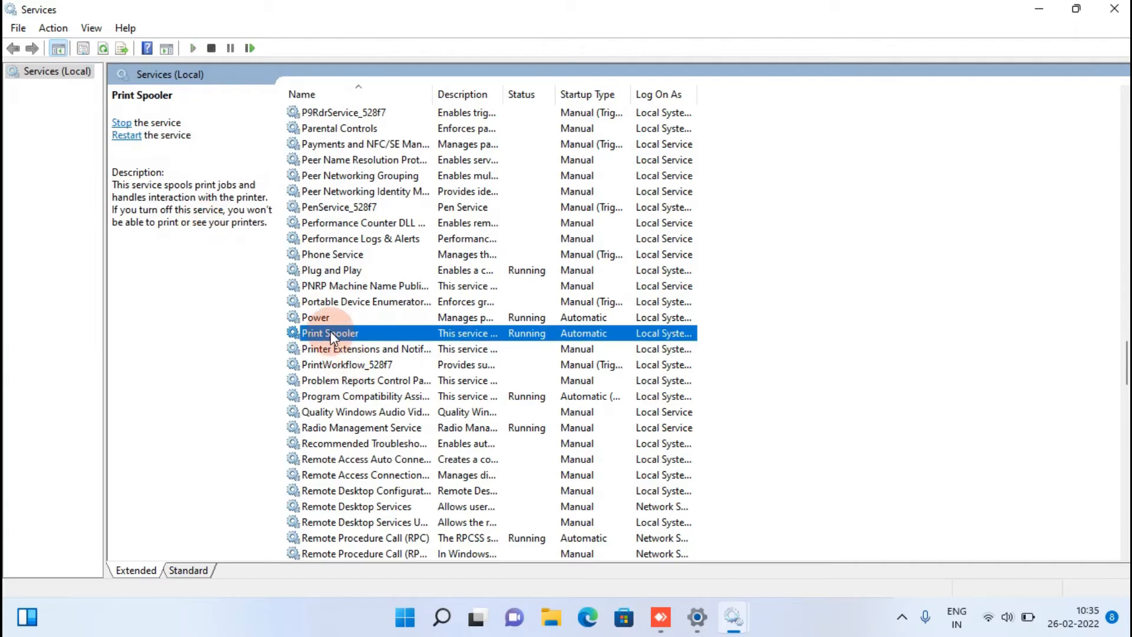
- Stop the Print Spooler service, check its status and close the Services console
right_click(331, 332)
click(364, 359)
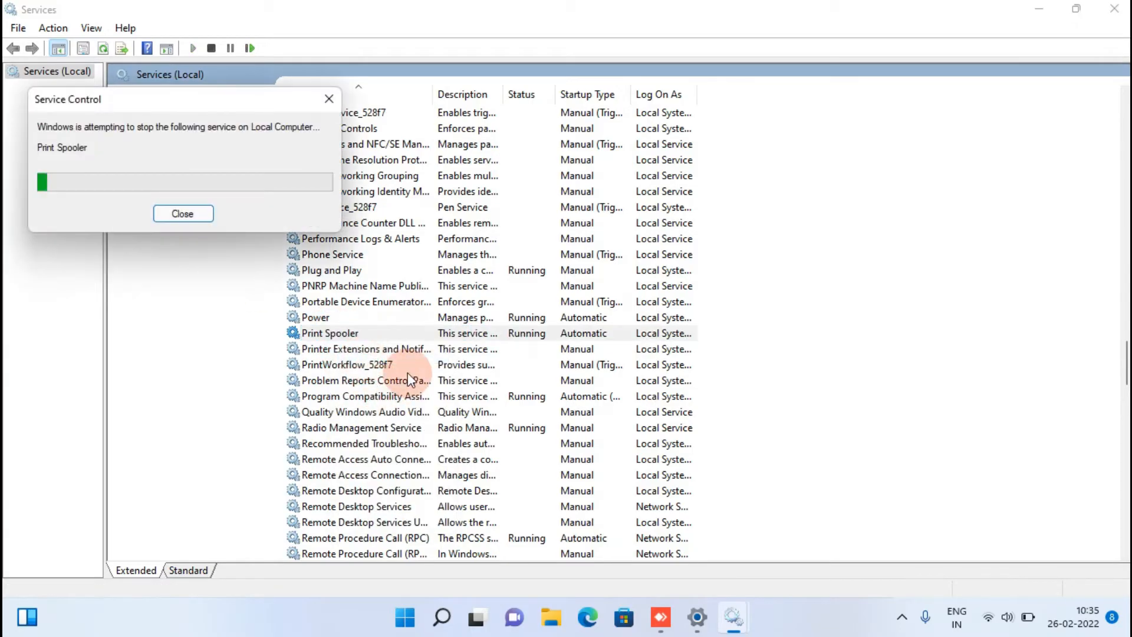
click(1117, 10)
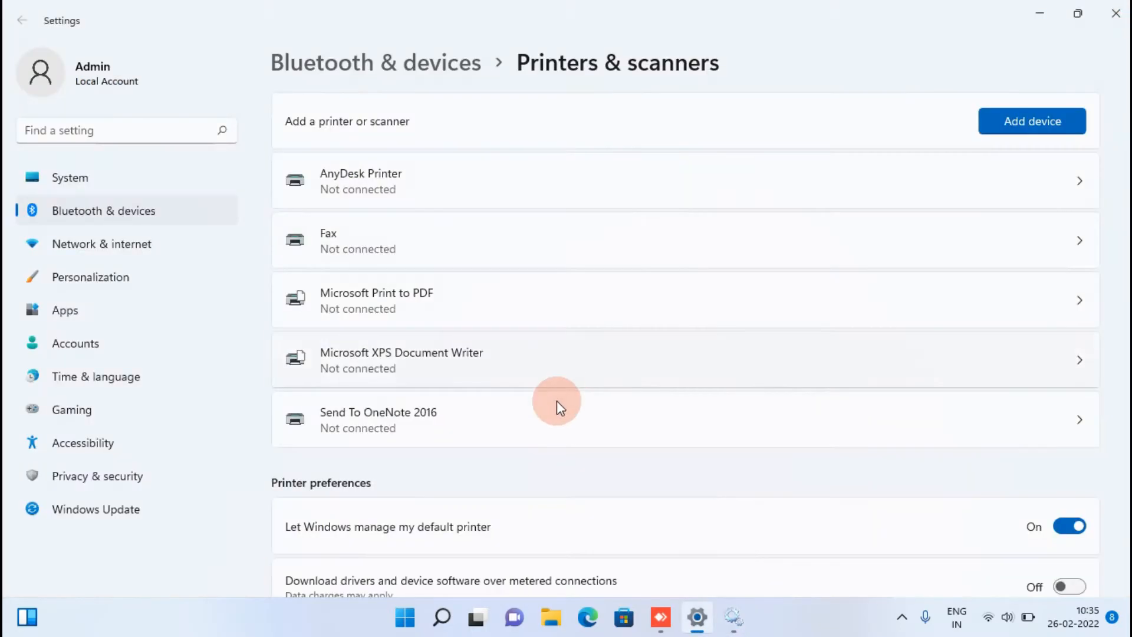
click(733, 617)
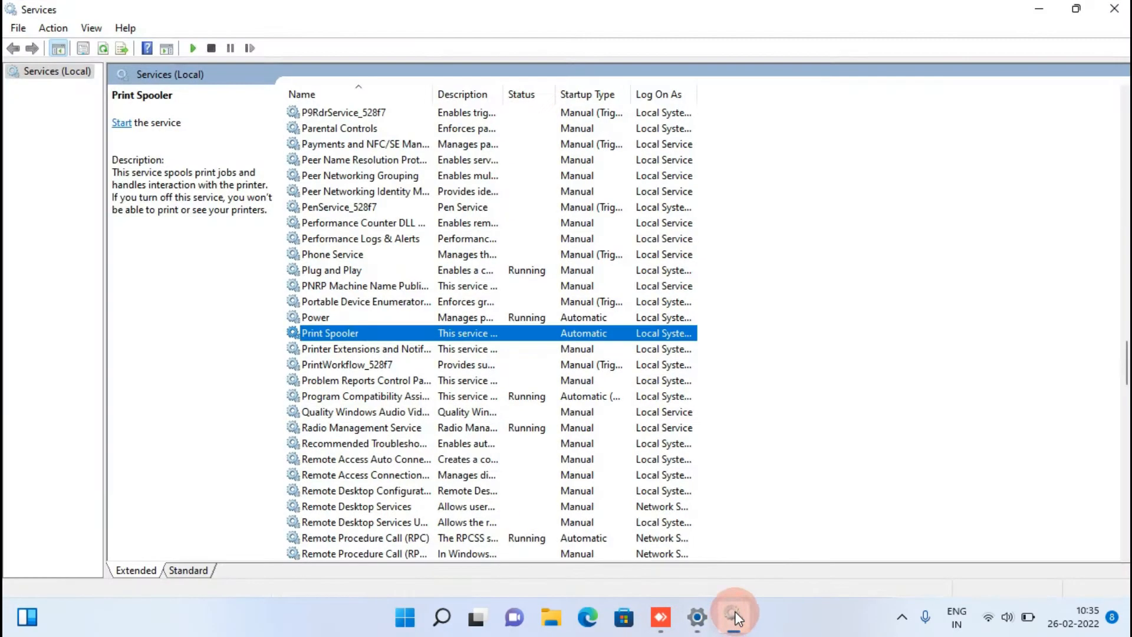
click(1124, 7)
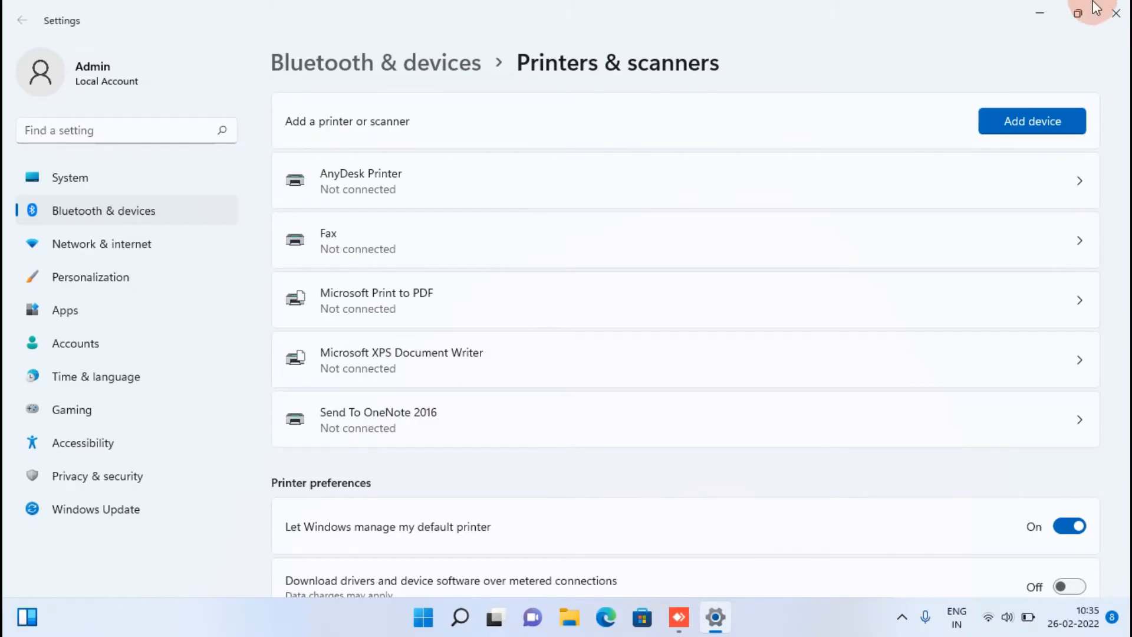
- Close Settings and restart the computer from the power options
click(1115, 13)
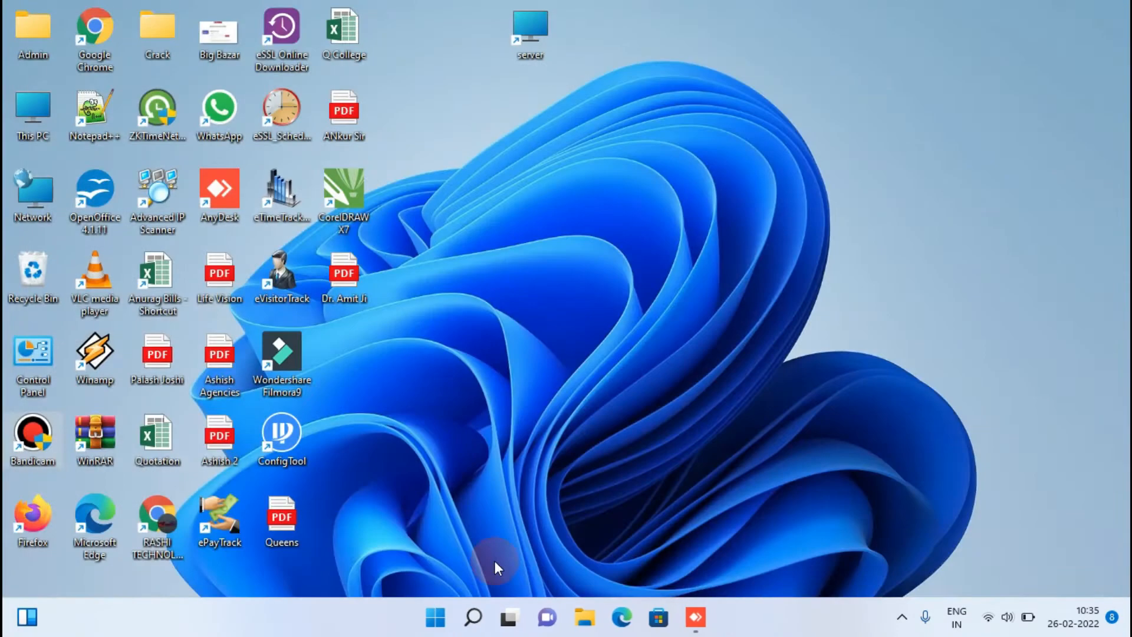
click(440, 617)
click(776, 555)
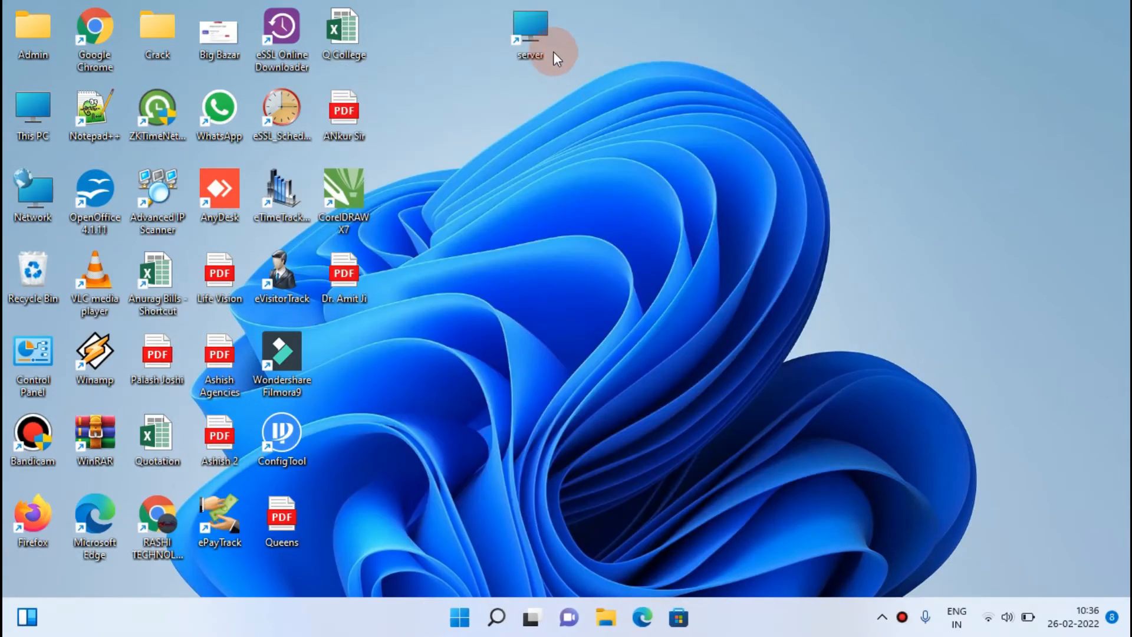
- Open the WINX64\SETUP folder inside the L3110_x64_26201JAUsHomeExportAsiaML driver folder on drive E:
click(34, 111)
double_click(34, 111)
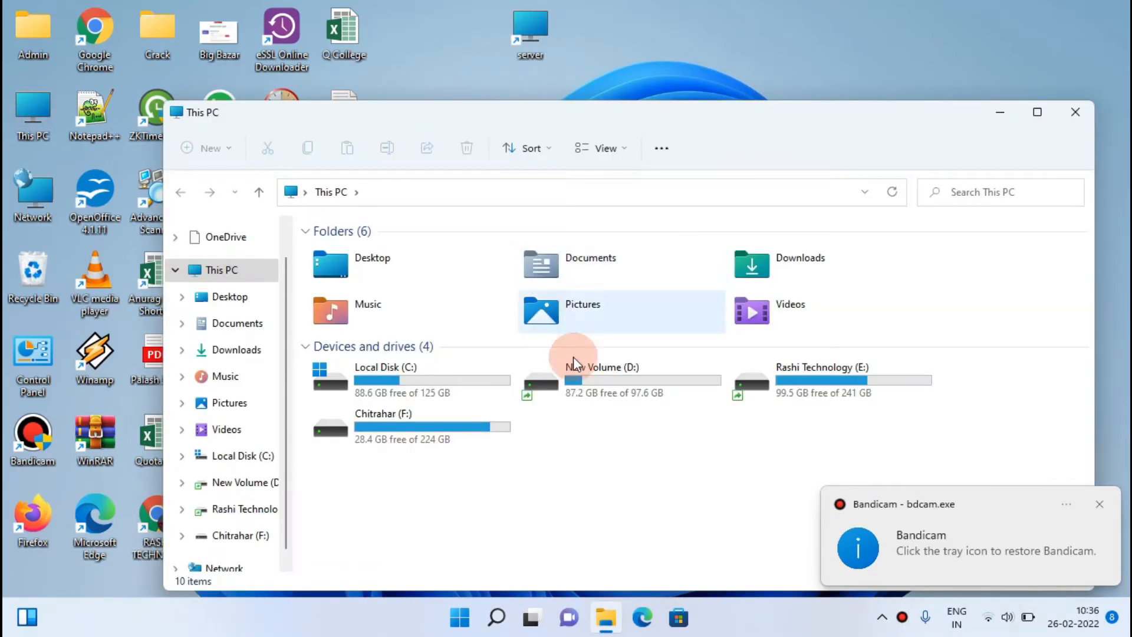
double_click(574, 364)
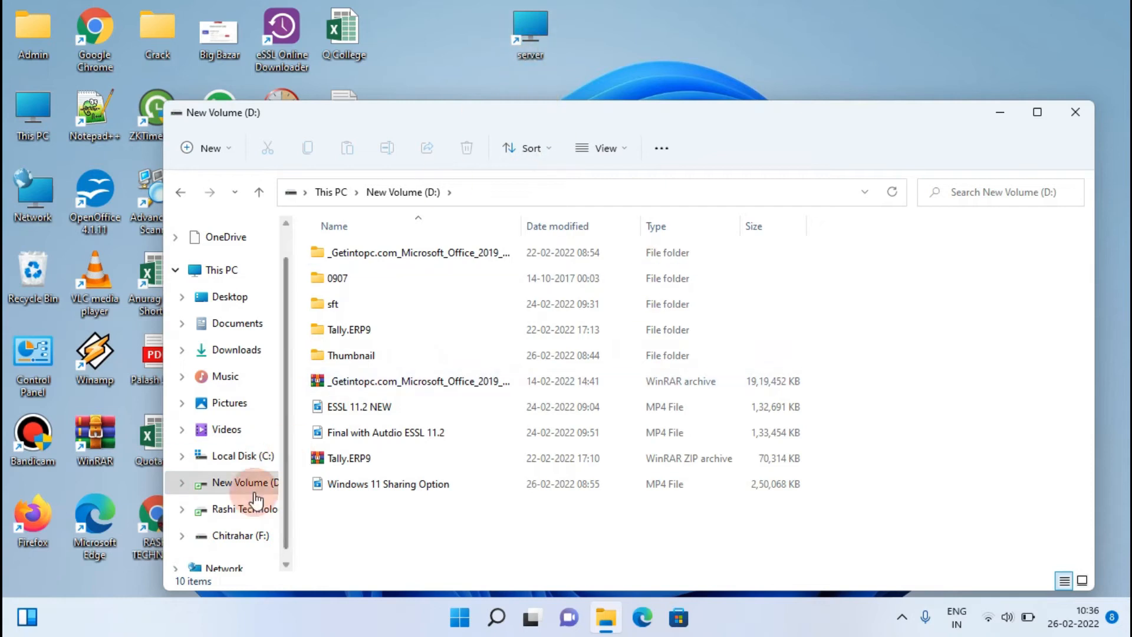
click(203, 511)
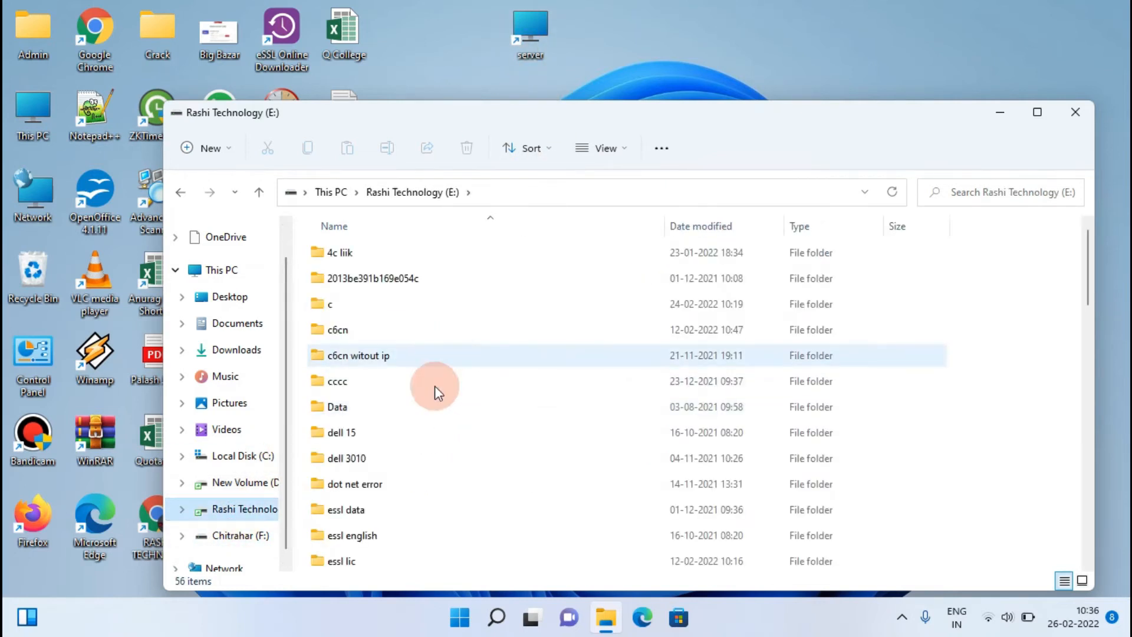
scroll(436, 377, down, 4)
double_click(420, 379)
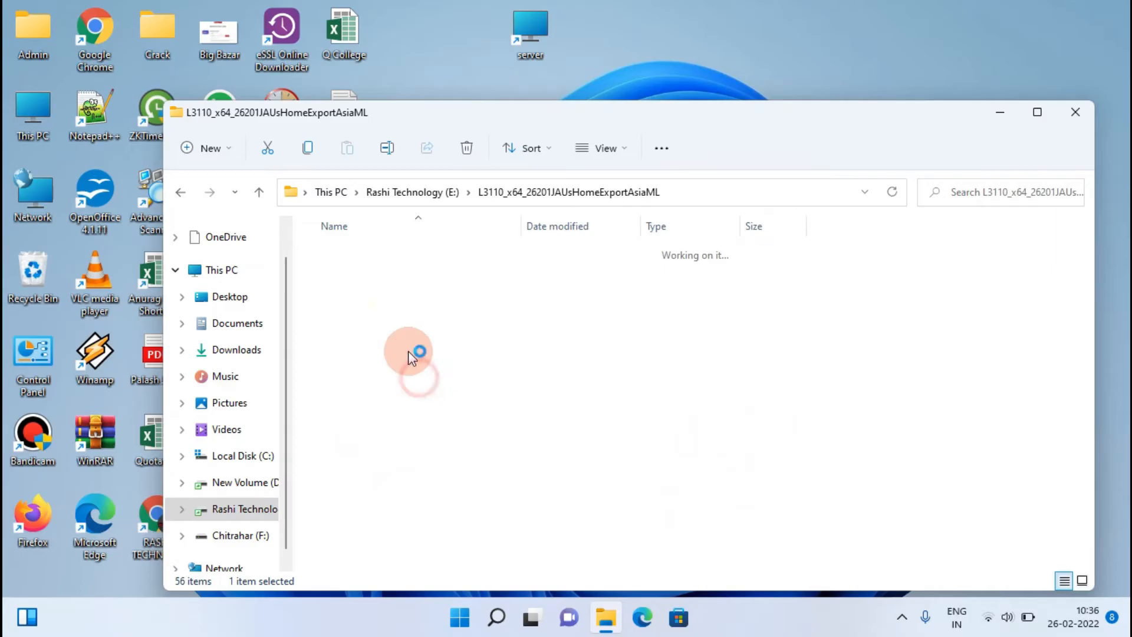
double_click(361, 250)
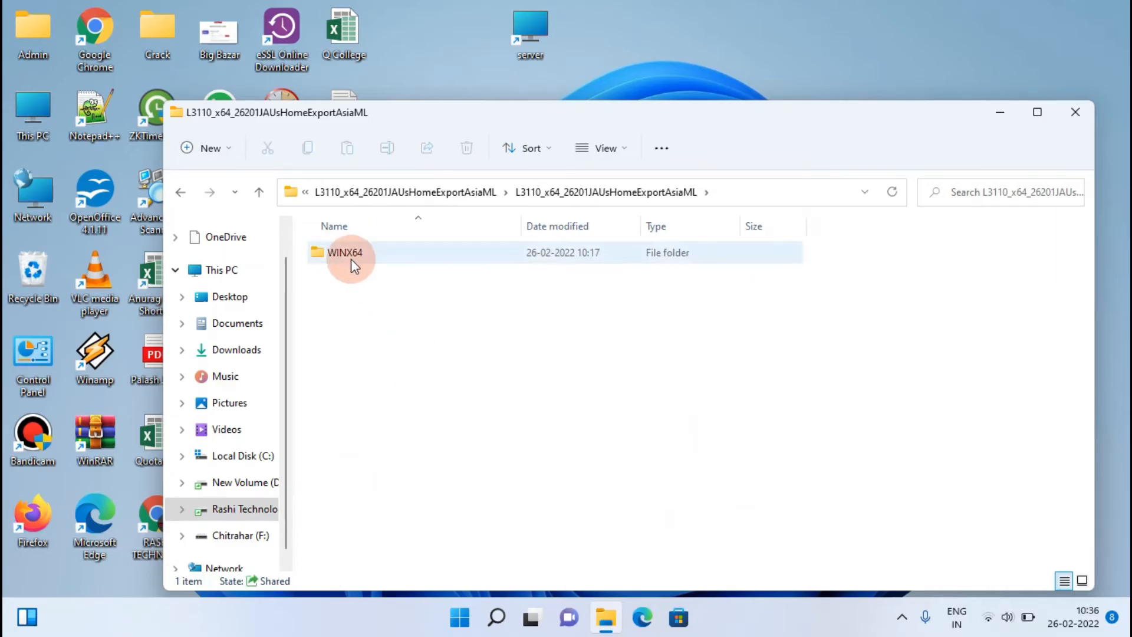
double_click(351, 258)
double_click(349, 252)
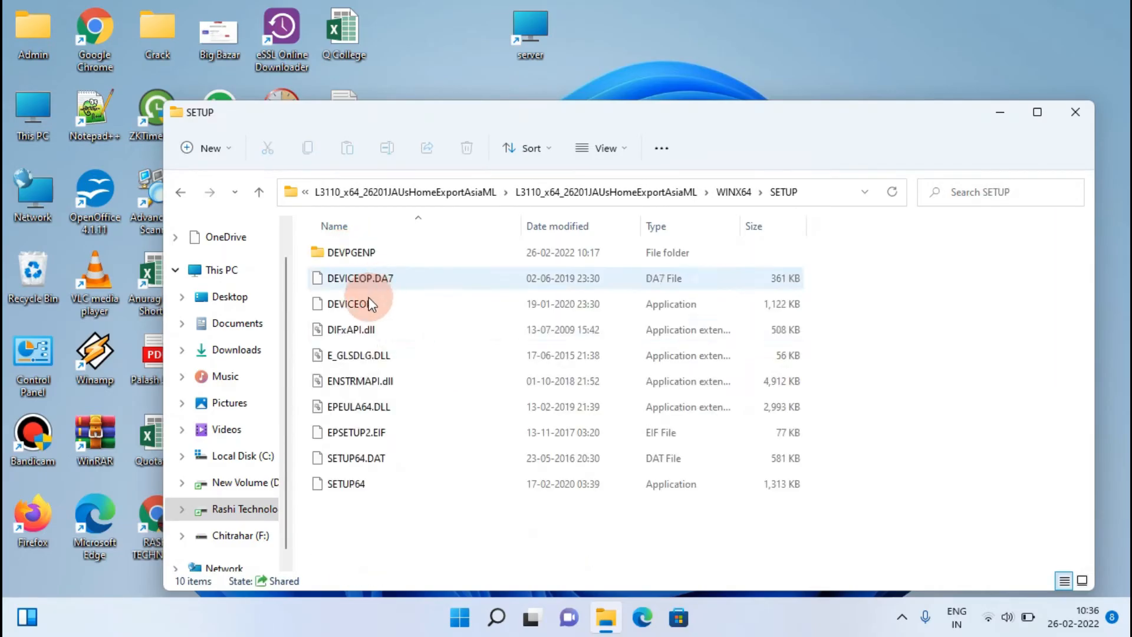
- Run SETUP64 to install the EPSON L3110 Series driver as default printer with automatic updates, accepting the licence, and close the folder
double_click(344, 486)
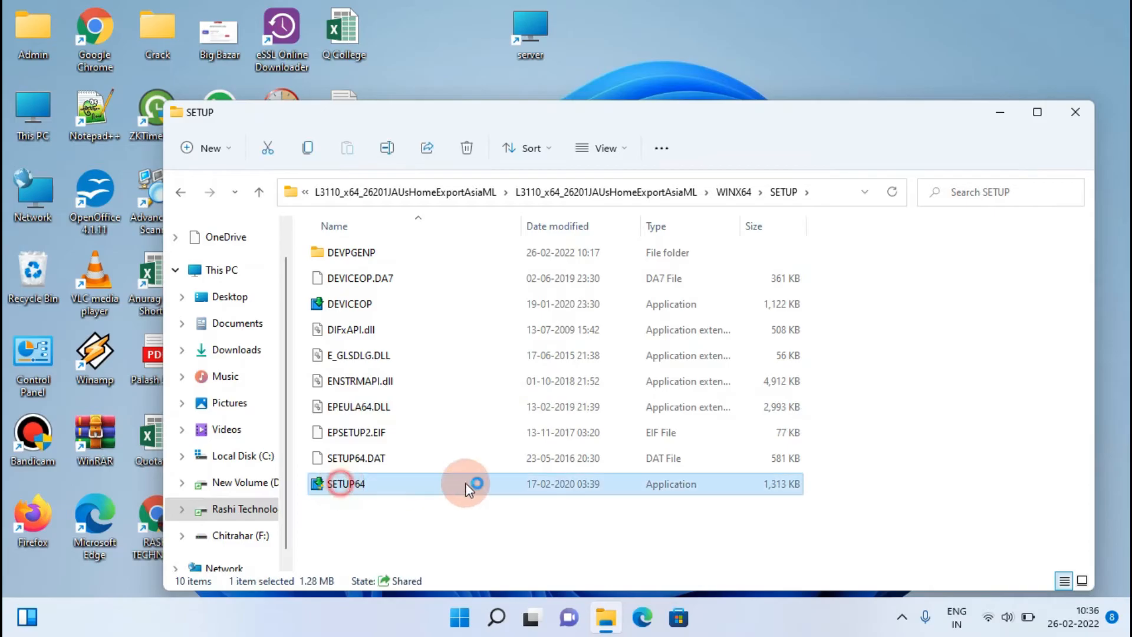
click(657, 448)
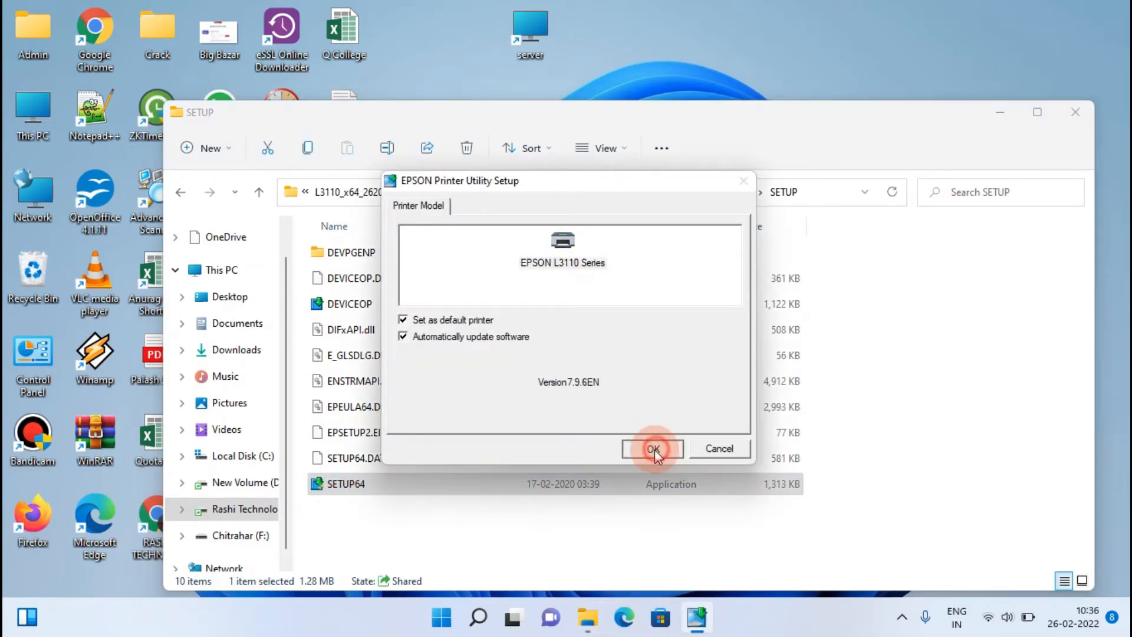
click(621, 381)
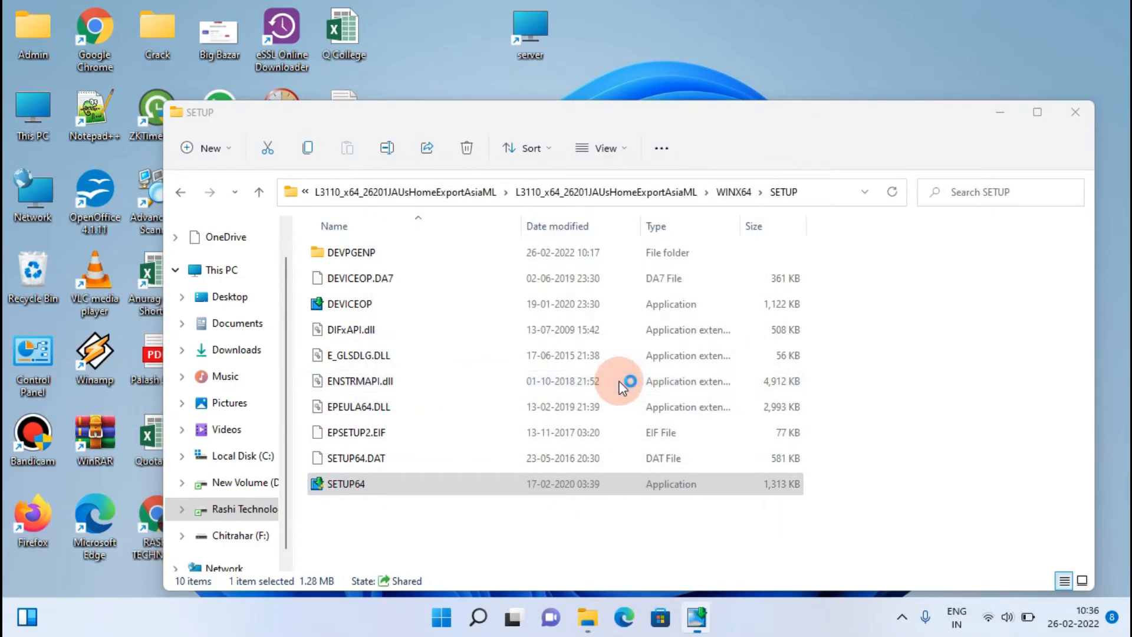
click(358, 402)
click(717, 457)
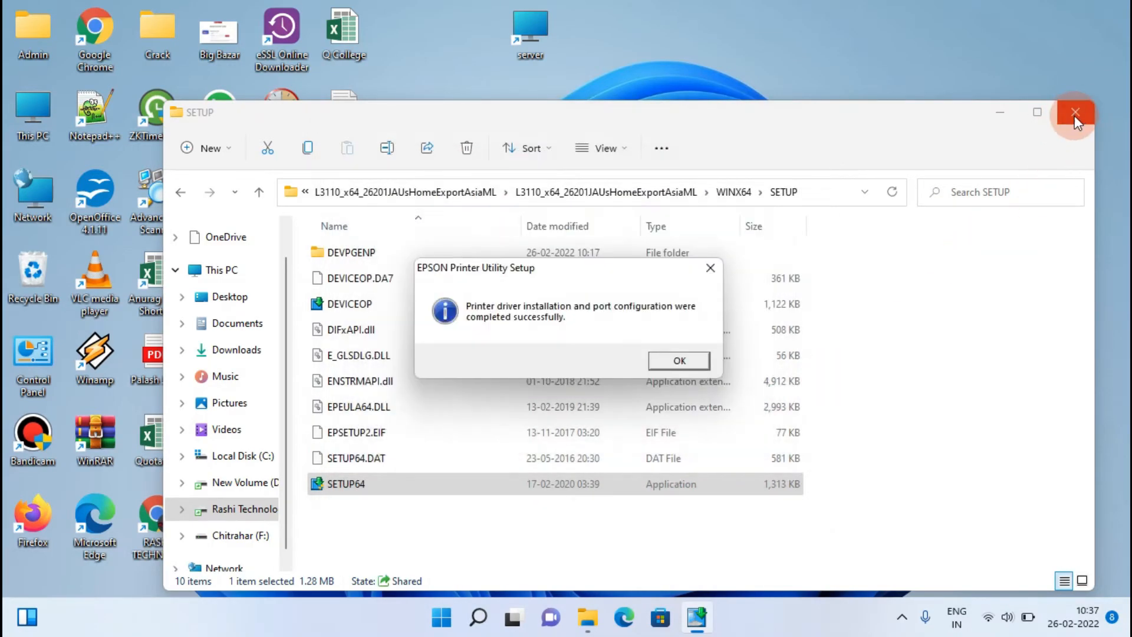
click(679, 362)
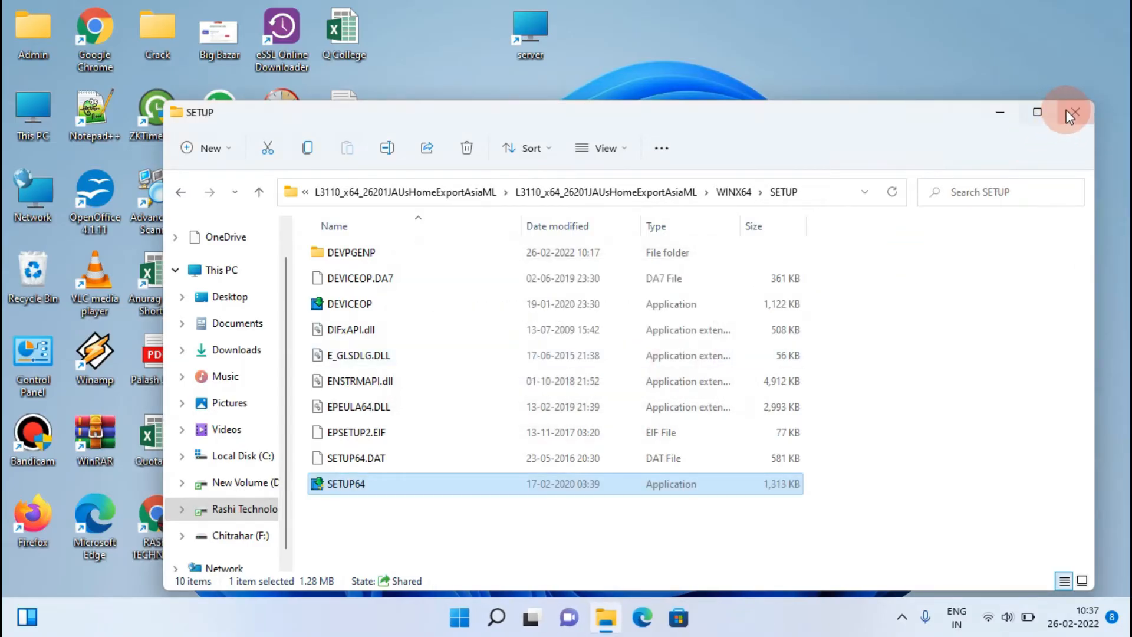
click(1064, 113)
- Search for the Printers & scanners settings and open the EPSON L3110 Series printer page
click(456, 618)
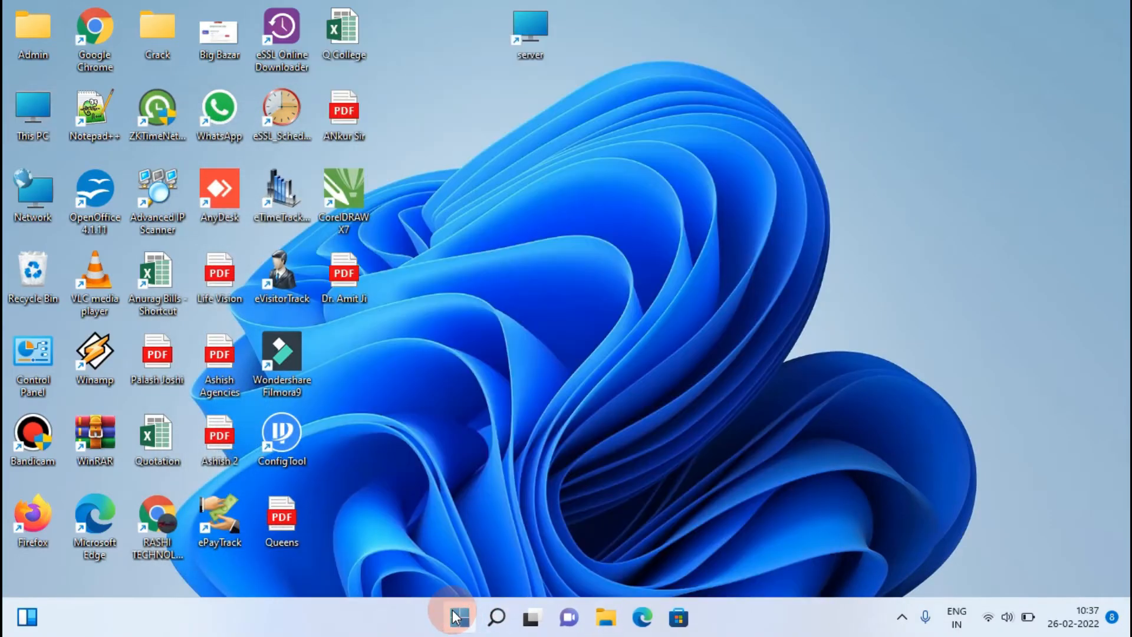
text(prin)
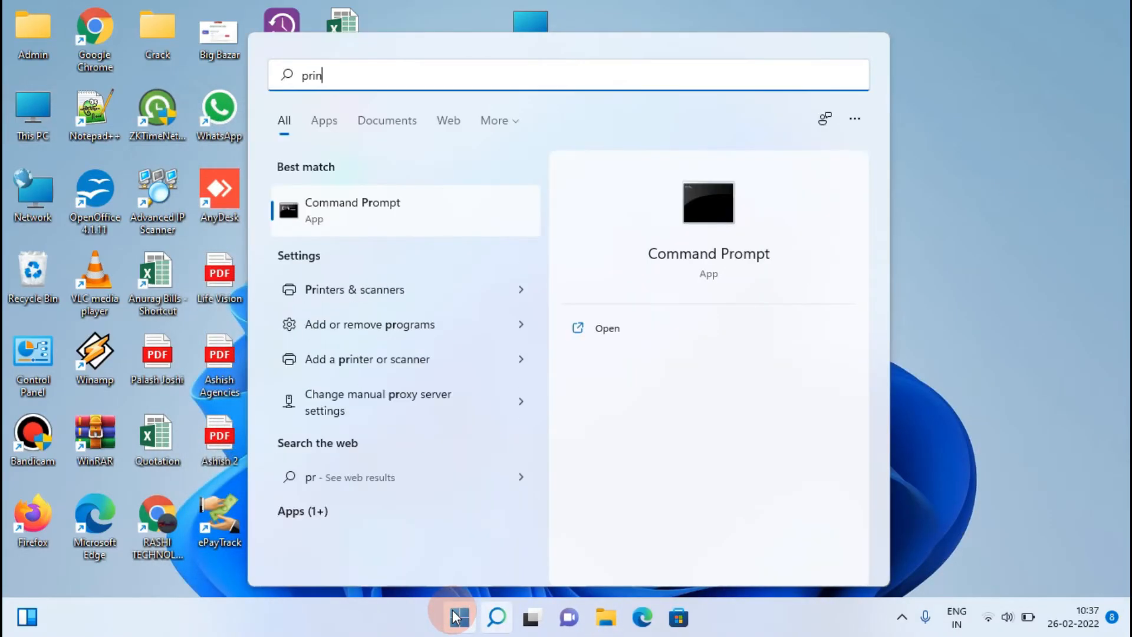
click(373, 215)
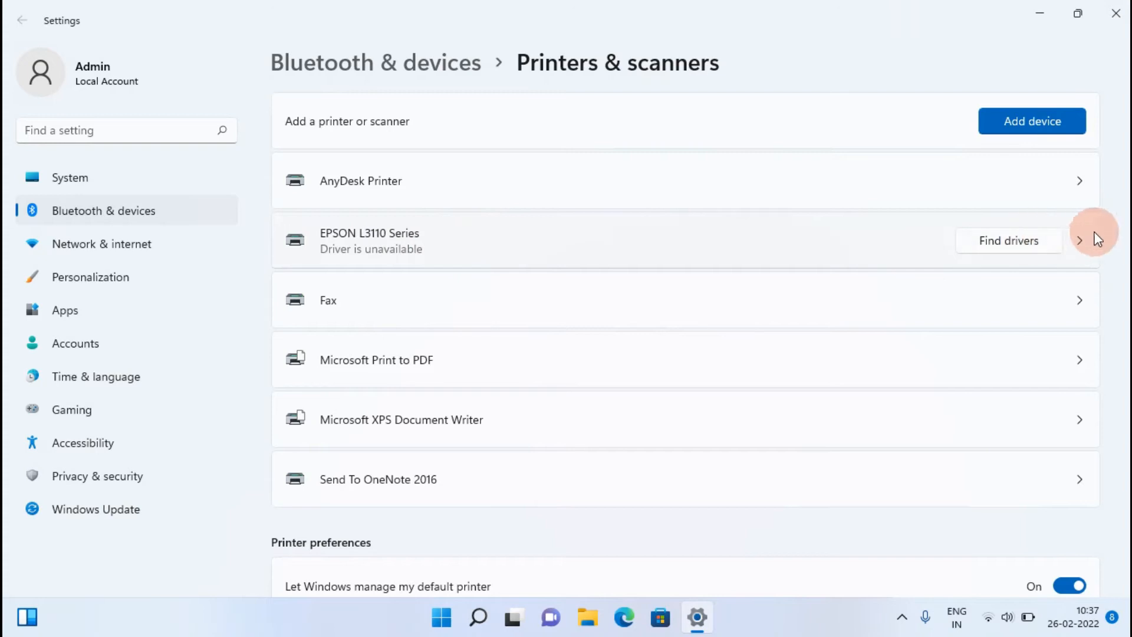
click(1079, 240)
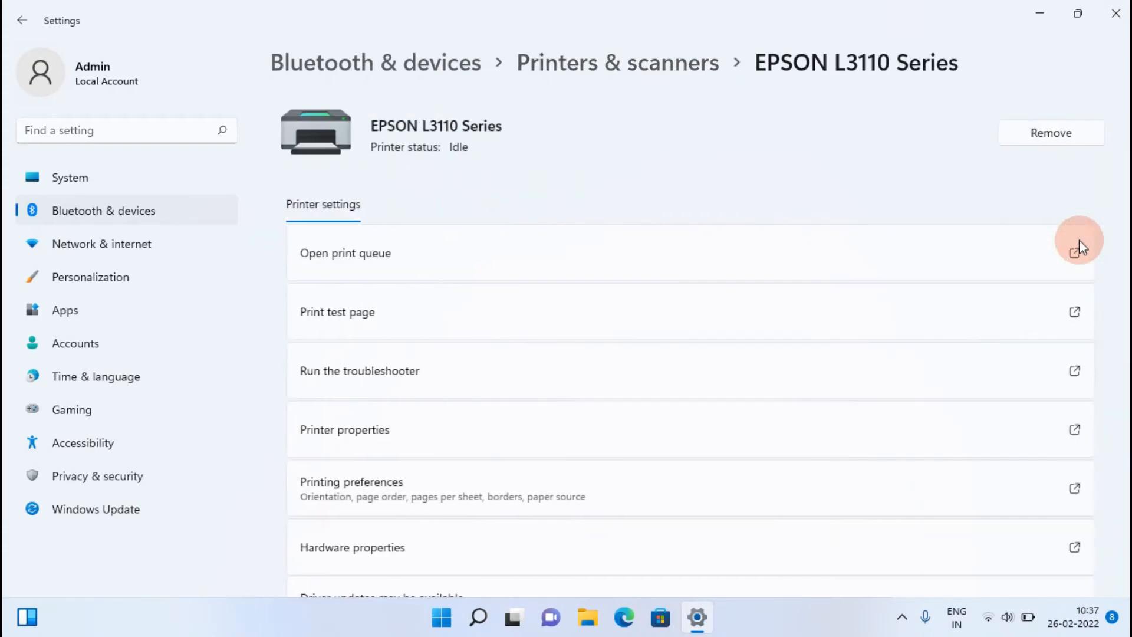
- In the printer's properties, share the printer under the name EPSON L3110 Series and apply the change
click(349, 433)
click(422, 205)
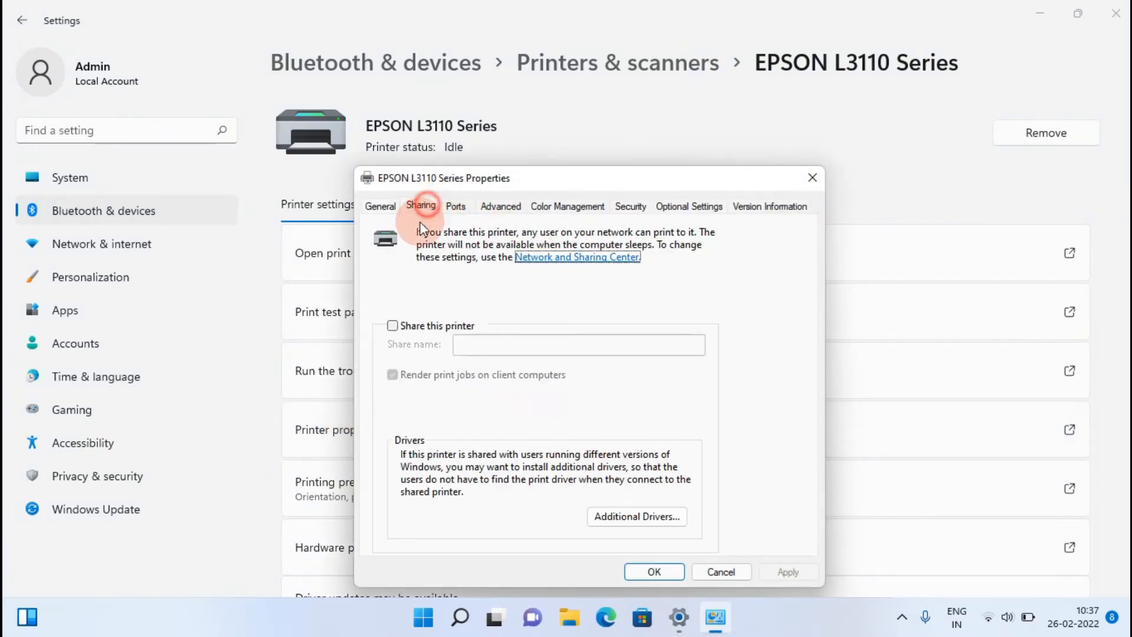
click(426, 328)
click(788, 571)
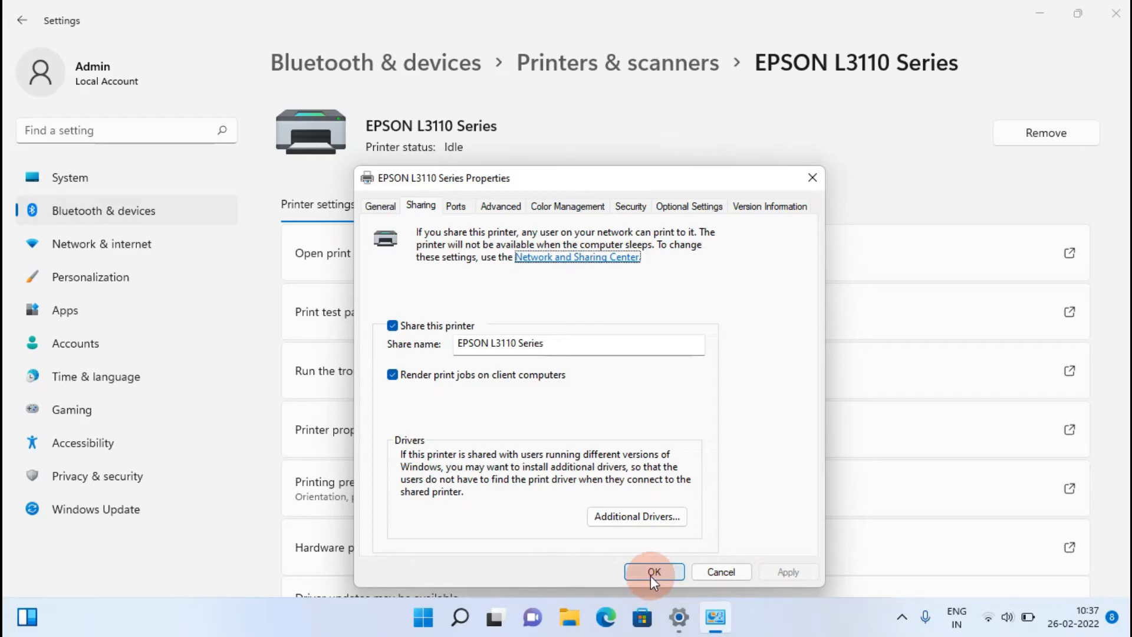
- Allow Everyone to manage this printer and manage documents, apply the permissions and close the printer properties
click(630, 208)
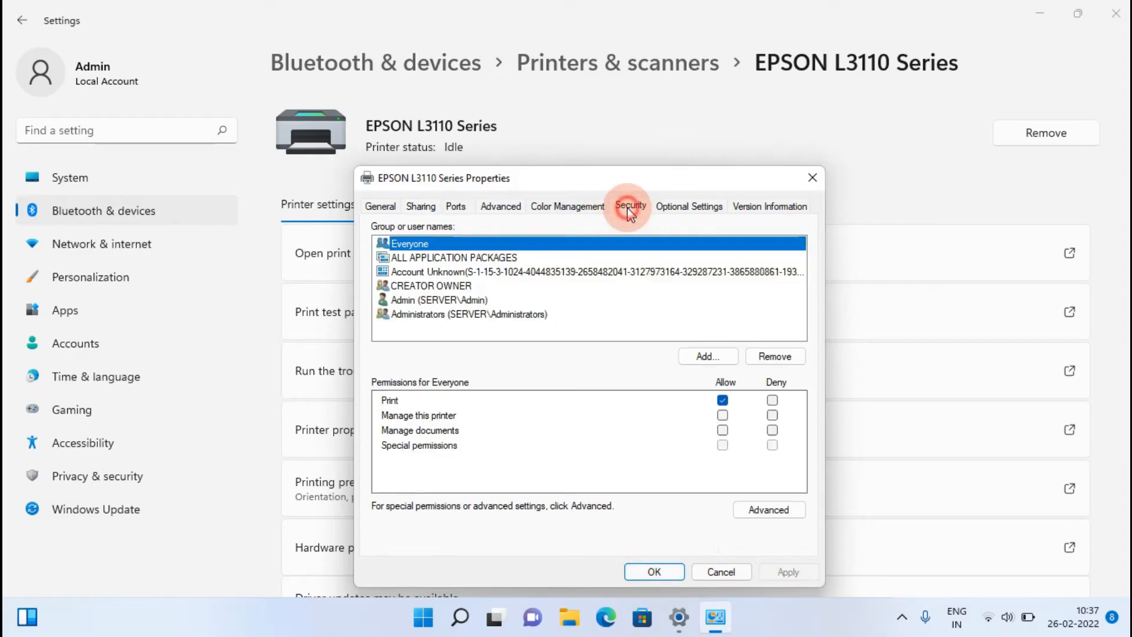
click(722, 416)
click(724, 430)
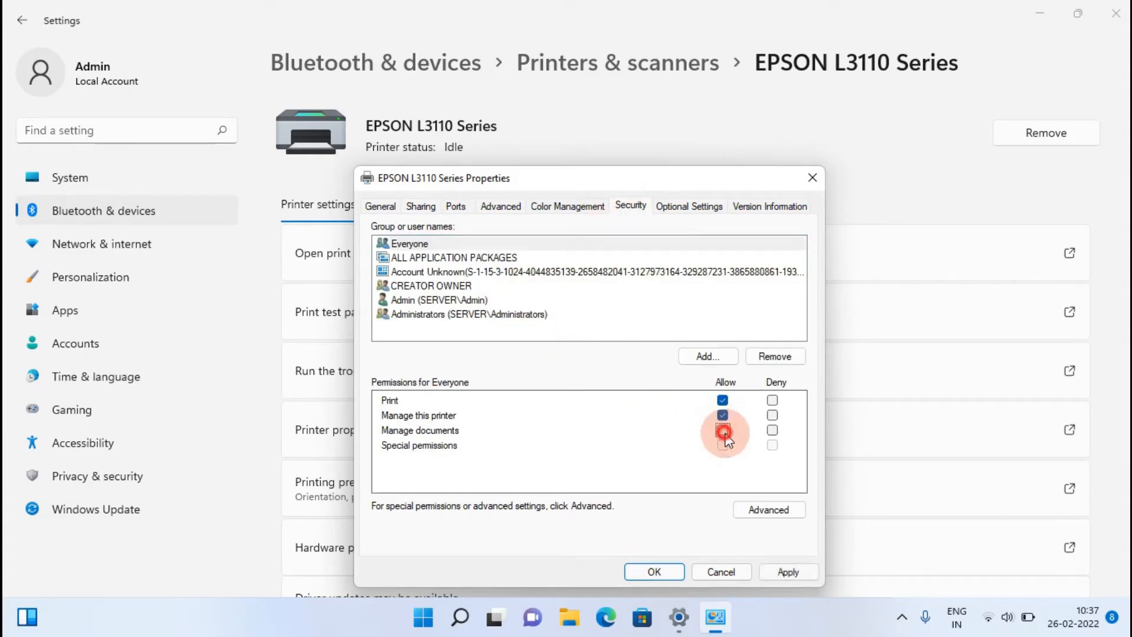
click(787, 570)
click(672, 575)
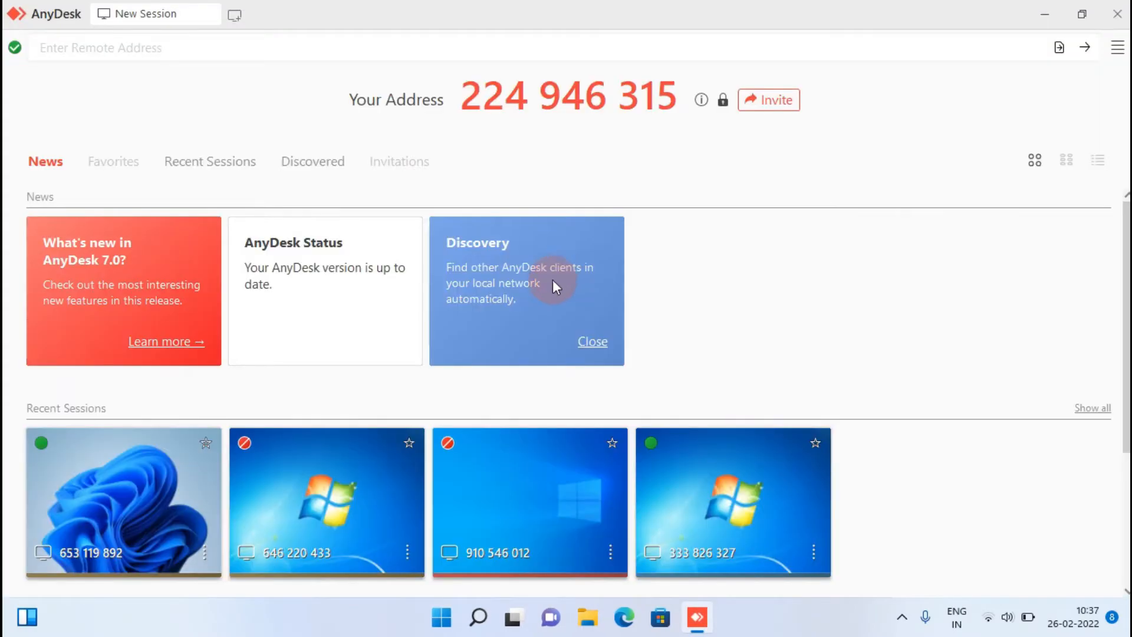
- In AnyDesk, connect to the online Windows 11 computer listed first under recent sessions
click(136, 472)
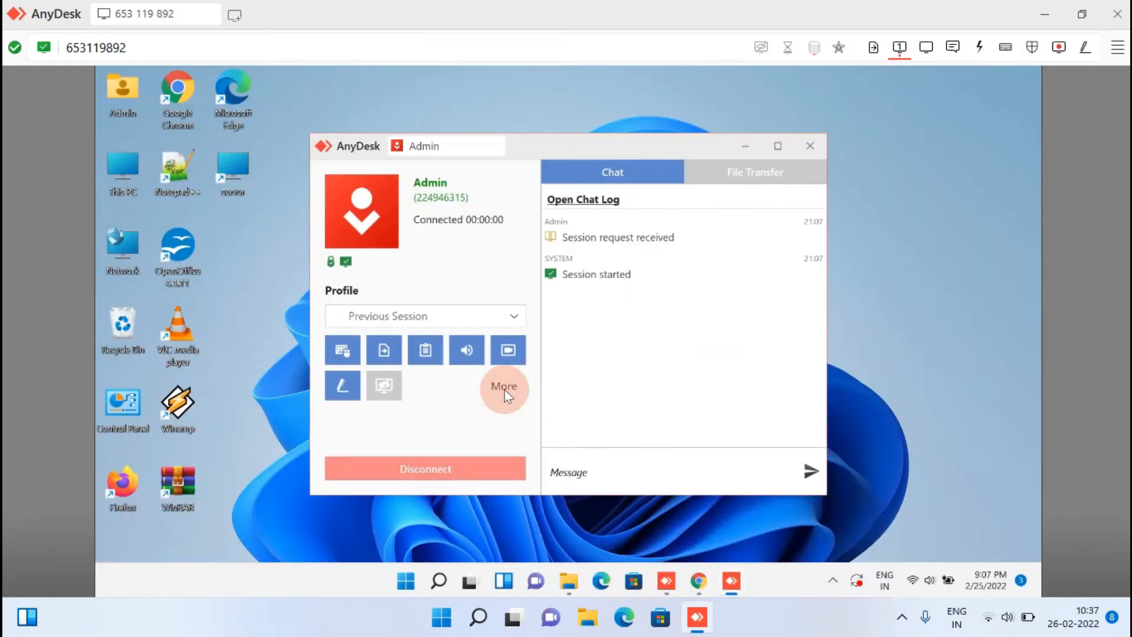
click(504, 388)
click(885, 101)
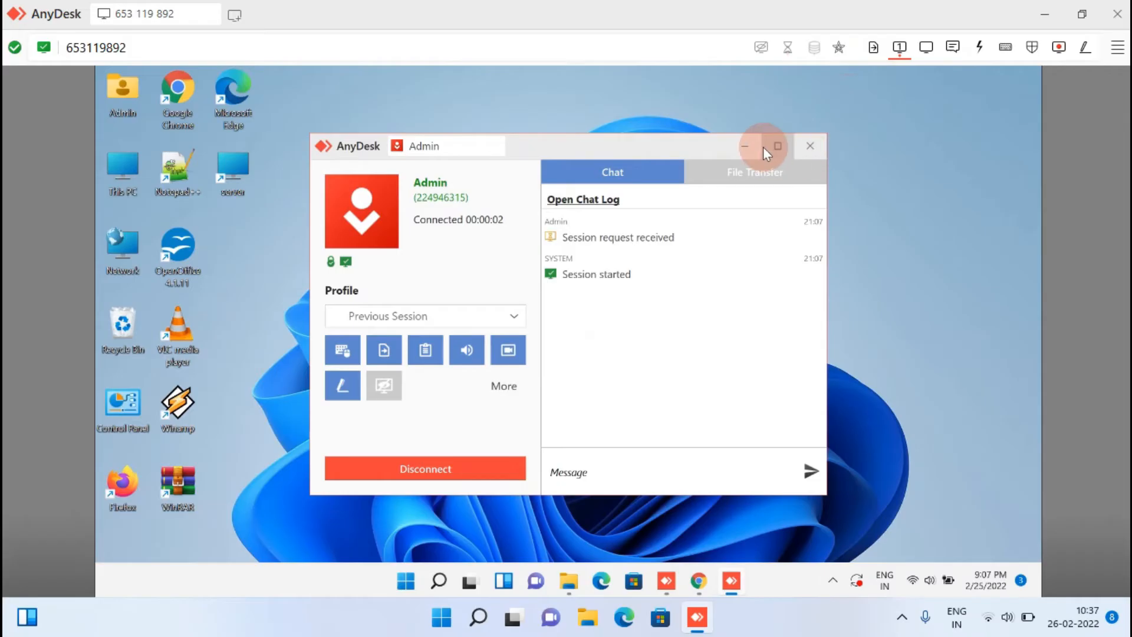
- On the remote computer, minimise the AnyDesk chat window, open the server share and connect to the shared EPSON L3110 Series printer
click(753, 147)
click(243, 166)
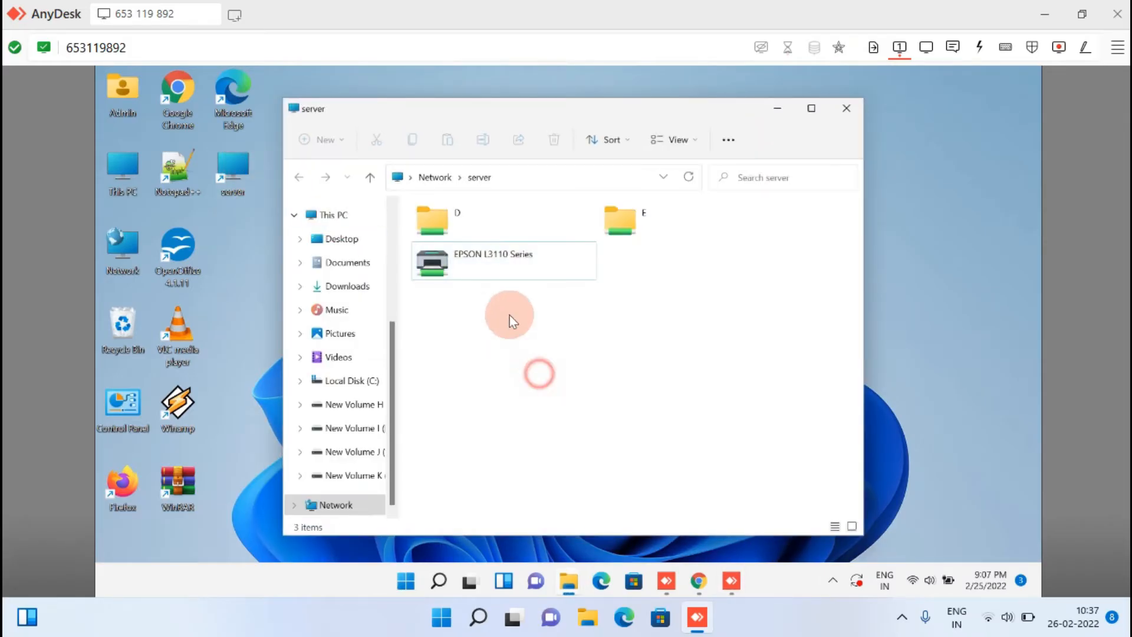
click(474, 267)
right_click(474, 266)
click(505, 291)
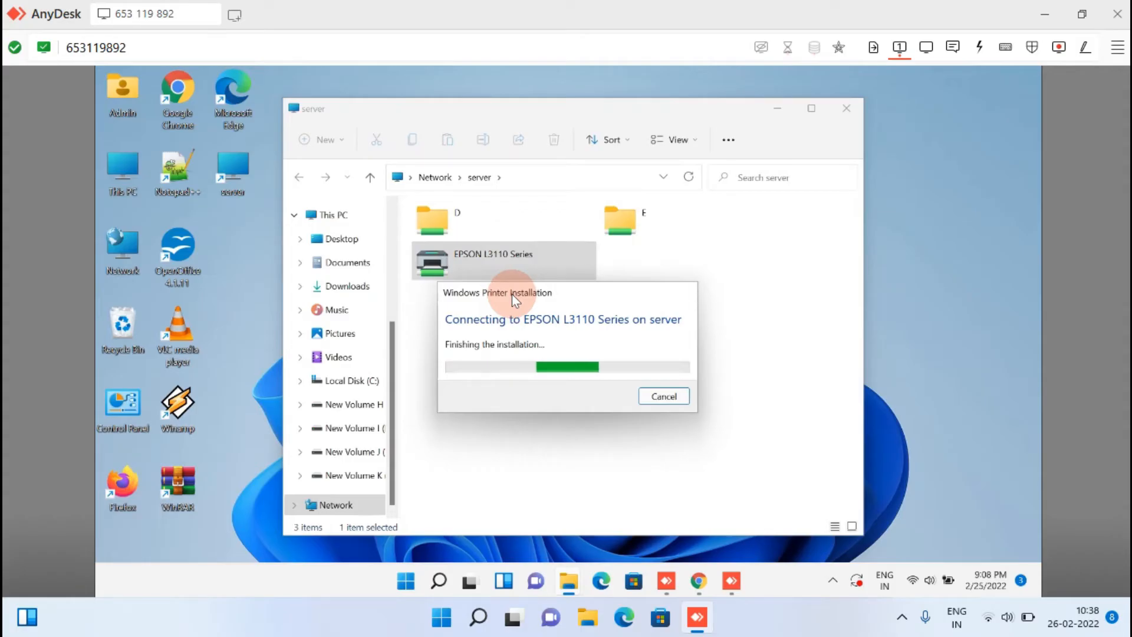
click(508, 299)
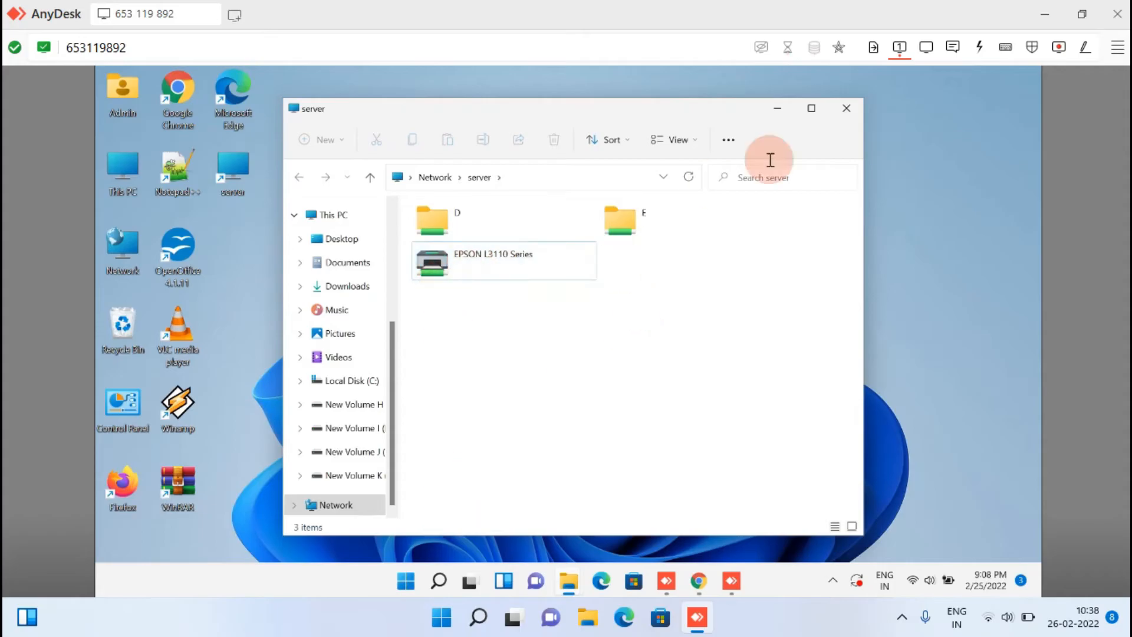
- Close the server share, search for the Printers & scanners settings and open the EPSON L3110 Series on server page
click(852, 108)
click(404, 579)
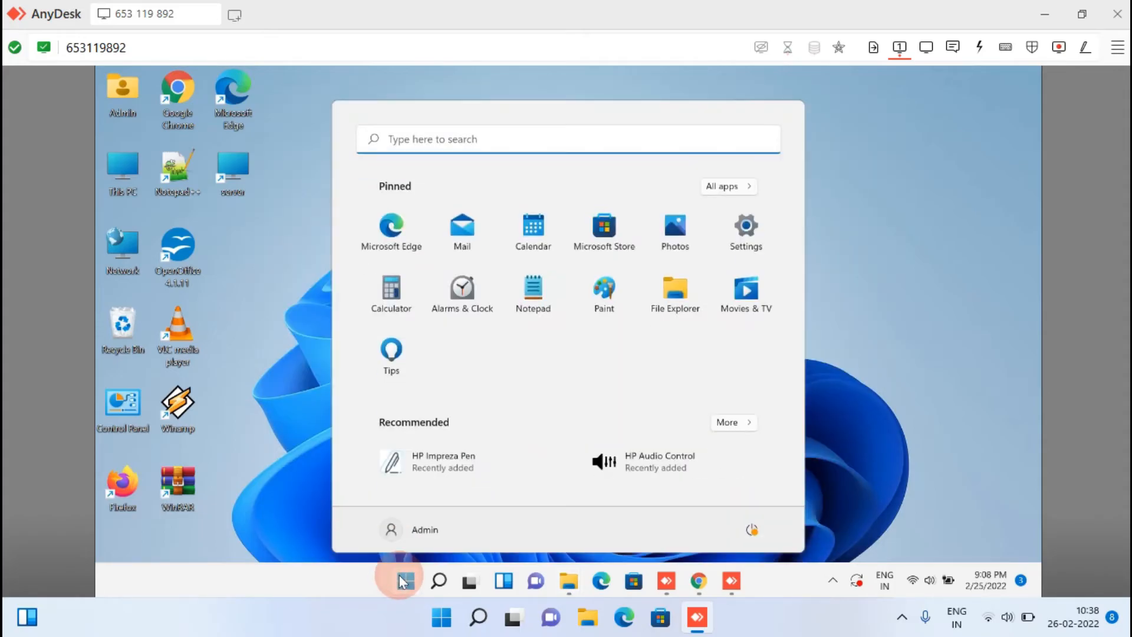
text(pr)
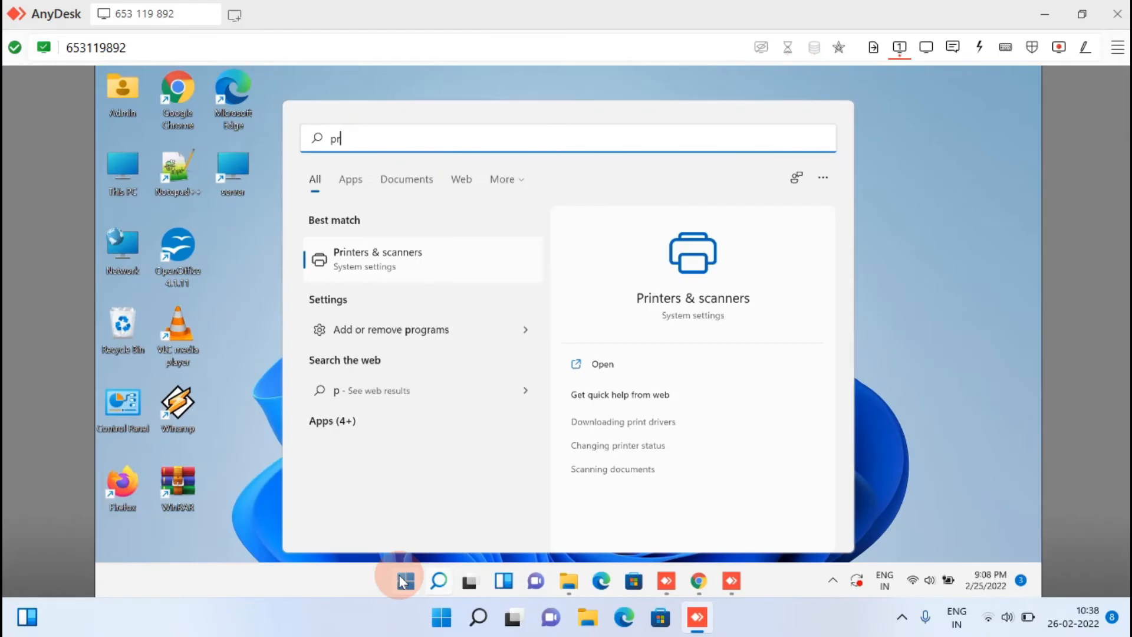
text(in)
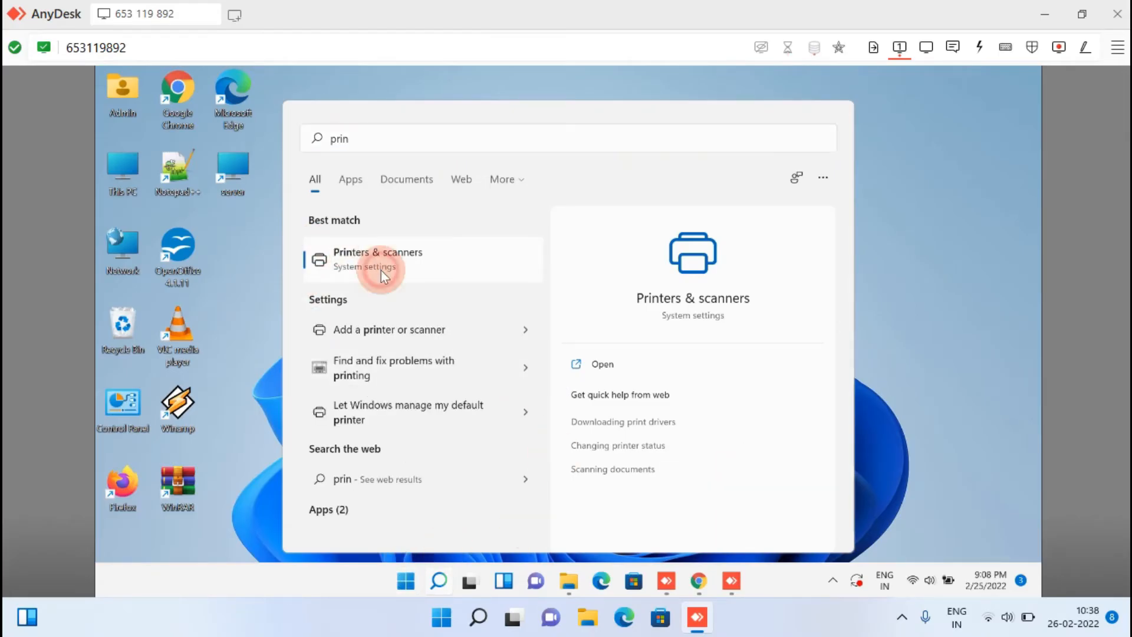
click(694, 298)
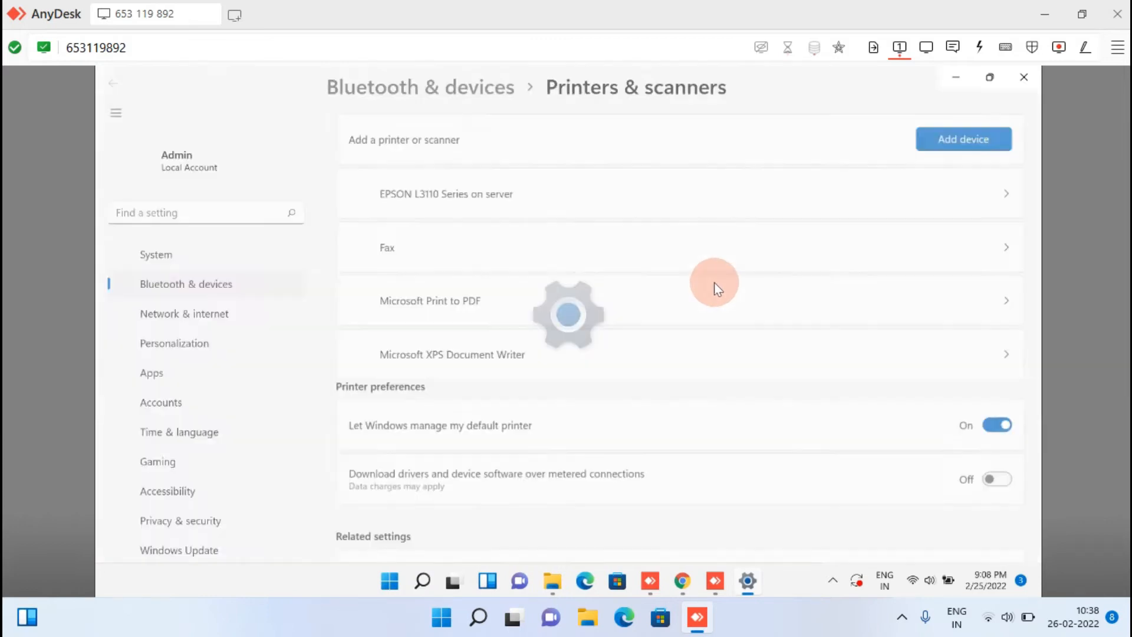
click(482, 239)
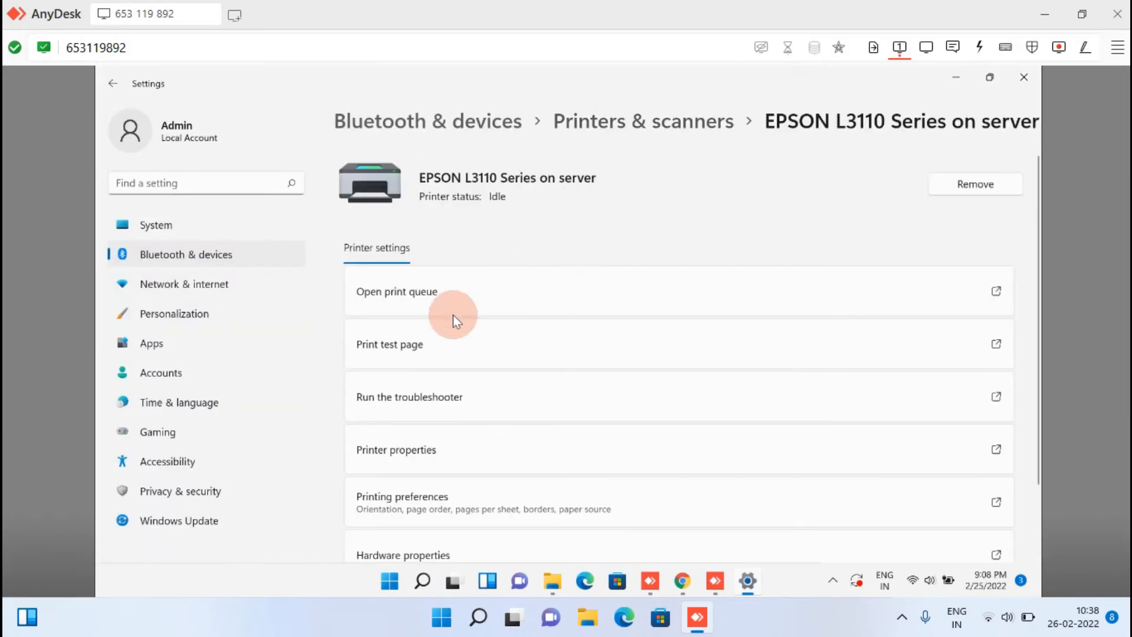
- Print a test page on the network EPSON L3110 Series printer and accept the Epson Notification Service
click(404, 347)
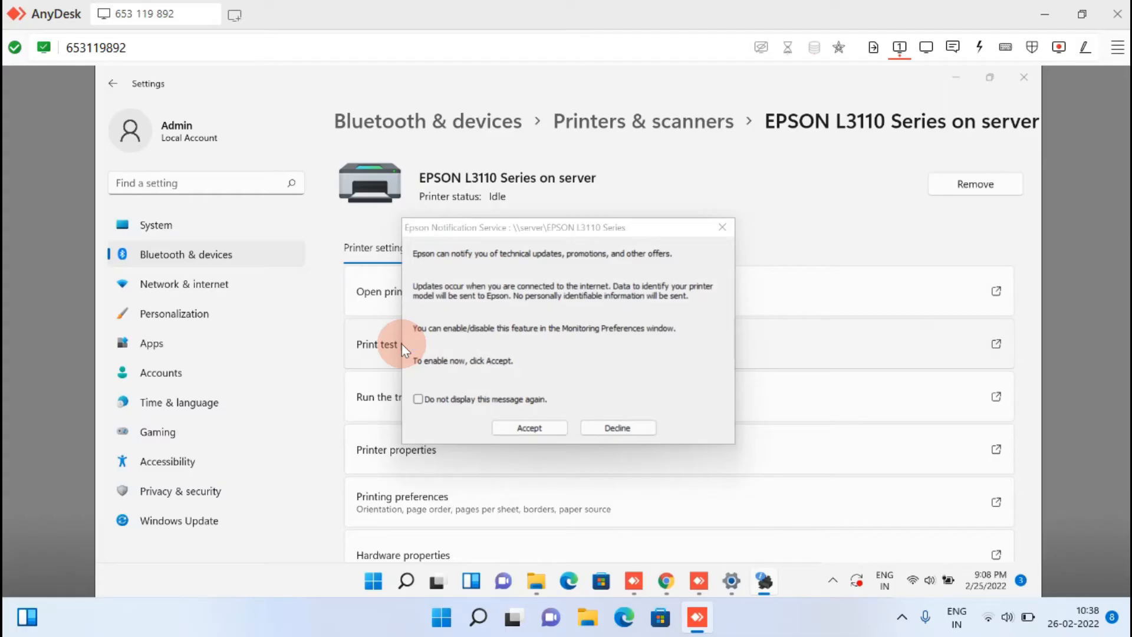
click(483, 412)
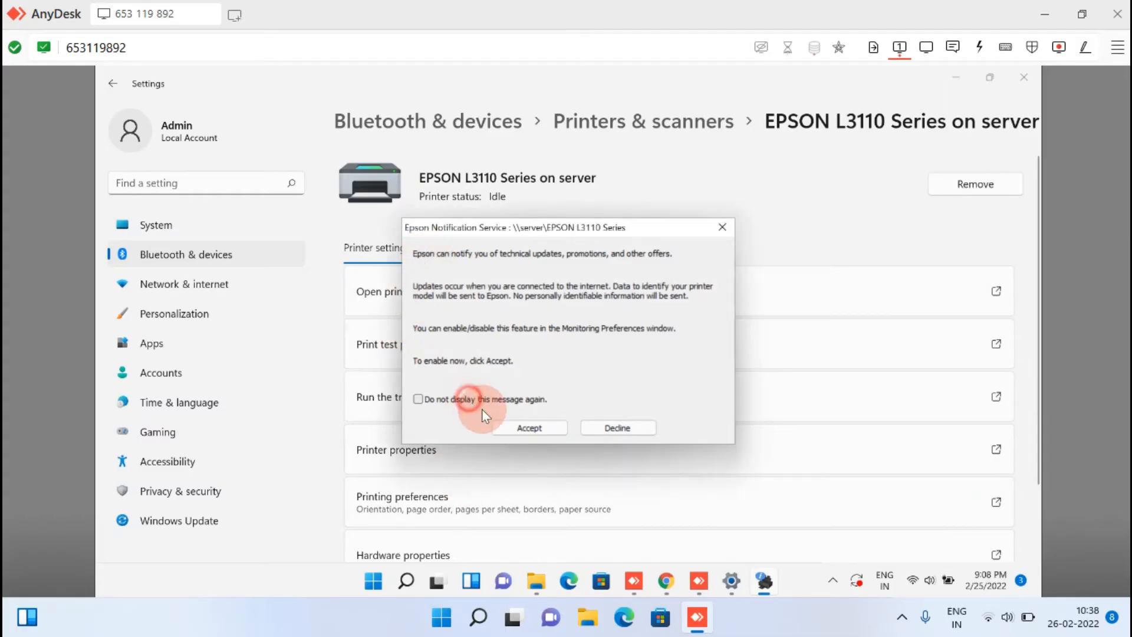
click(539, 428)
click(416, 351)
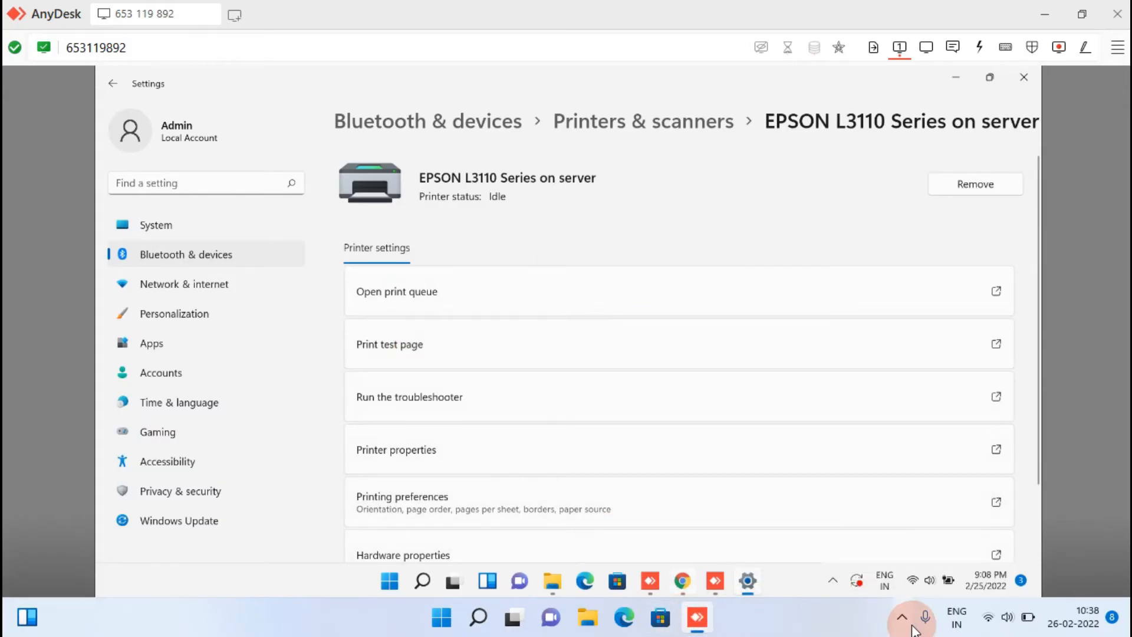
click(901, 616)
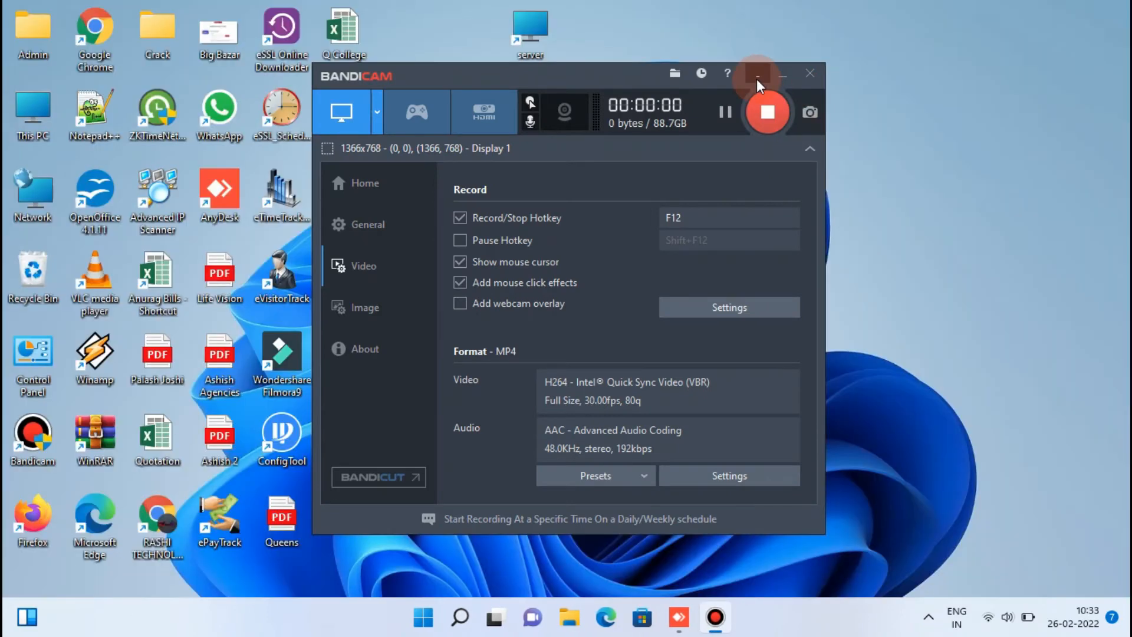
click(758, 74)
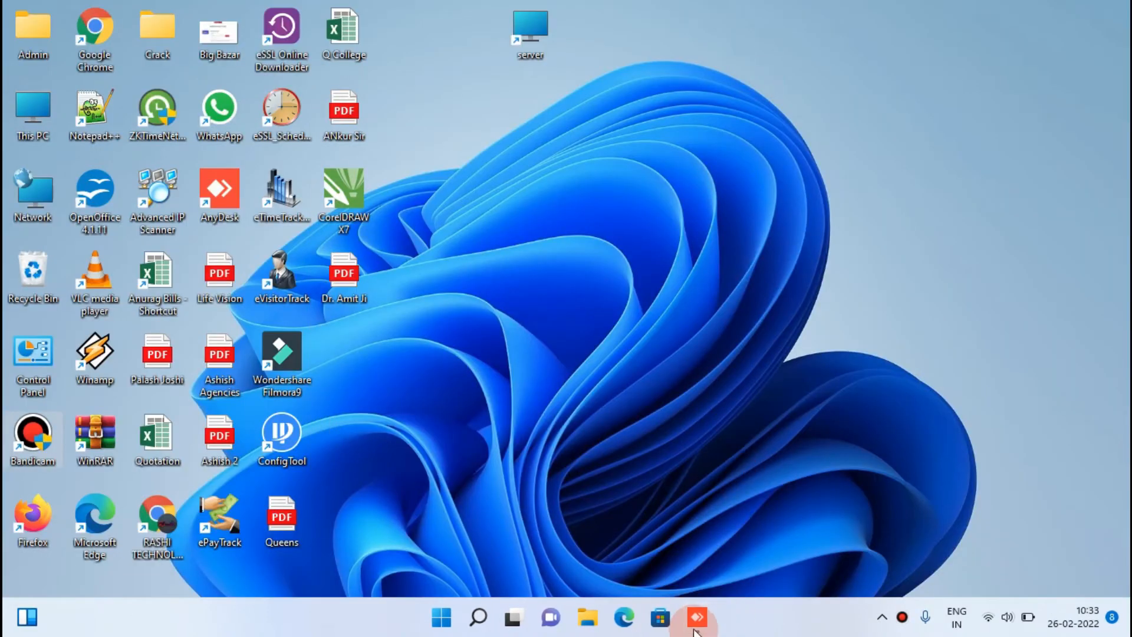
- Switch to the AnyDesk remote session, close the printer queue, minimise the remote server share and minimise the session
mouse_move(693, 622)
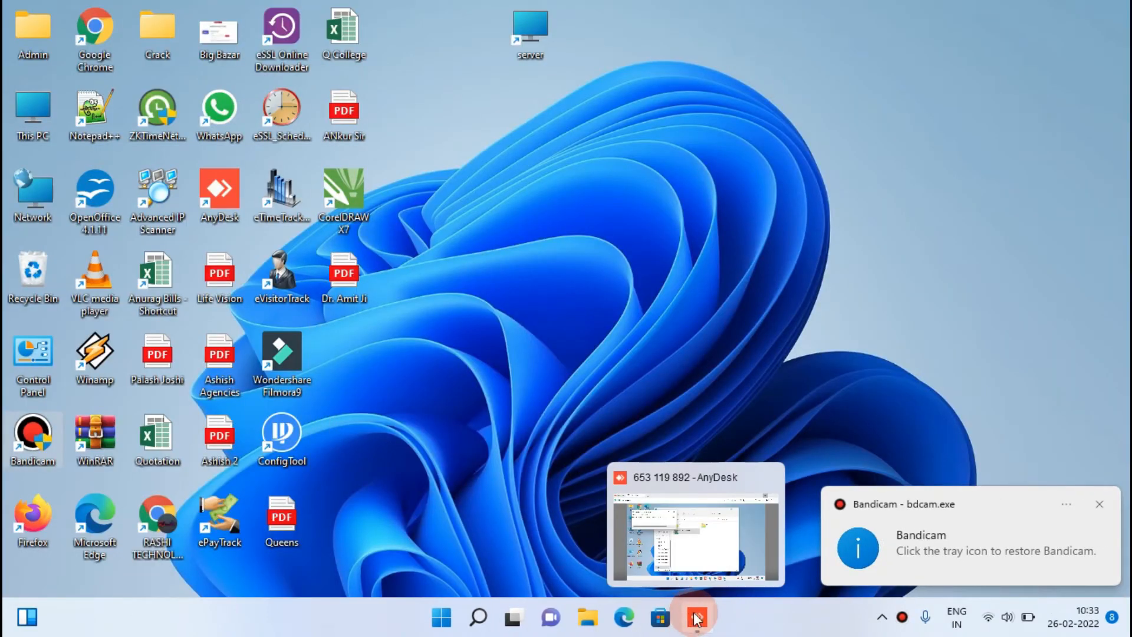
click(696, 617)
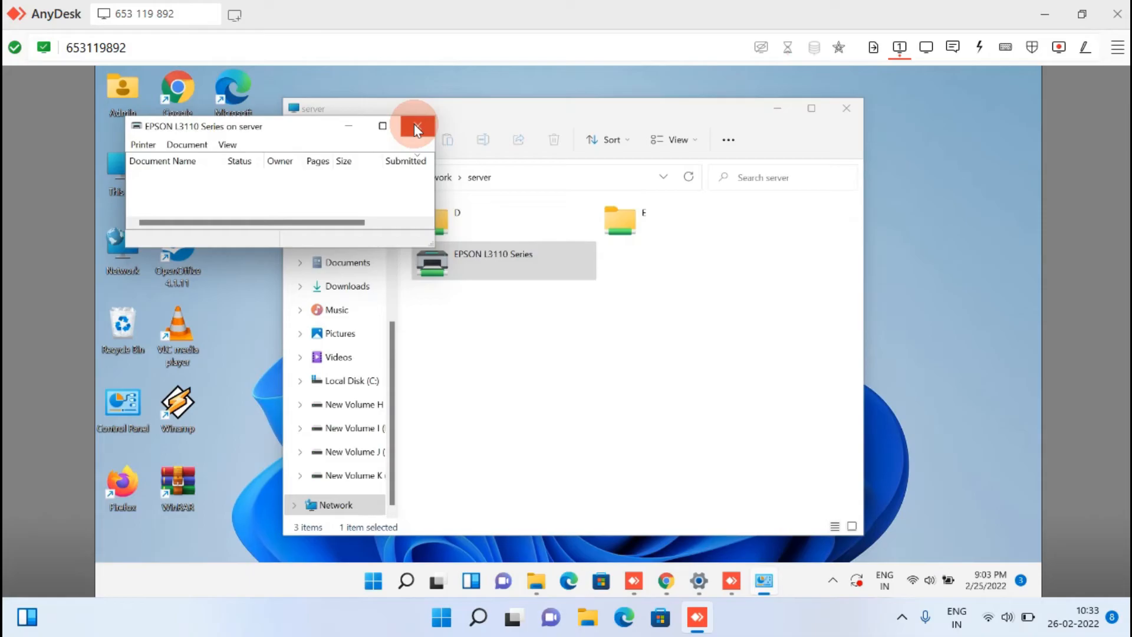
click(778, 109)
click(1051, 13)
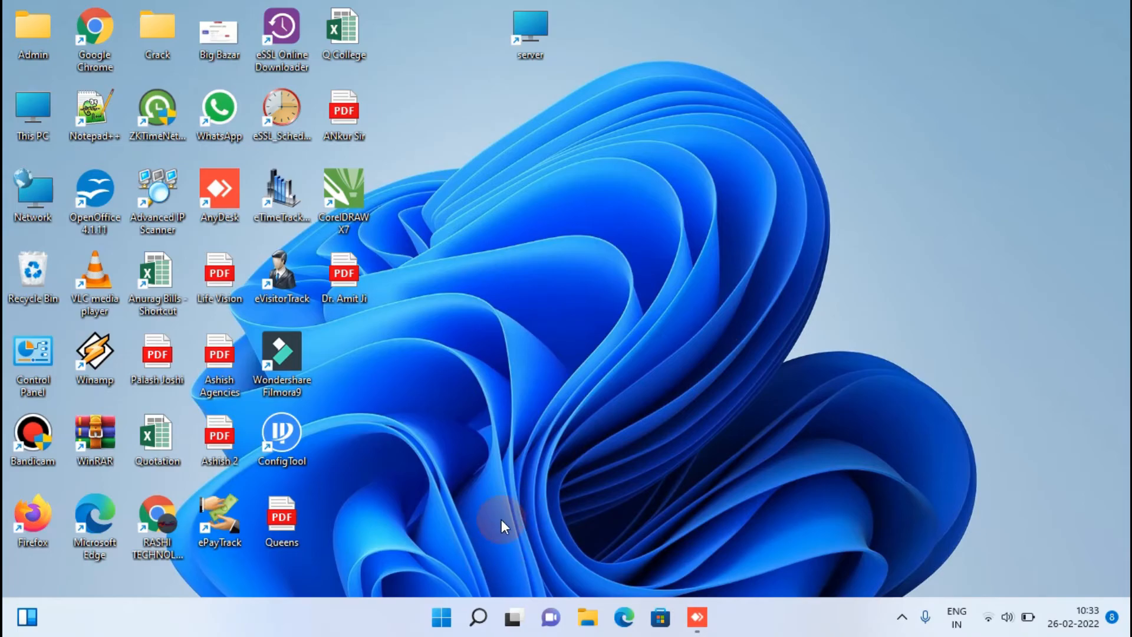
- Search for the Printers & scanners settings on the local computer and open them
click(444, 617)
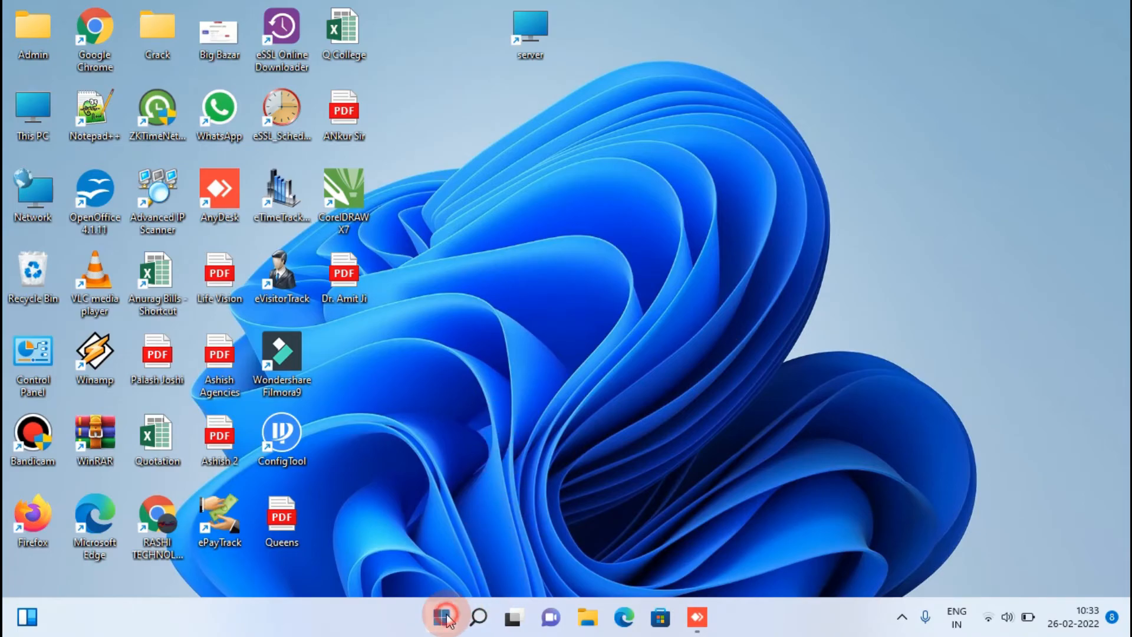
click(447, 619)
click(447, 619)
text(prin)
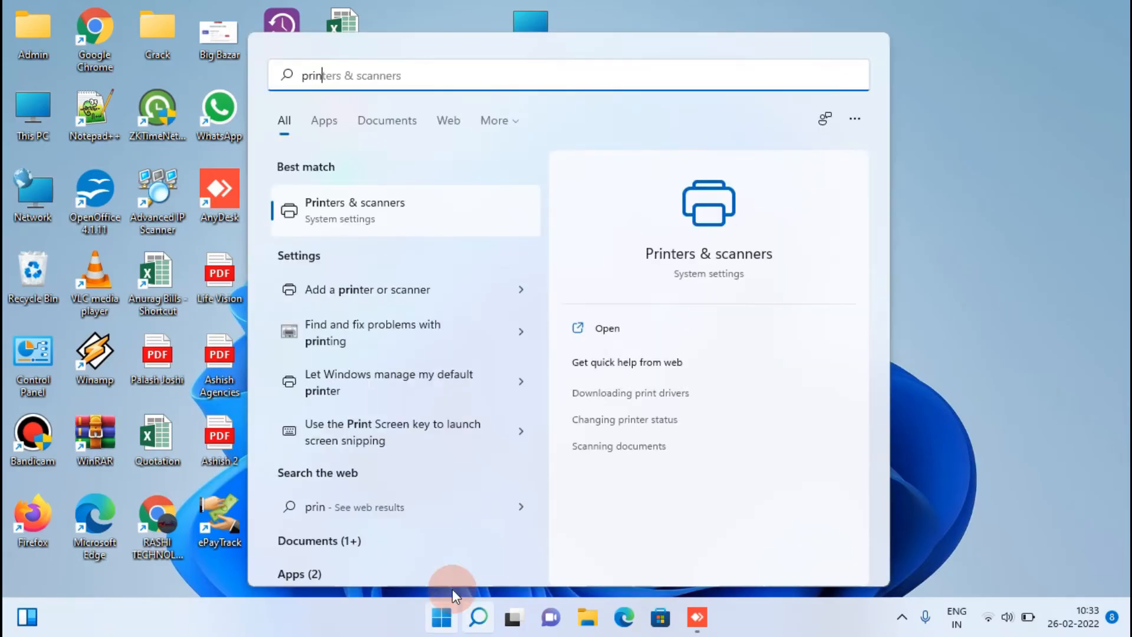
click(371, 207)
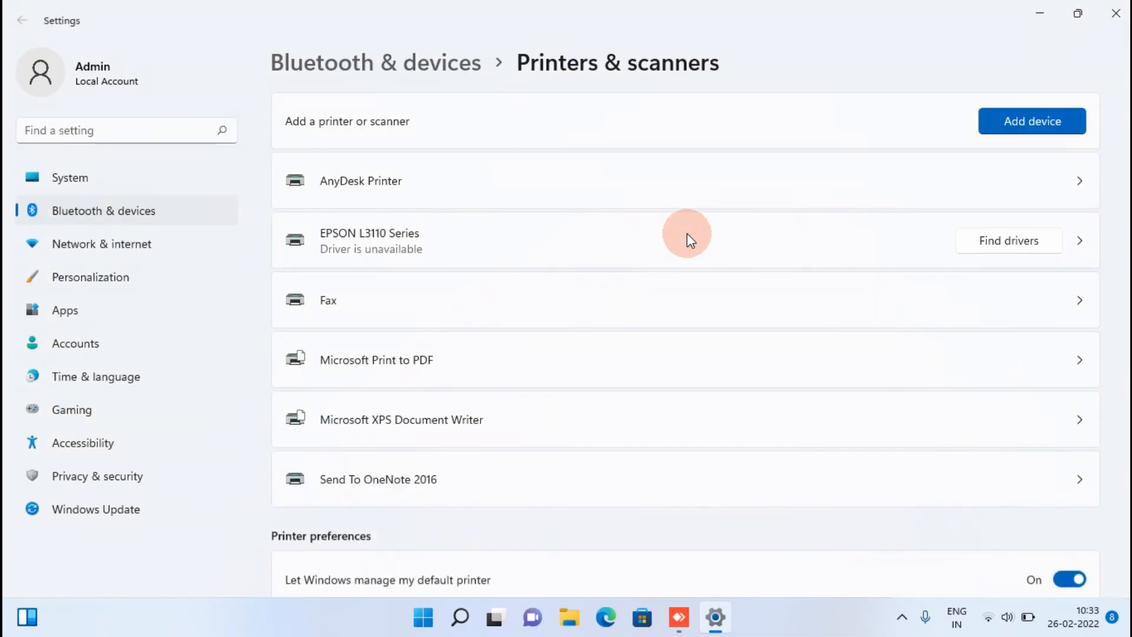
- Remove the local EPSON L3110 Series printer, confirm its removal and minimise the settings window
click(521, 230)
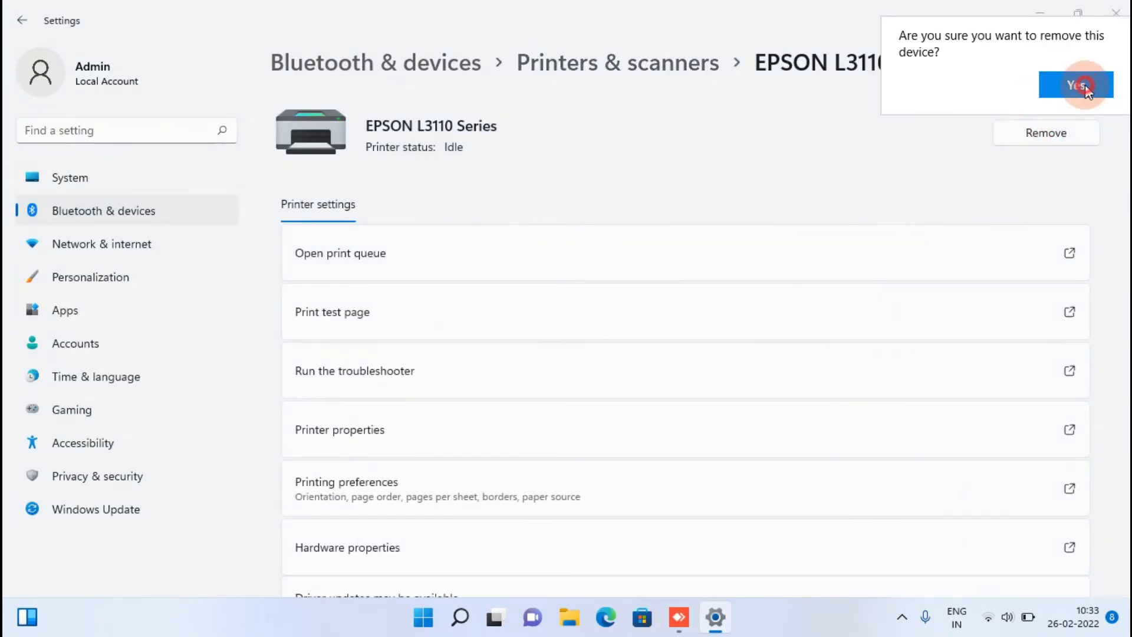
click(1087, 87)
click(1040, 13)
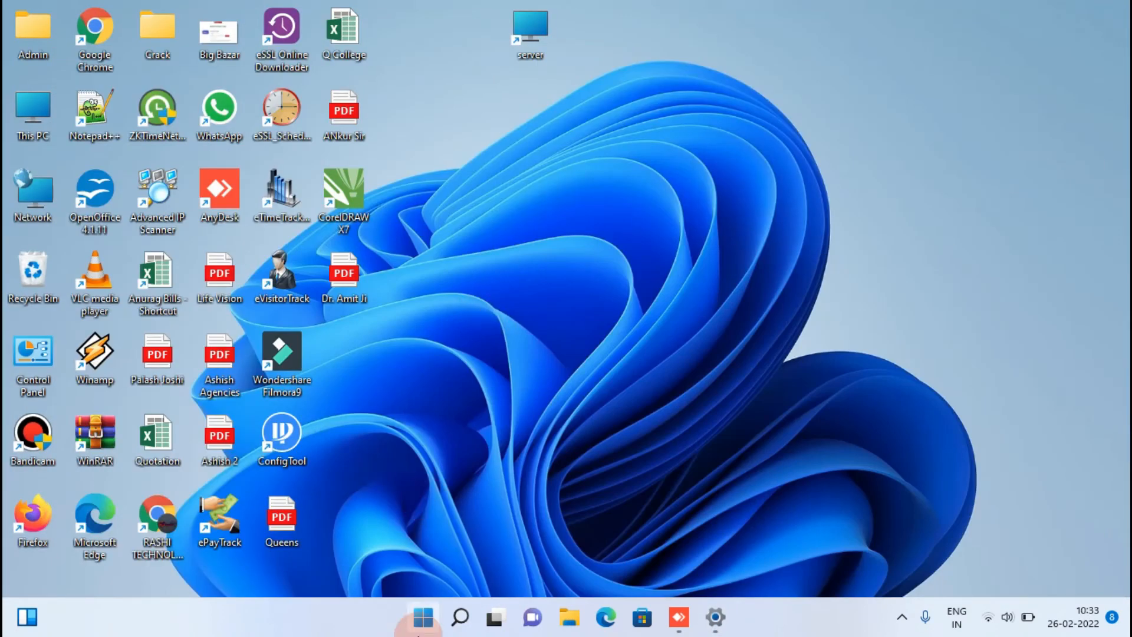
- Search for the Services app and run it as administrator
click(424, 619)
click(425, 622)
click(425, 623)
text(serv)
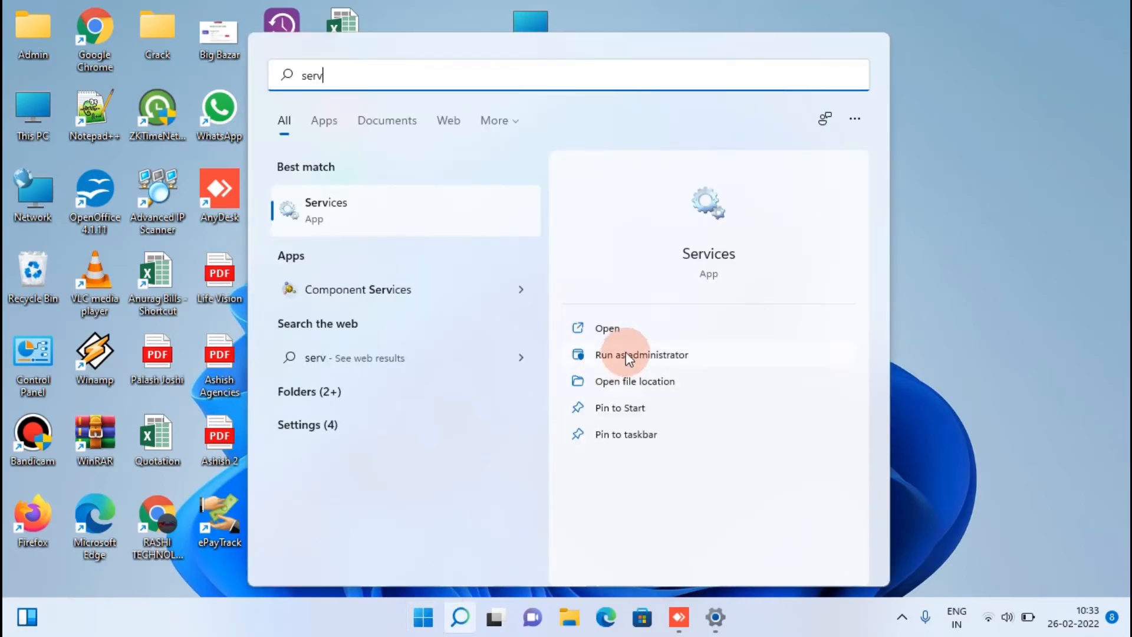
click(625, 352)
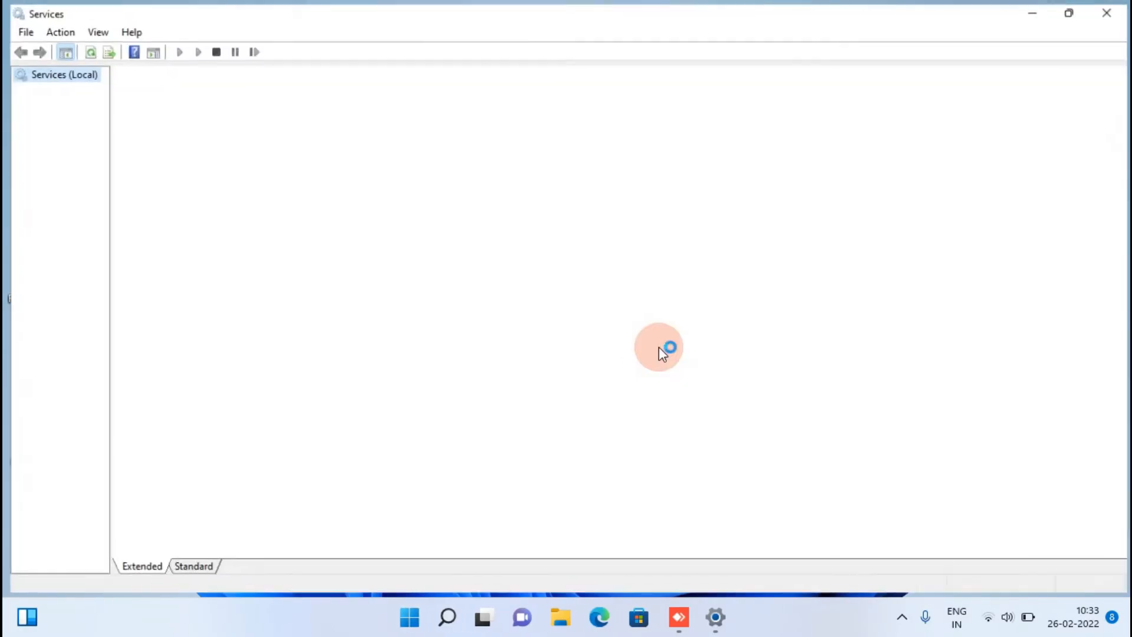
- Find the Print Spooler service, stop it and minimise the Services window
click(370, 254)
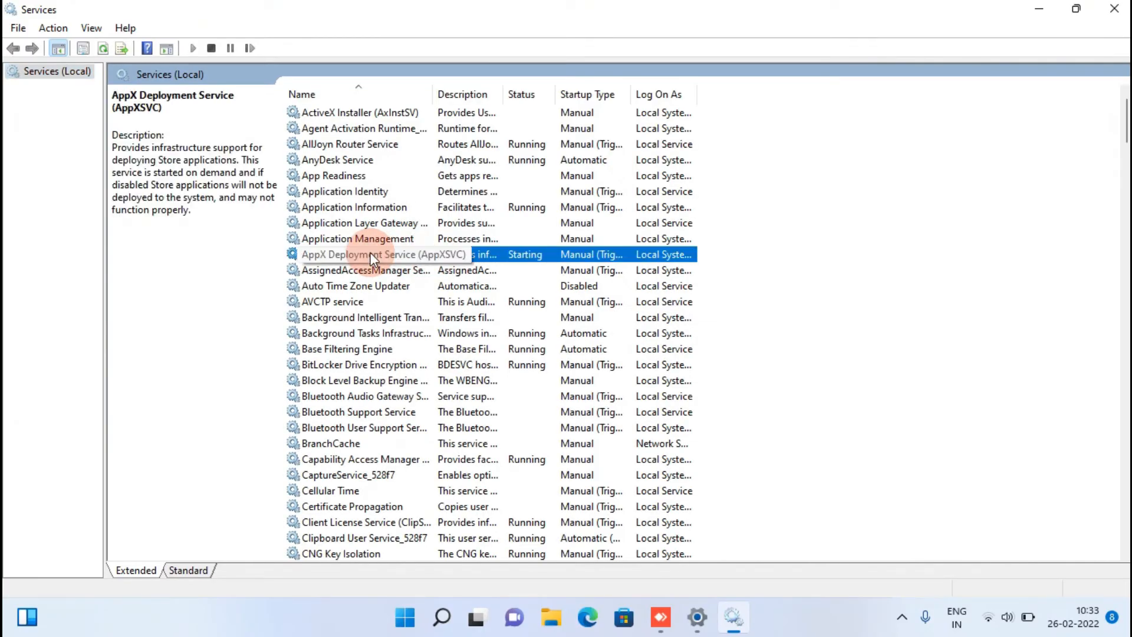
key(p)
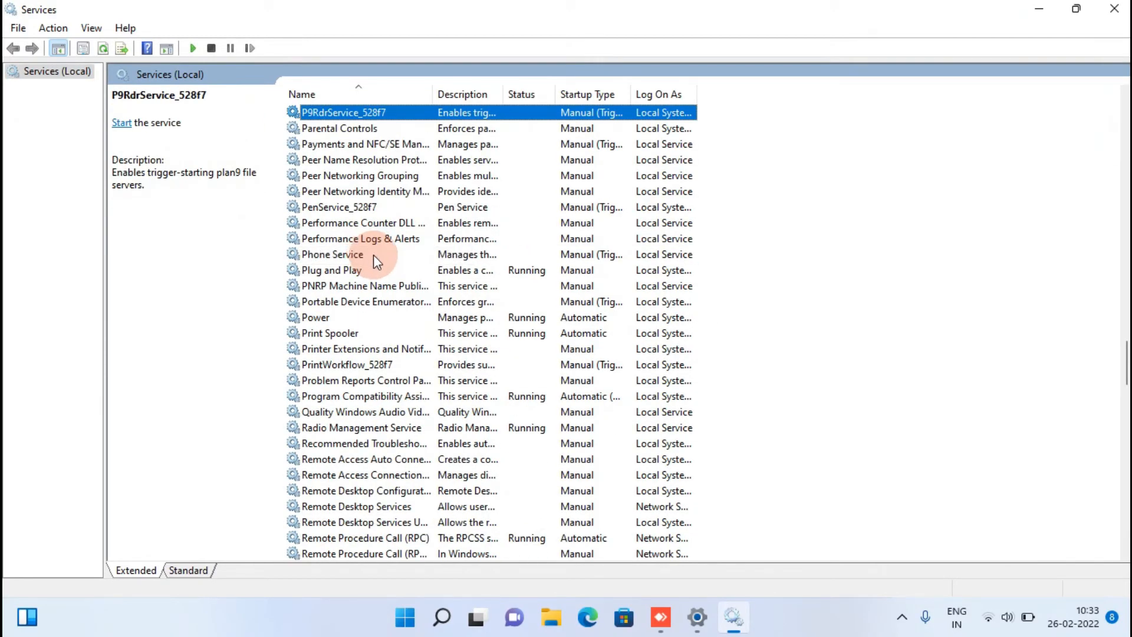
click(328, 340)
right_click(327, 339)
click(361, 369)
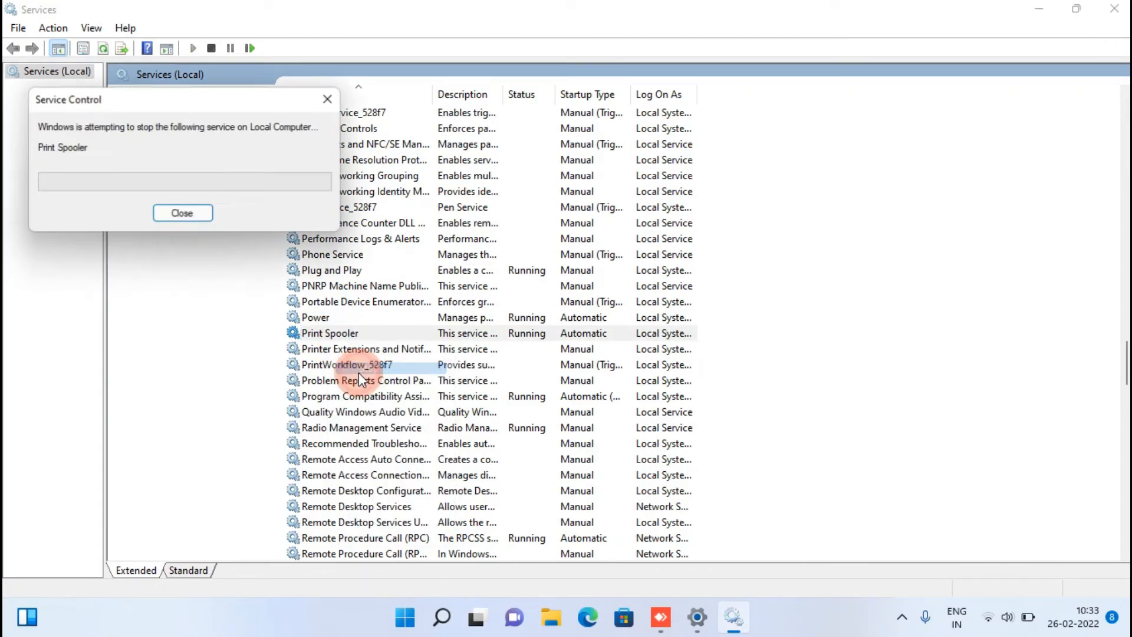
click(187, 213)
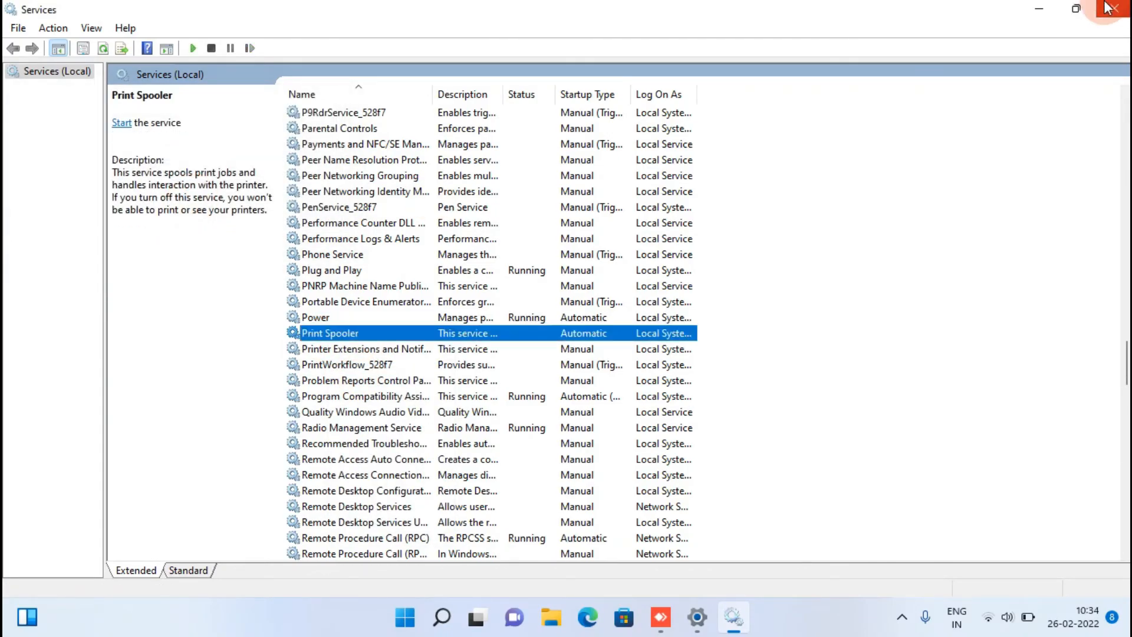
click(1039, 8)
- Run Registry Editor as administrator and move its window so that it fits fully on the desktop
click(405, 617)
click(402, 618)
click(402, 620)
text(re)
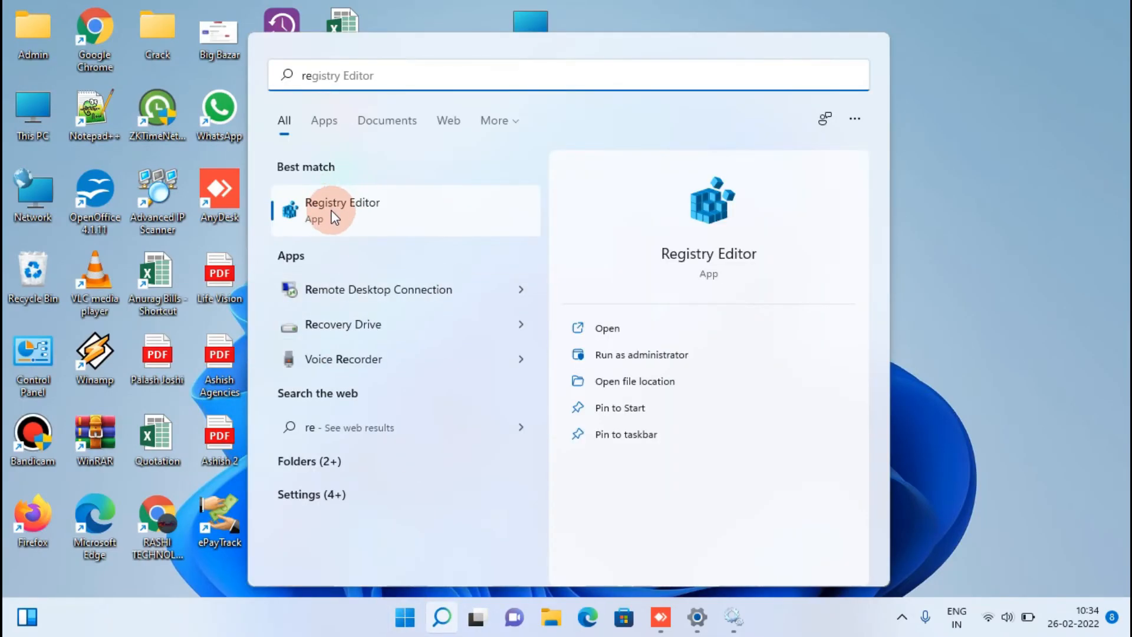
click(629, 355)
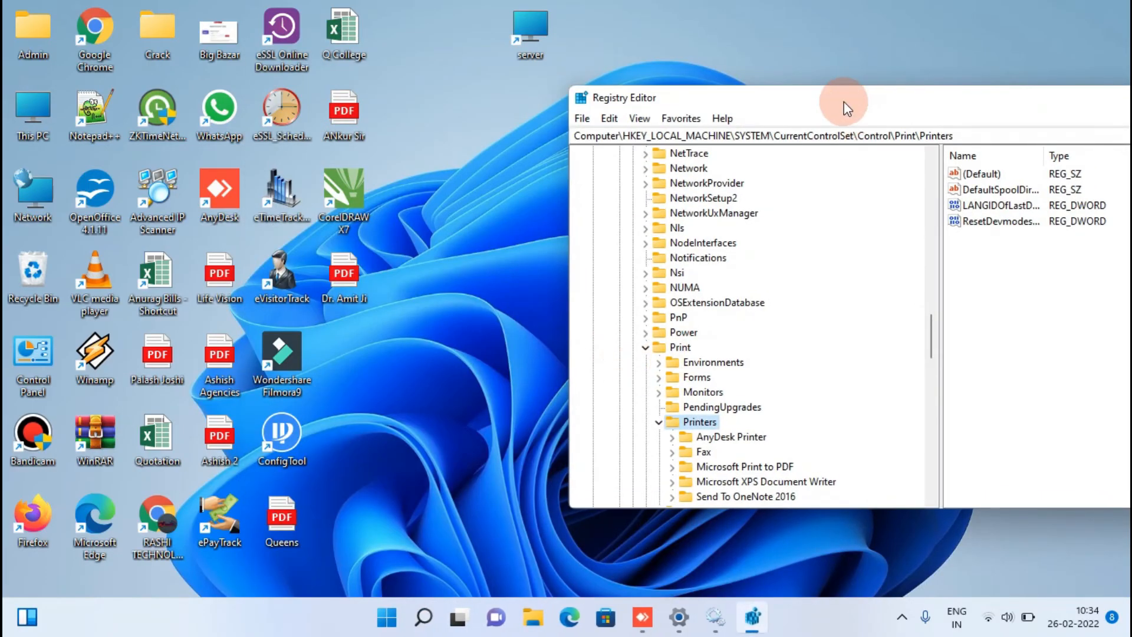
double_click(847, 108)
drag(275, 3, 509, 89)
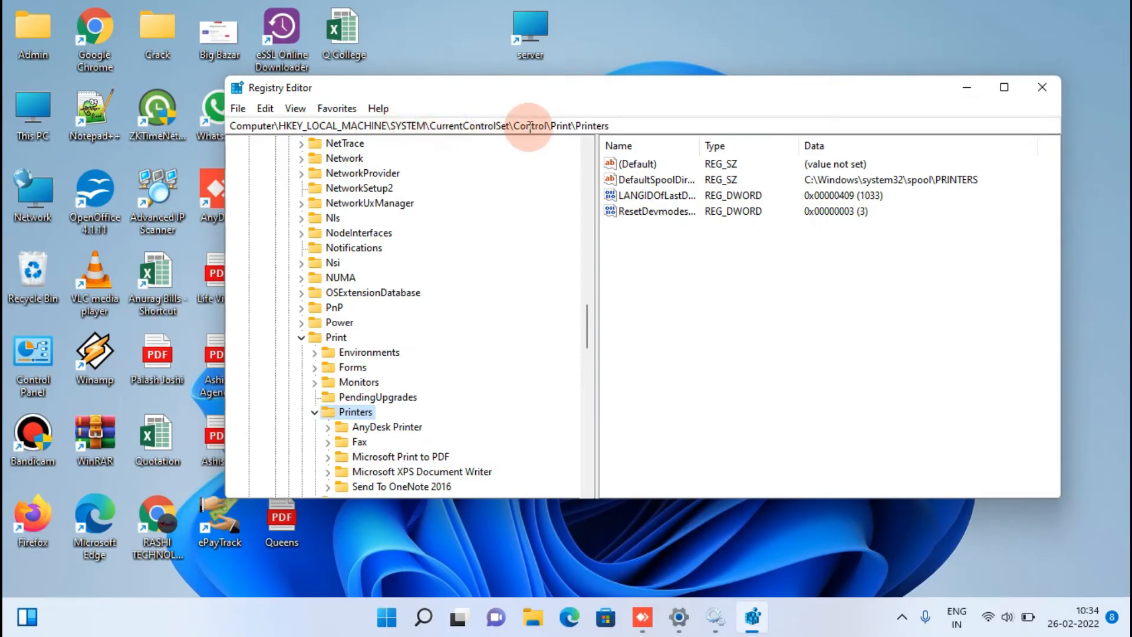
- Select the Print key under HKEY_LOCAL_MACHINE\SYSTEM\CurrentControlSet\Control and show its option for a new DWORD (32-bit) value
click(336, 338)
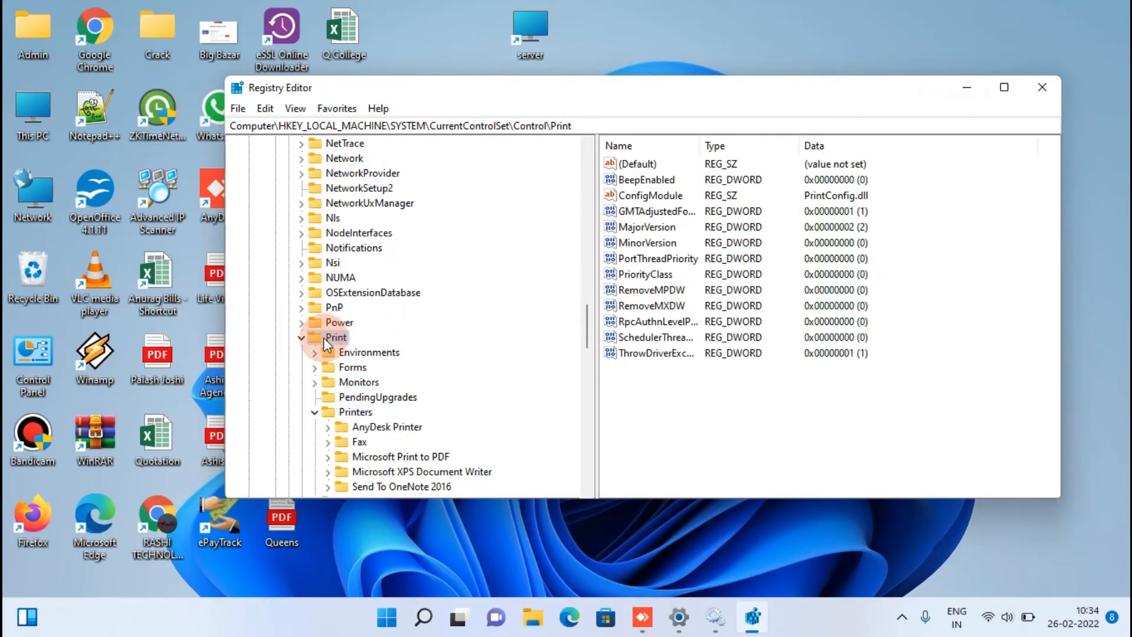
right_click(324, 336)
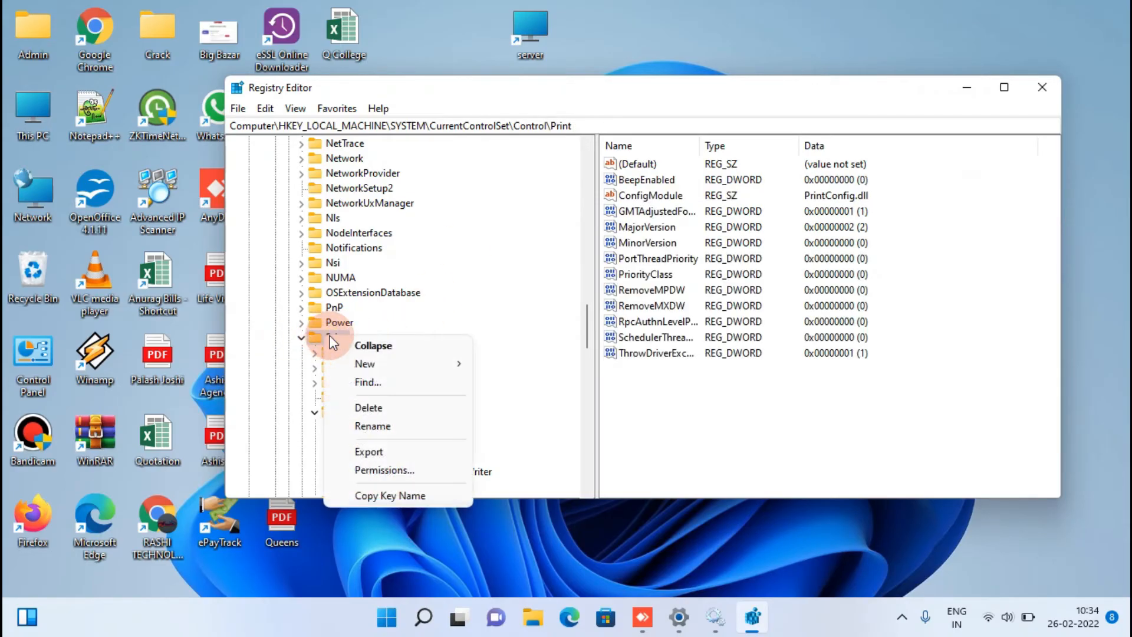
click(360, 365)
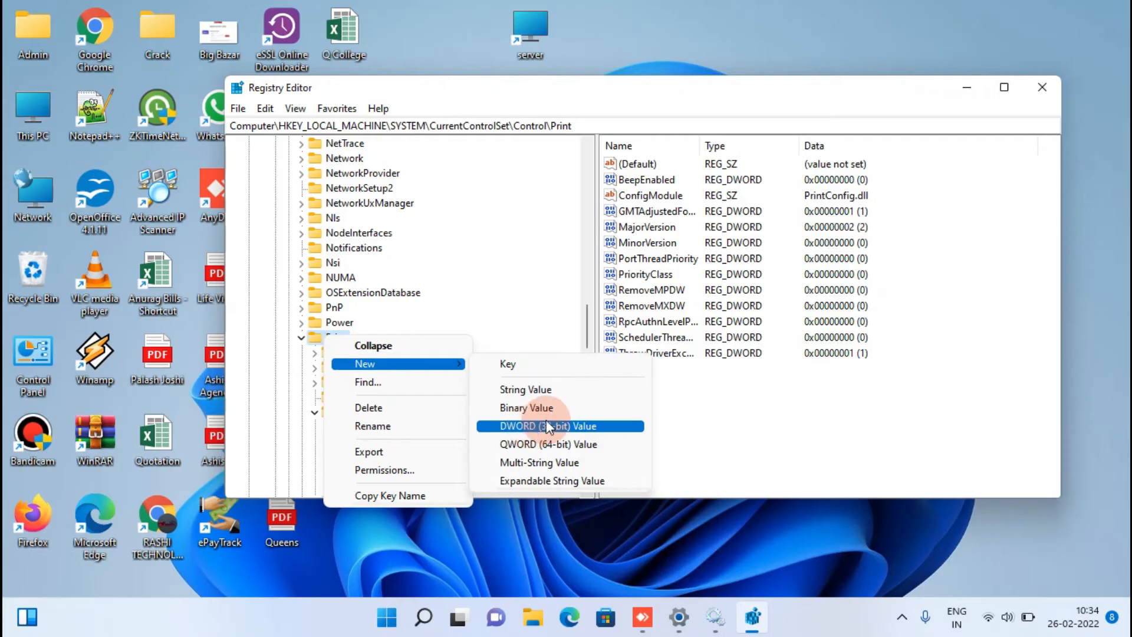
- Copy the name of the existing RpcAuthnLevelPrivacyEnabled value in the Print key without changing its data
click(651, 324)
right_click(656, 325)
click(668, 334)
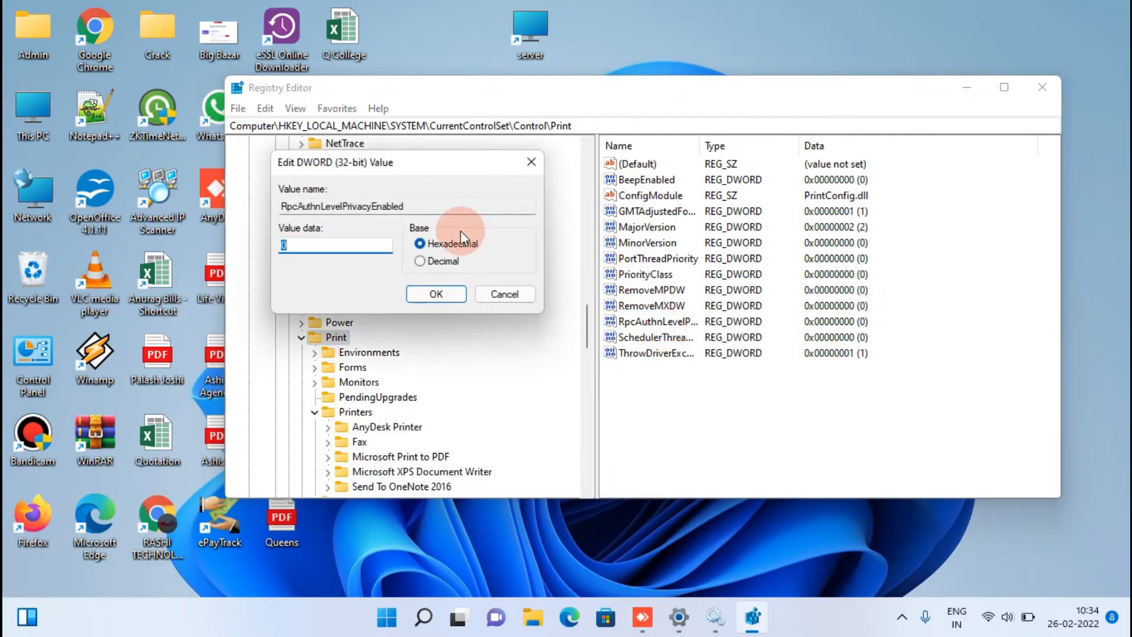
drag(420, 206, 243, 197)
double_click(324, 210)
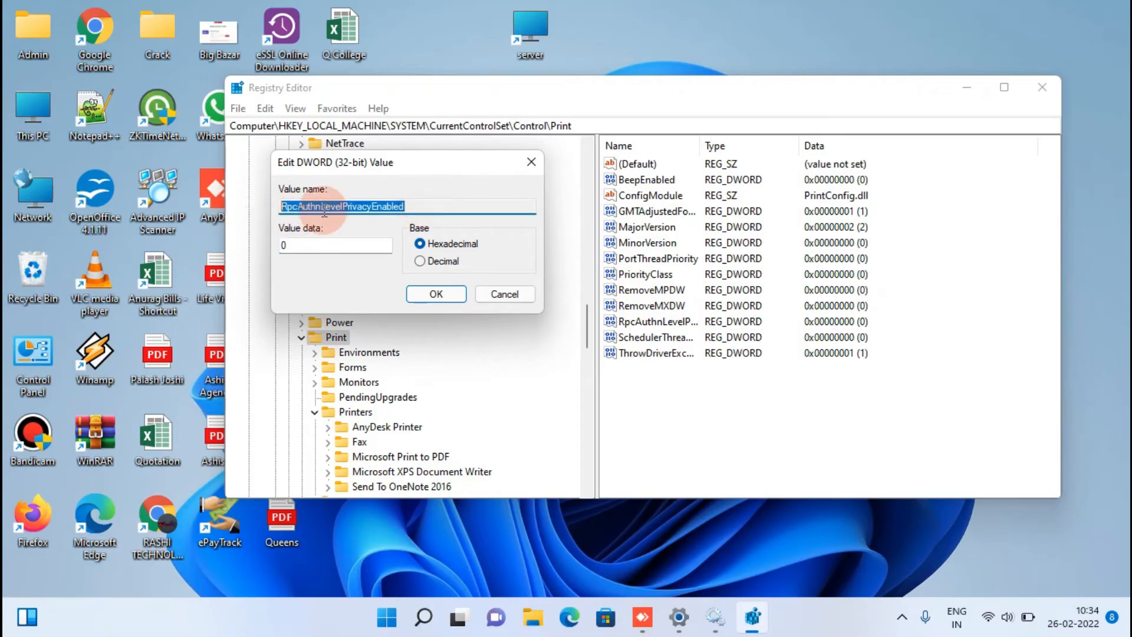
right_click(324, 210)
click(354, 246)
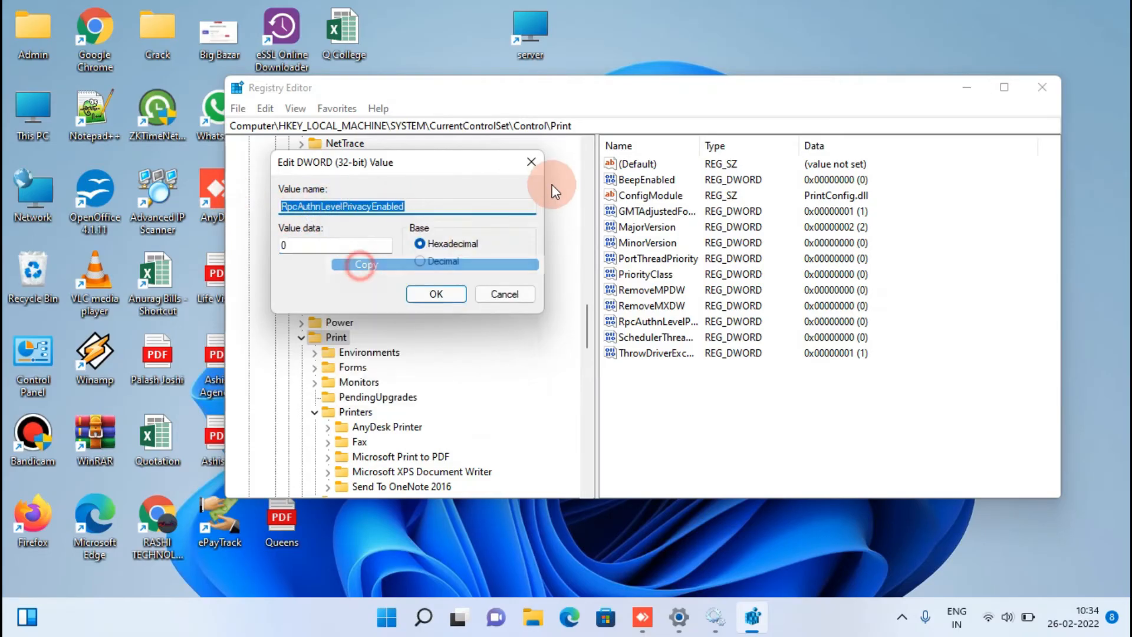
click(531, 162)
- Delete the existing RpcAuthnLevelPrivacyEnabled value from the Print key and confirm its removal
right_click(642, 321)
click(681, 375)
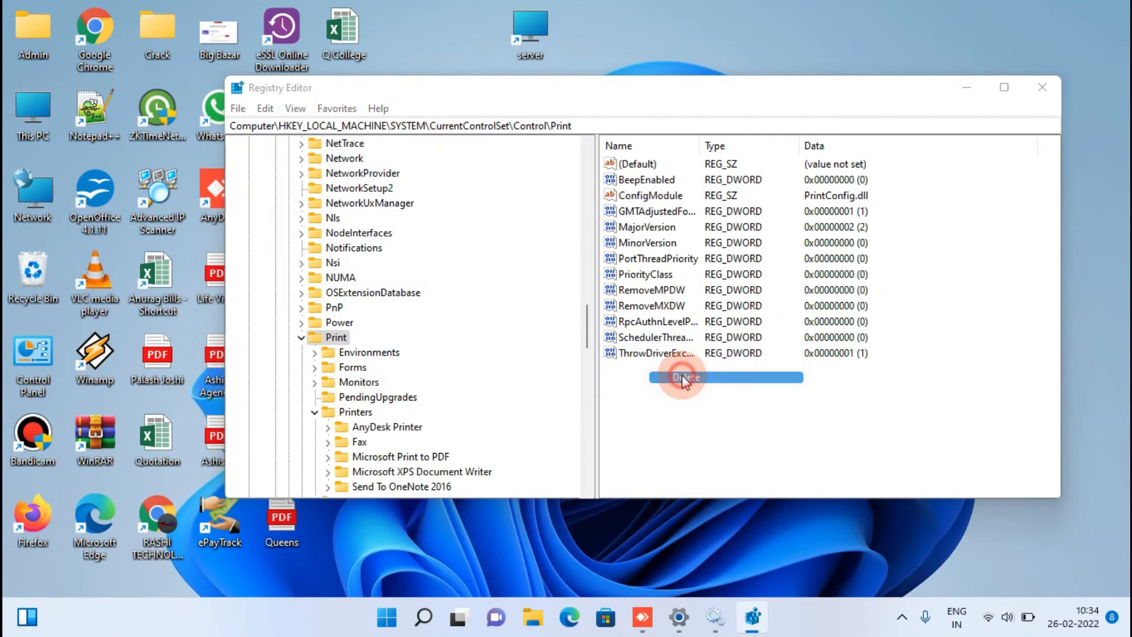
click(694, 307)
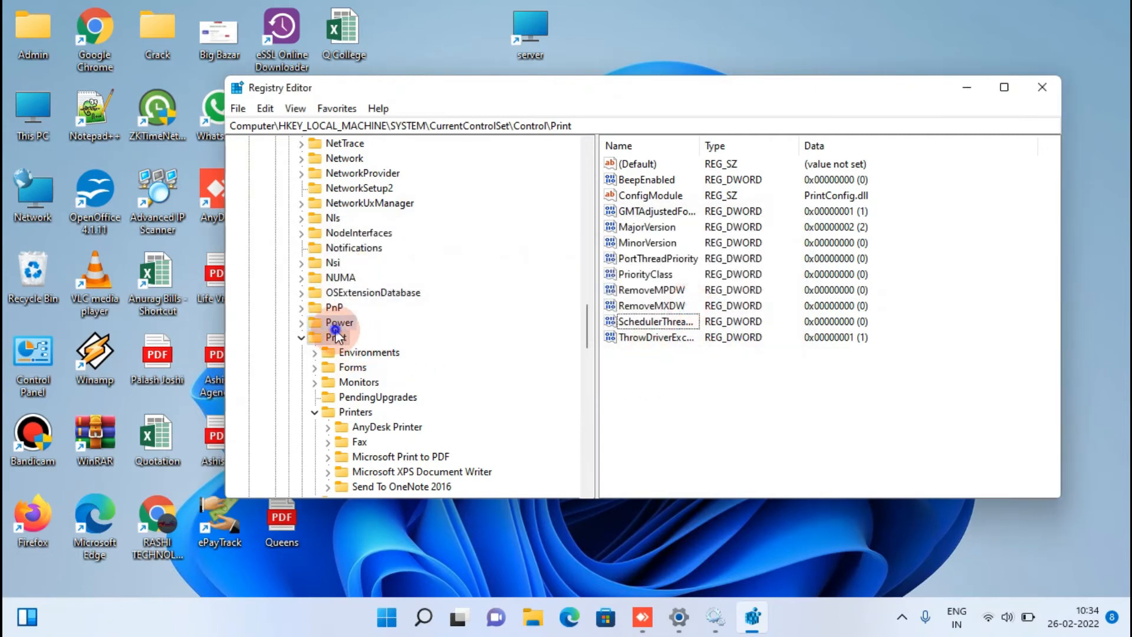
- Create a new DWORD (32-bit) value in the Print key and paste RpcAuthnLevelPrivacyEnabled as its name
right_click(333, 325)
right_click(324, 336)
mouse_move(366, 365)
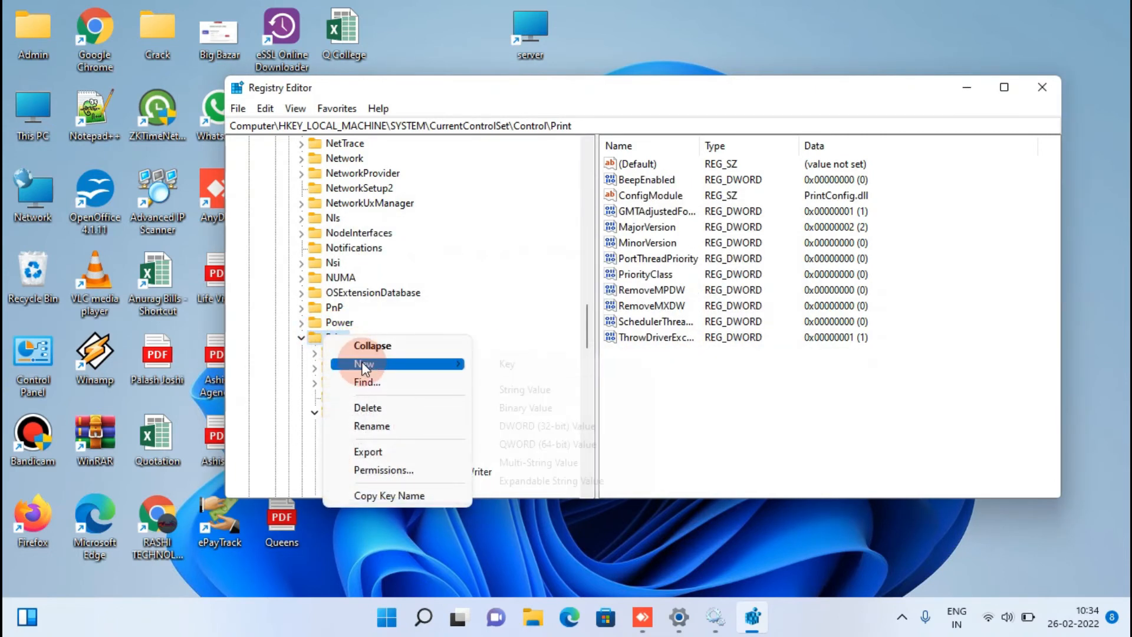
click(548, 426)
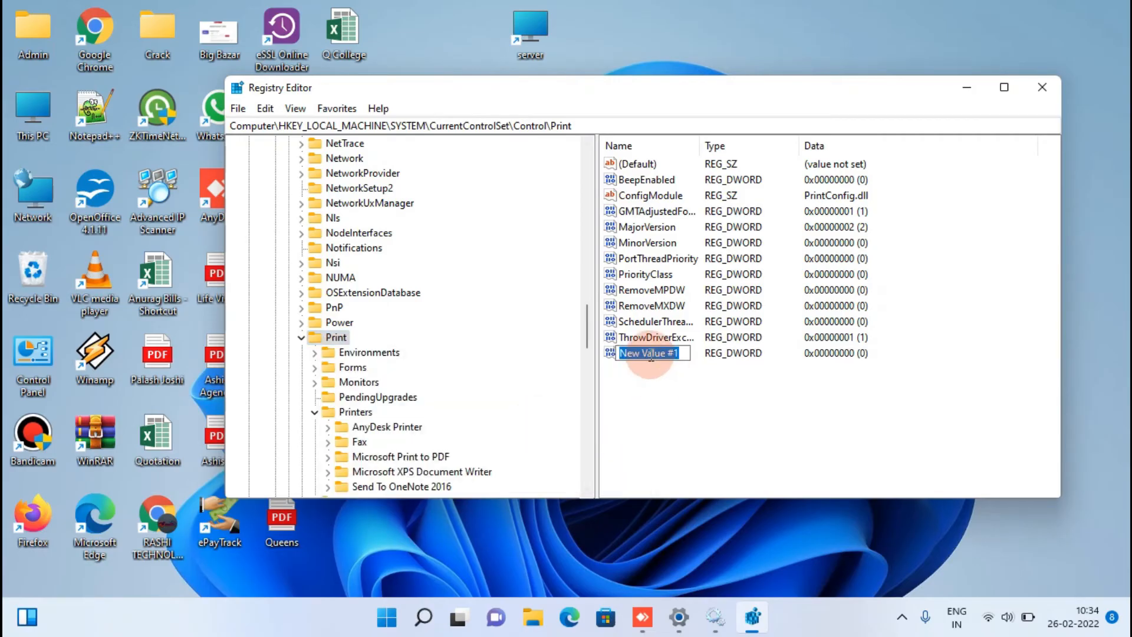
right_click(651, 354)
click(691, 426)
click(690, 404)
- Confirm the new RpcAuthnLevelPrivacyEnabled value with hexadecimal data 0 and close Registry Editor
double_click(666, 352)
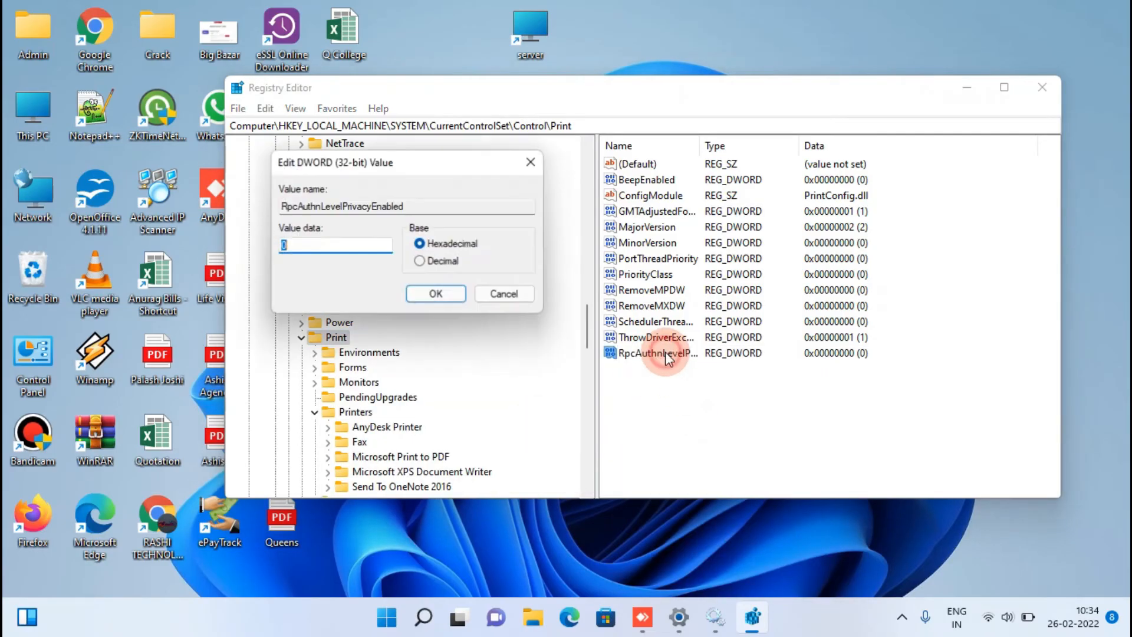
click(312, 245)
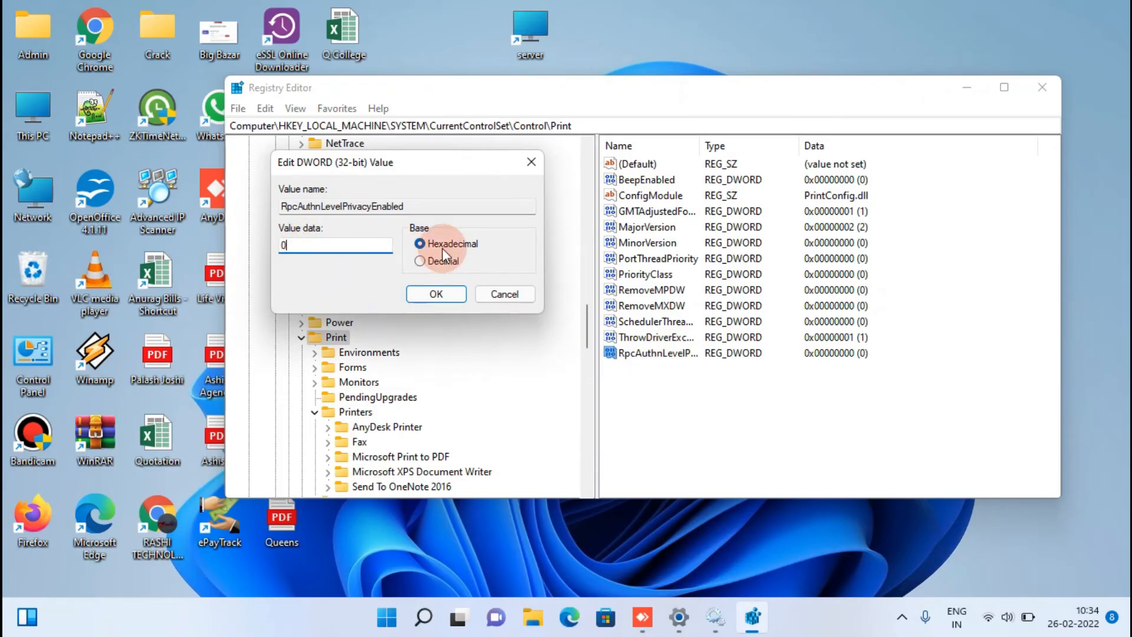
click(437, 293)
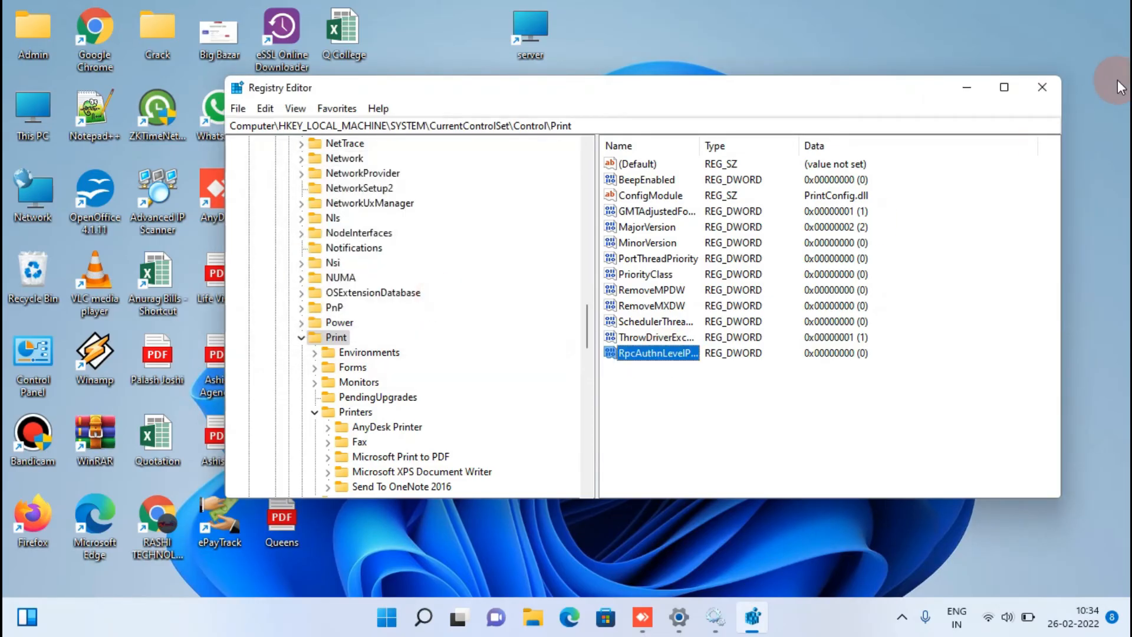
click(1042, 87)
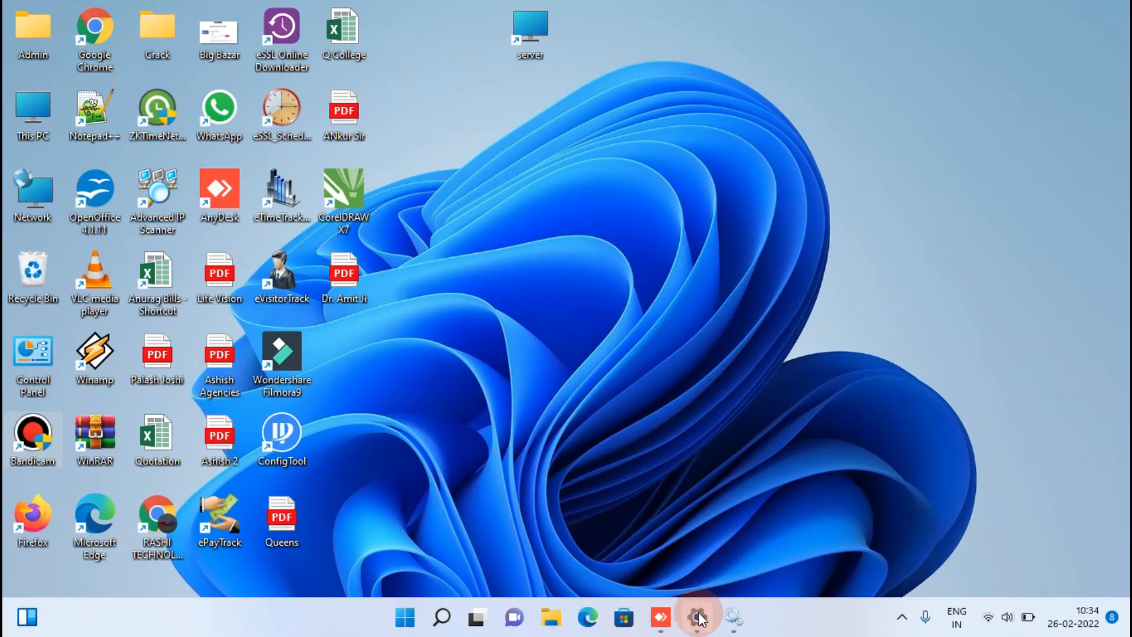
- Check the list of installed printers on the Printers & scanners page in Settings
click(696, 616)
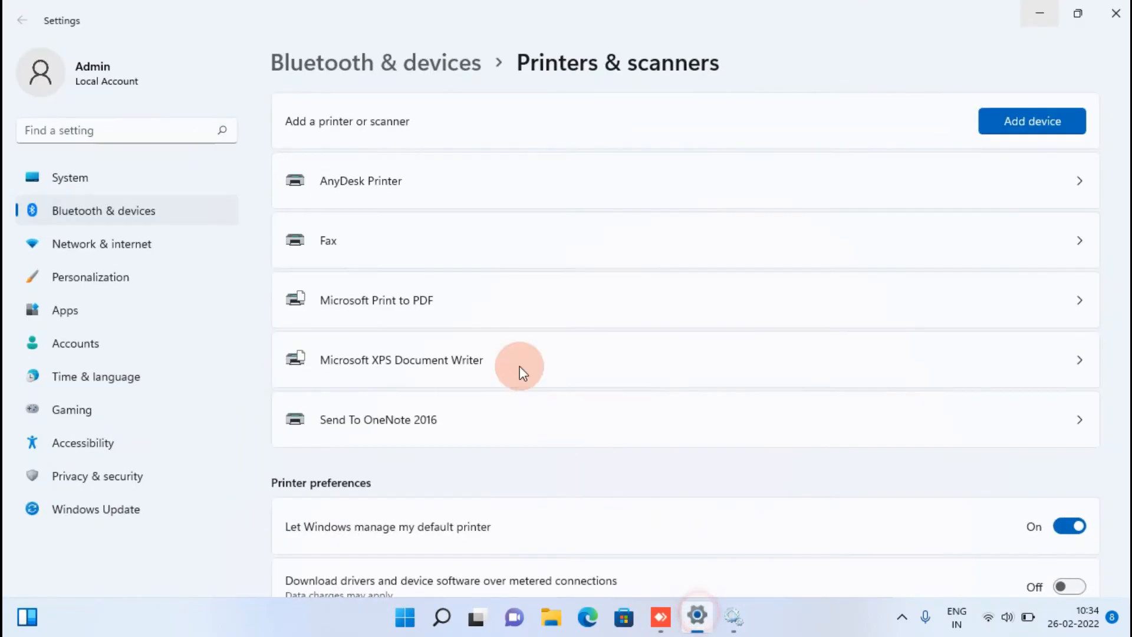
click(1038, 17)
click(697, 618)
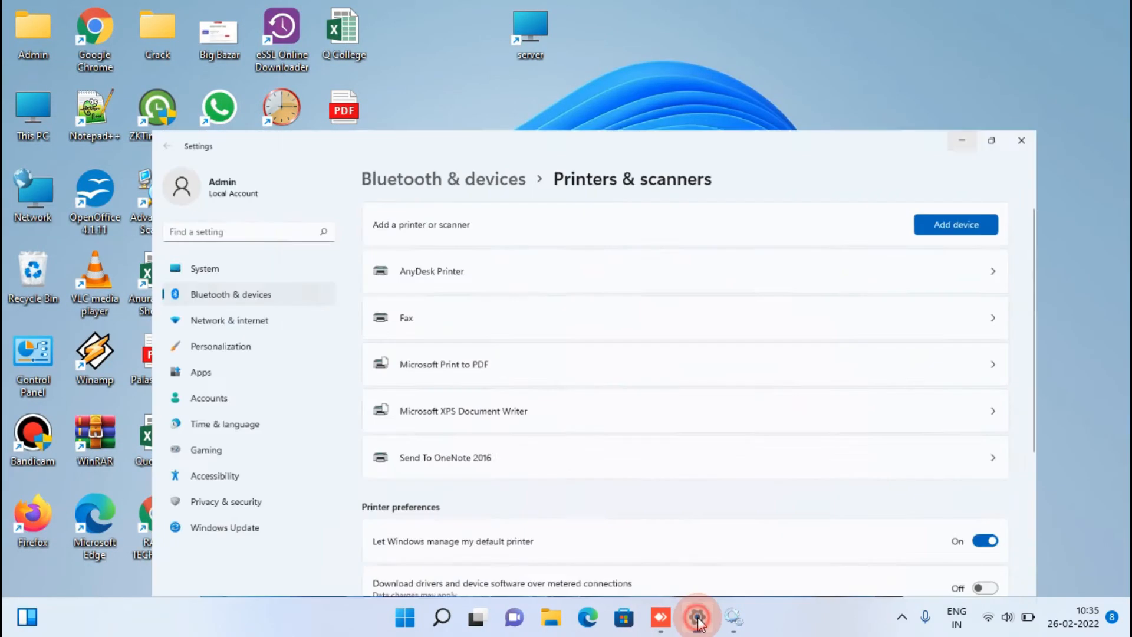
- Search Windows for the Services app and open it
click(403, 620)
click(403, 620)
key(super+s)
text(ser)
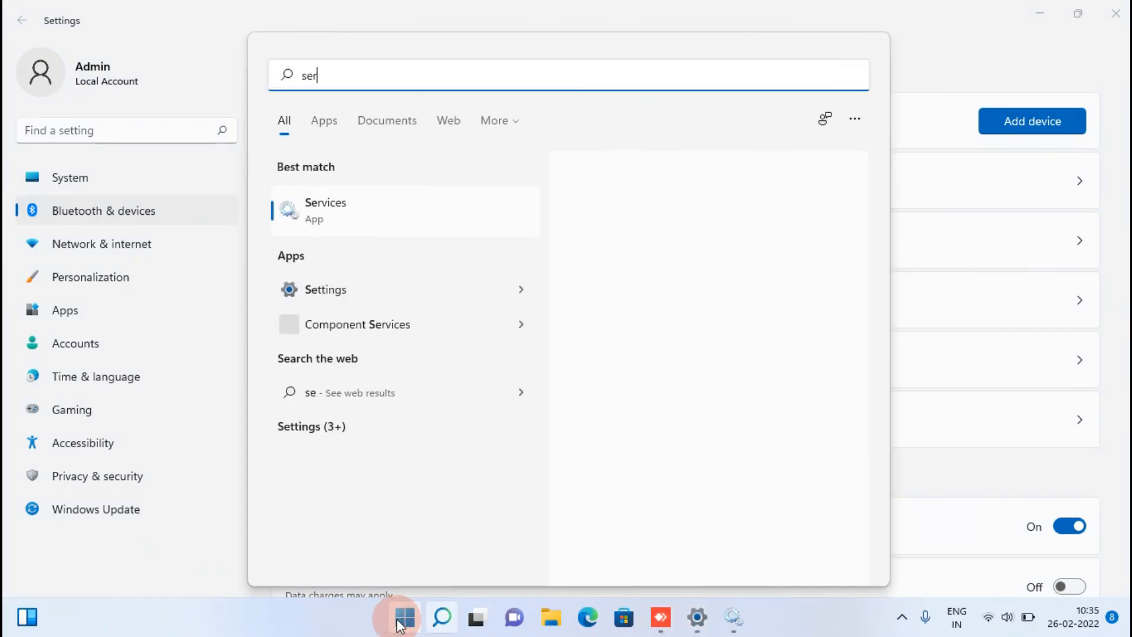
click(410, 212)
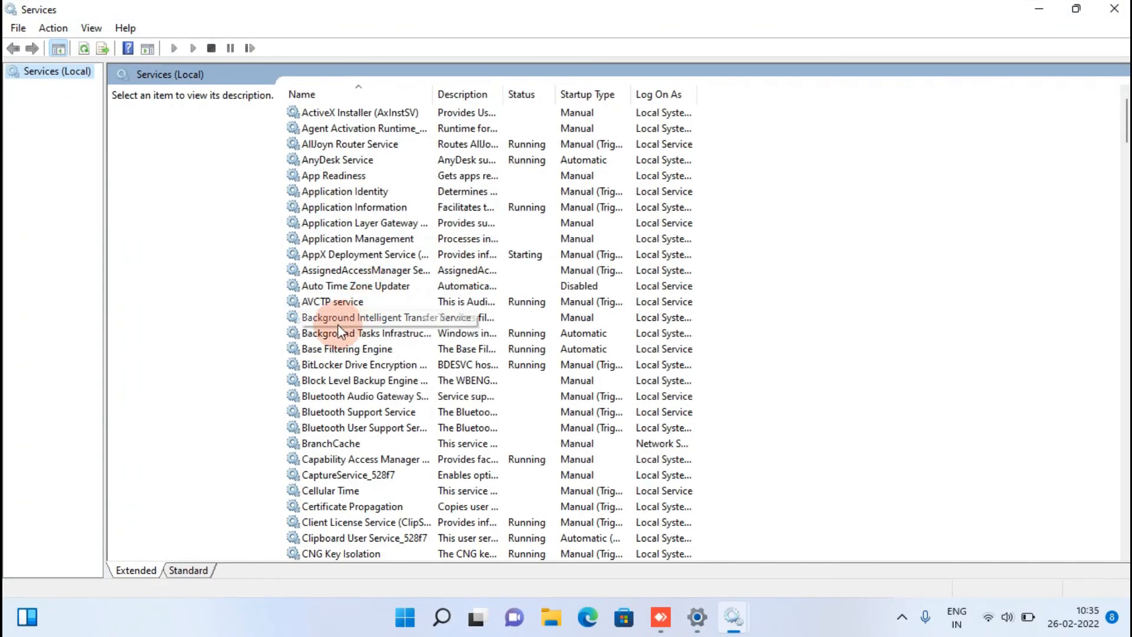
- Find the Print Spooler service in the list and start it
click(339, 321)
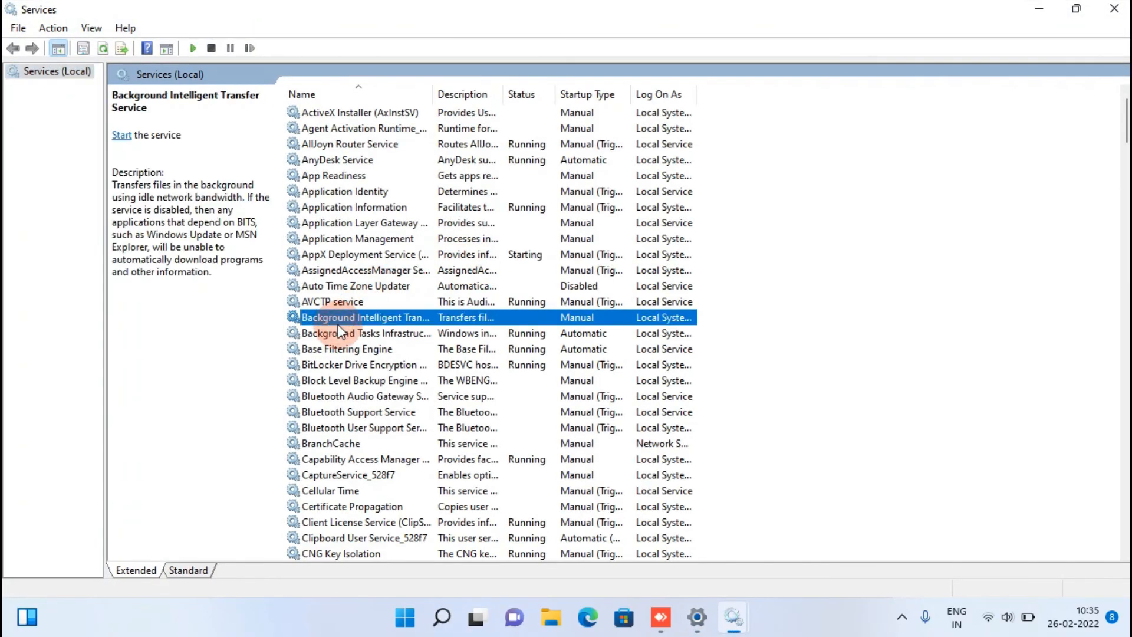
key(p)
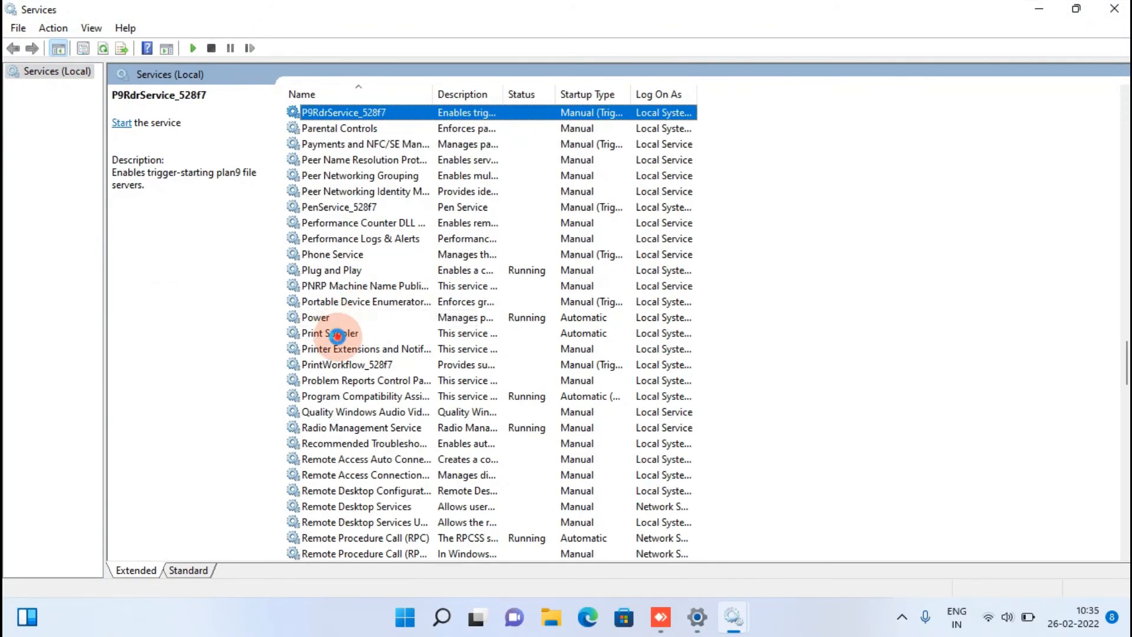
click(338, 331)
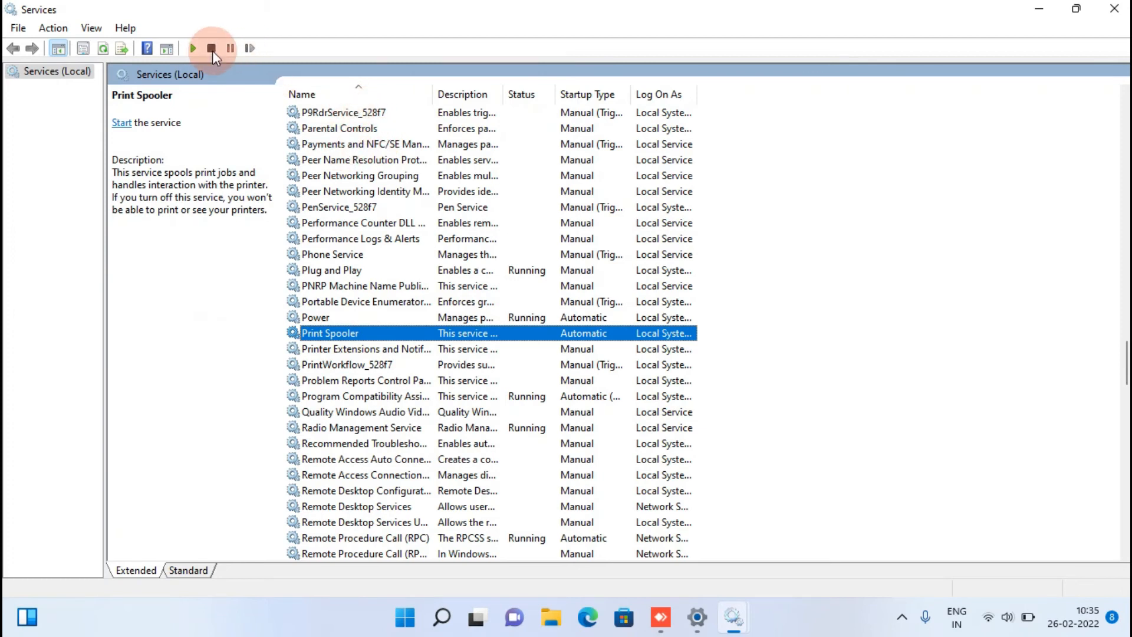
right_click(335, 334)
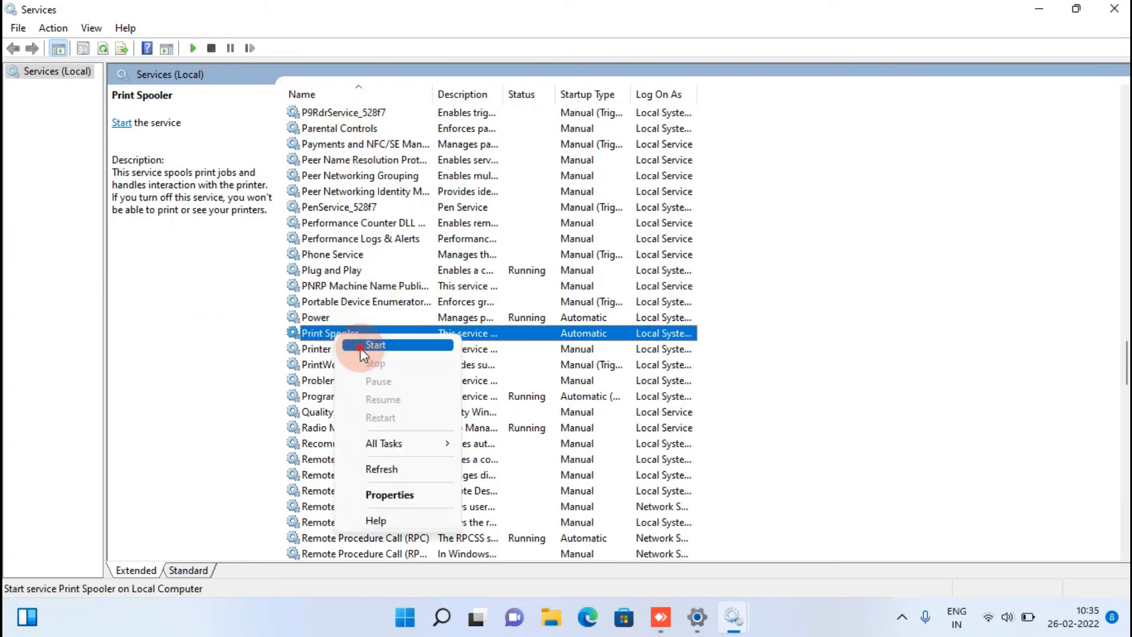
click(362, 348)
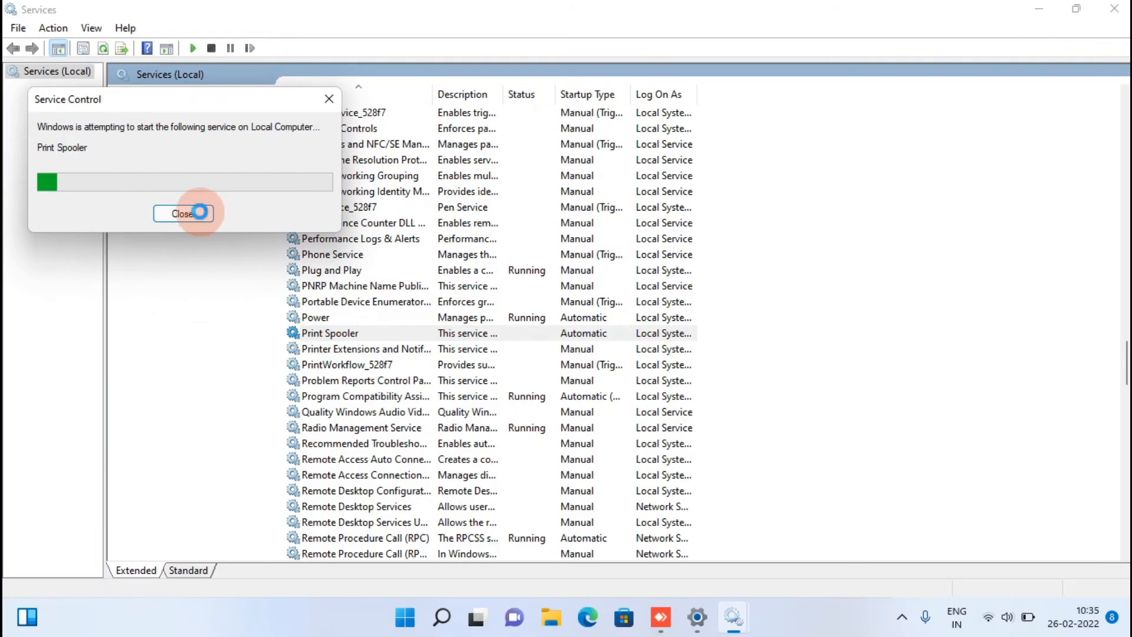
- Stop the Print Spooler service again and close this Services window
right_click(347, 335)
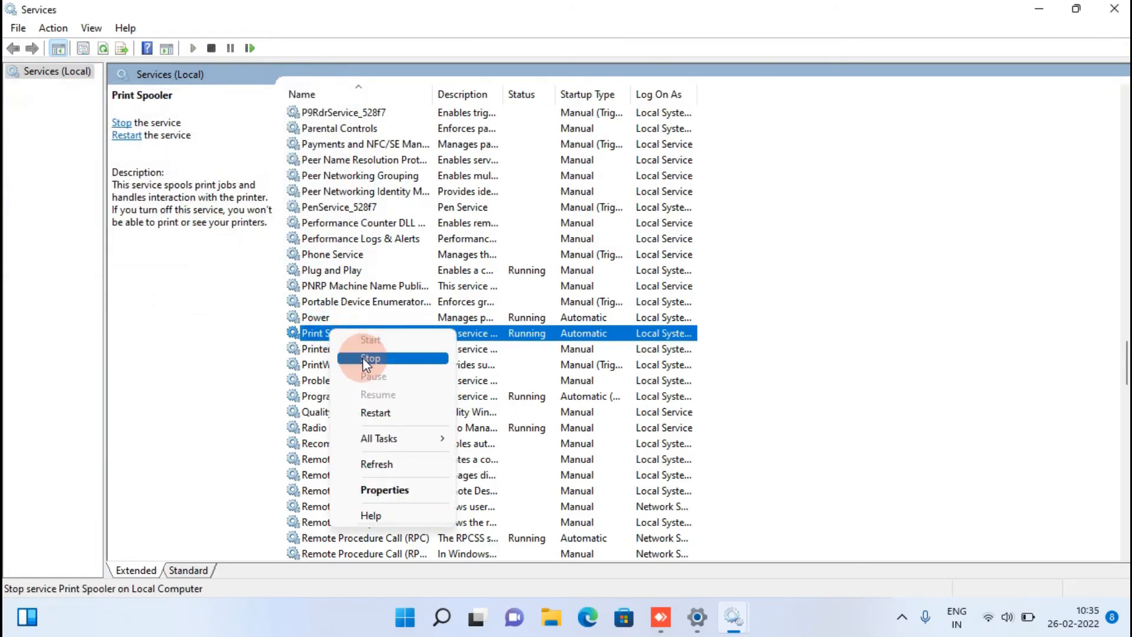
click(363, 358)
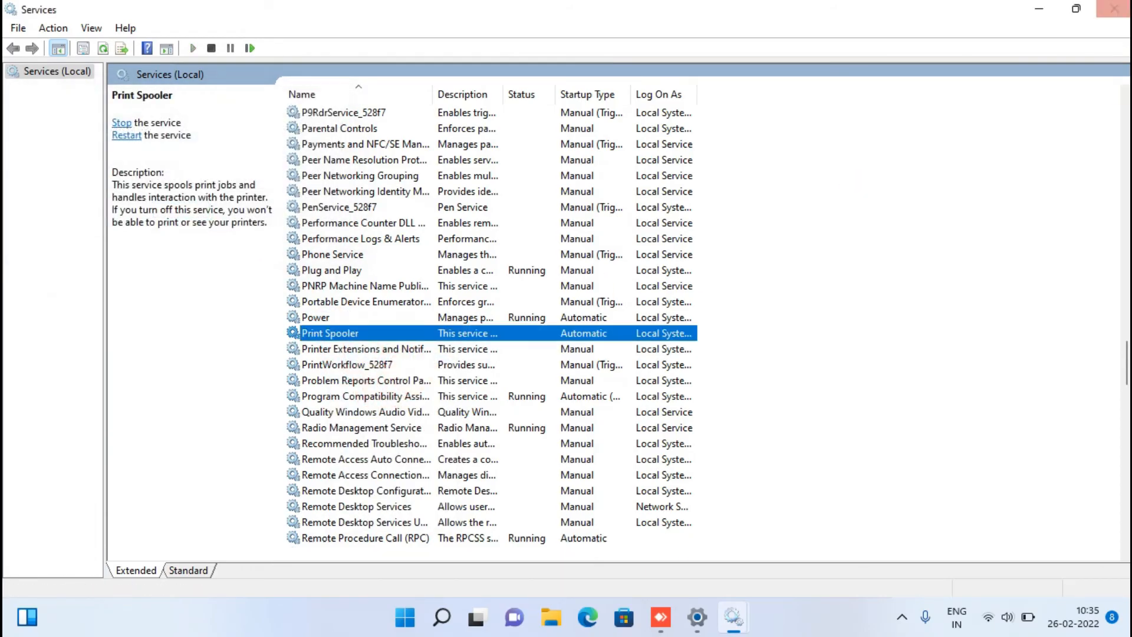
click(1116, 8)
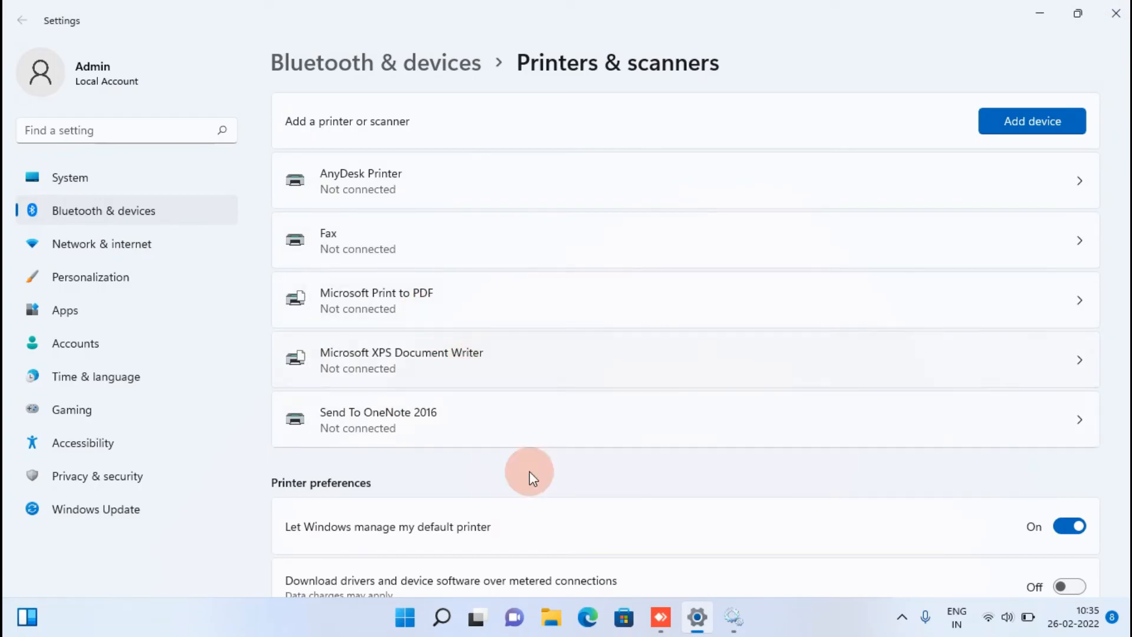
- Close the remaining Services window and Settings, and restart the computer
click(734, 618)
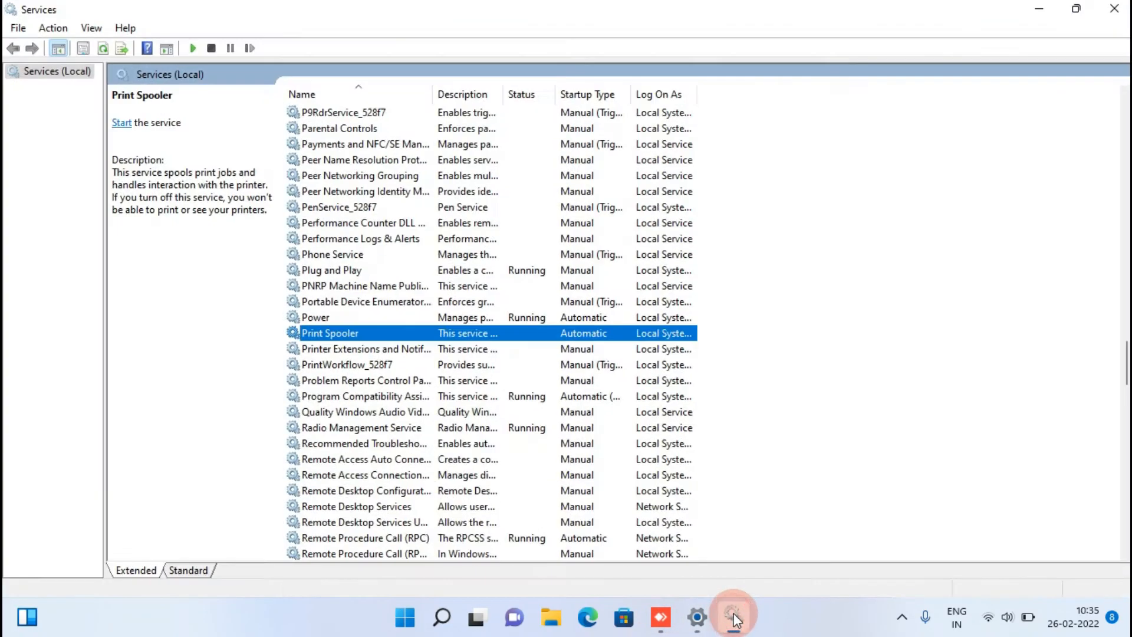
click(1117, 7)
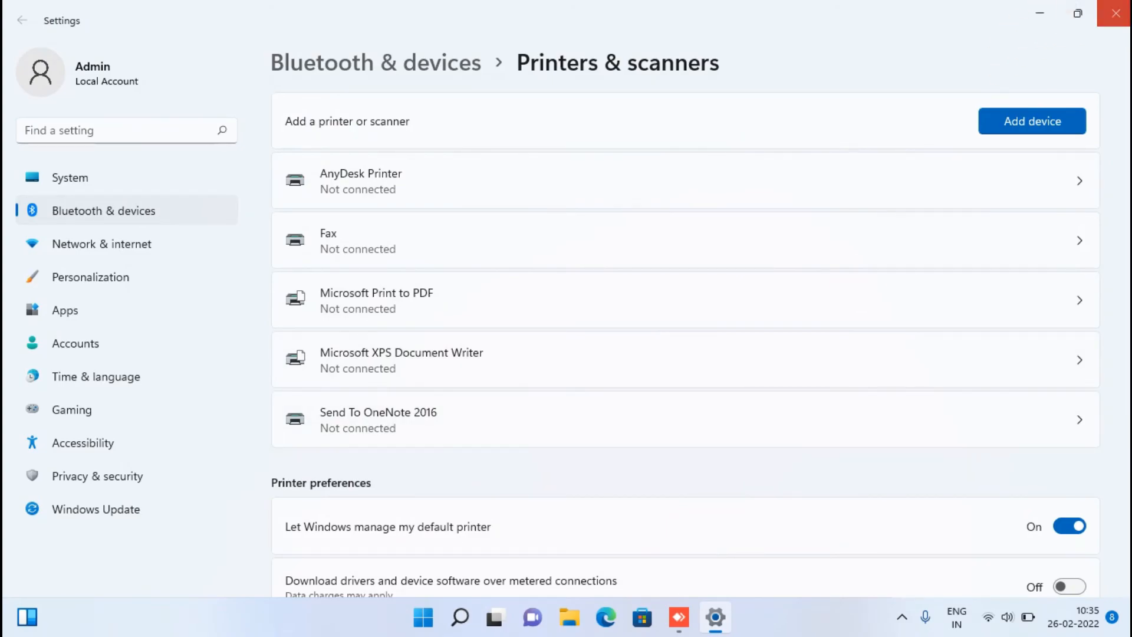
click(1117, 13)
click(430, 617)
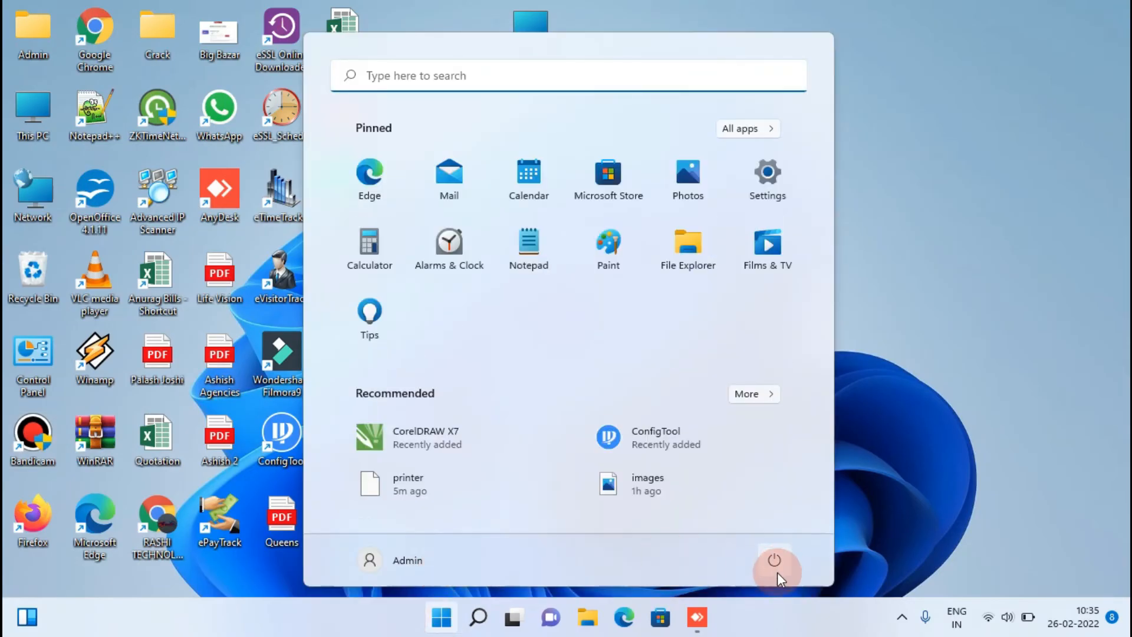
click(777, 559)
click(776, 525)
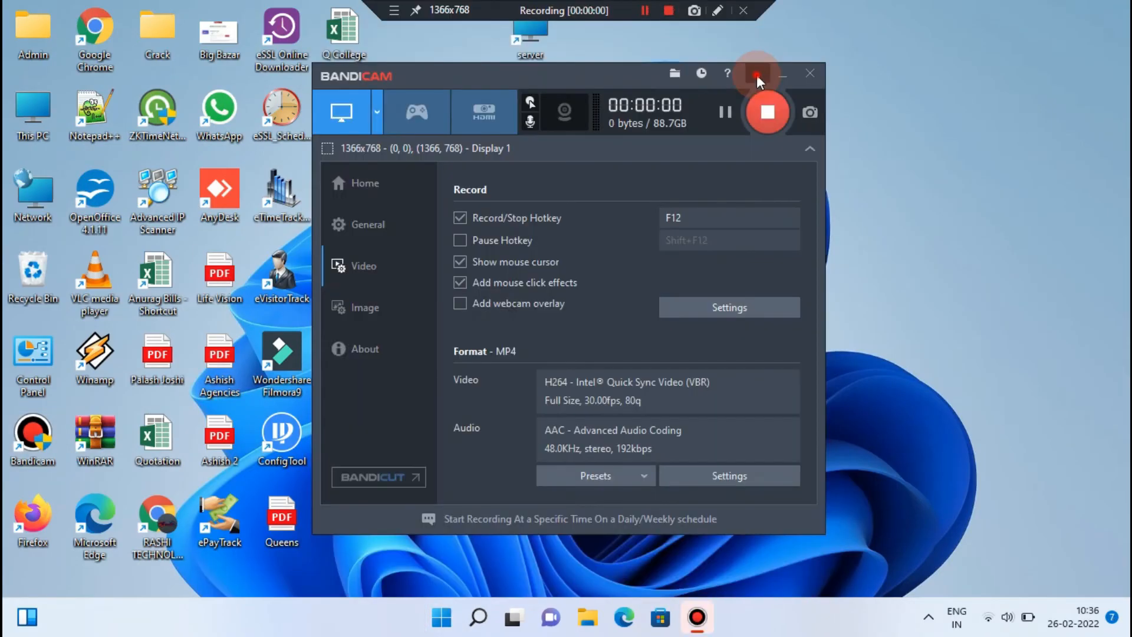
- Browse in File Explorer to the WINX64\SETUP folder inside the nested L3110_x64_26201JAUsHomeExportAsiaML folders on drive E:
click(757, 76)
click(35, 110)
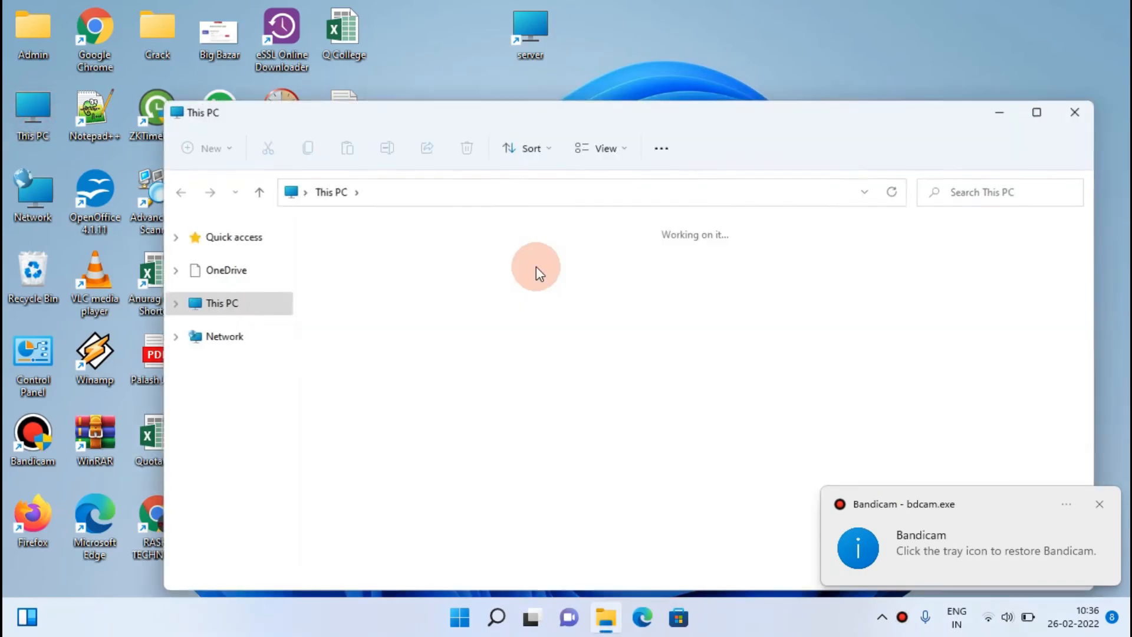
double_click(588, 381)
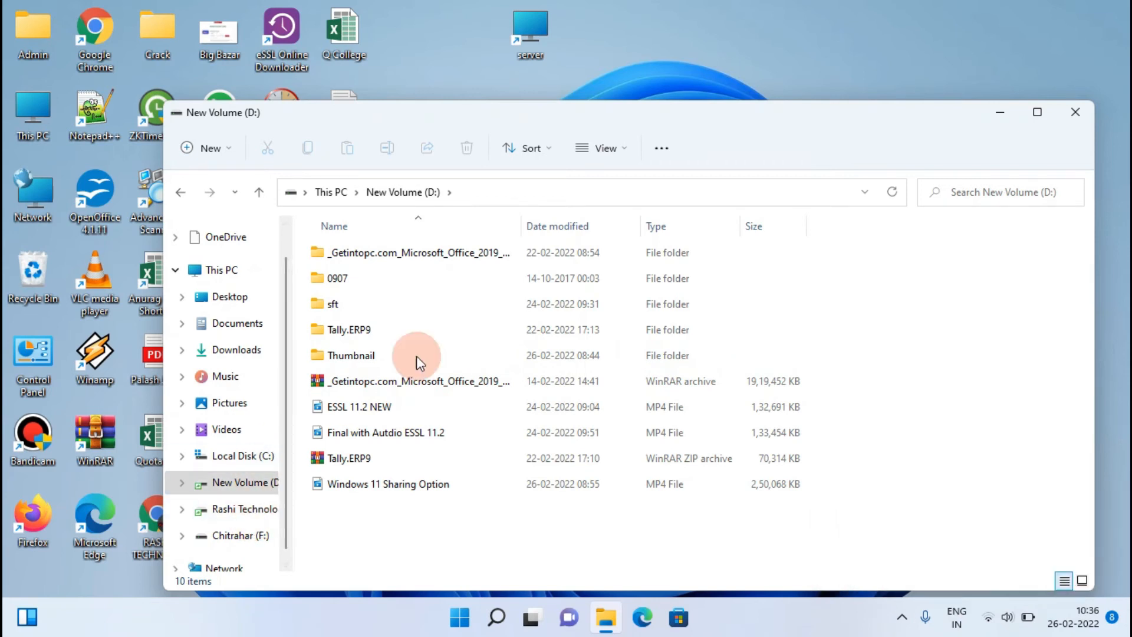
click(221, 511)
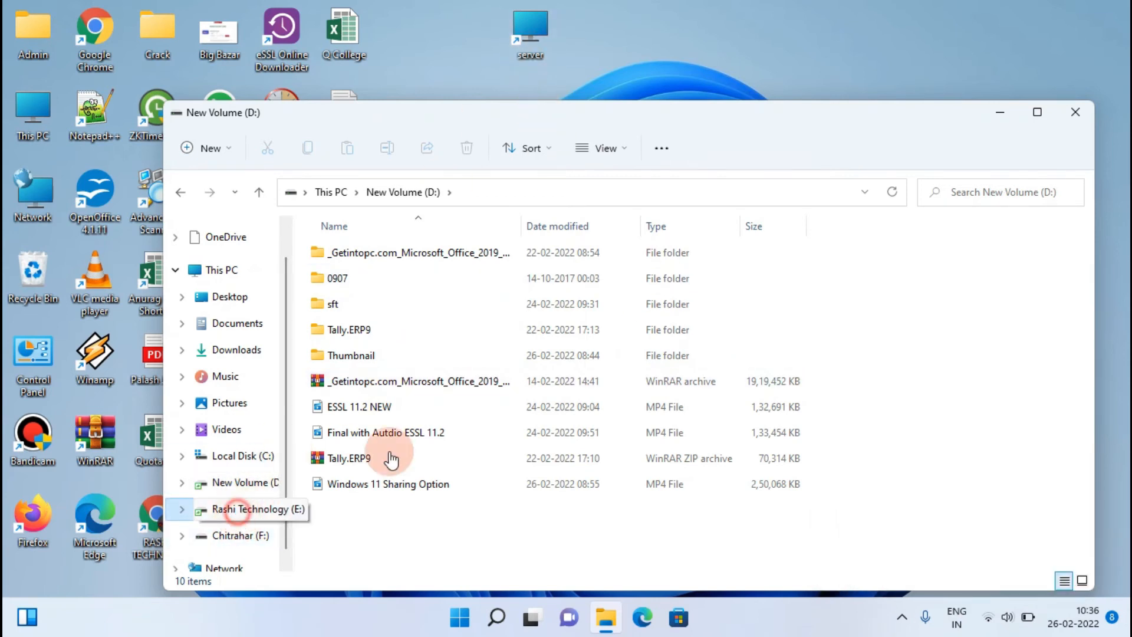
scroll(431, 377, down, 3)
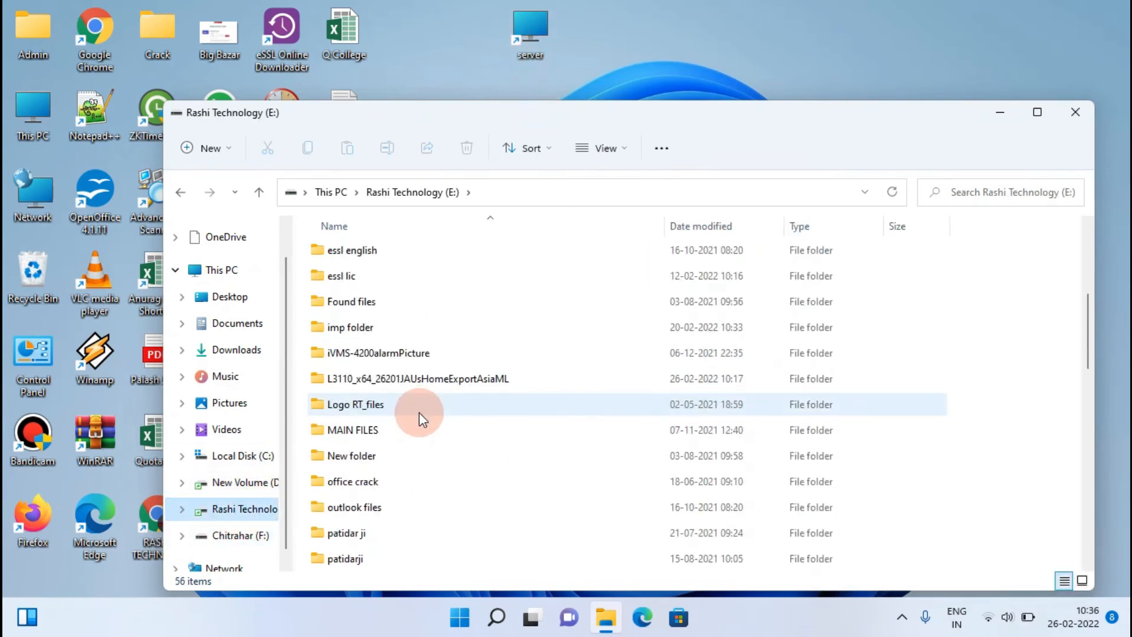
double_click(420, 380)
double_click(361, 252)
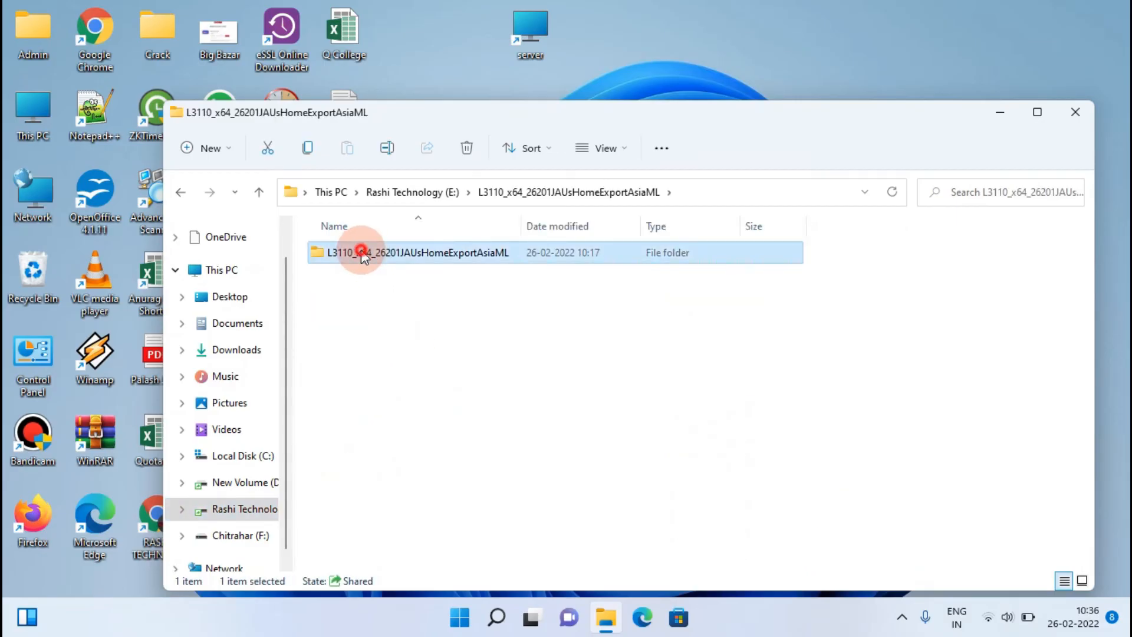
double_click(352, 256)
double_click(349, 251)
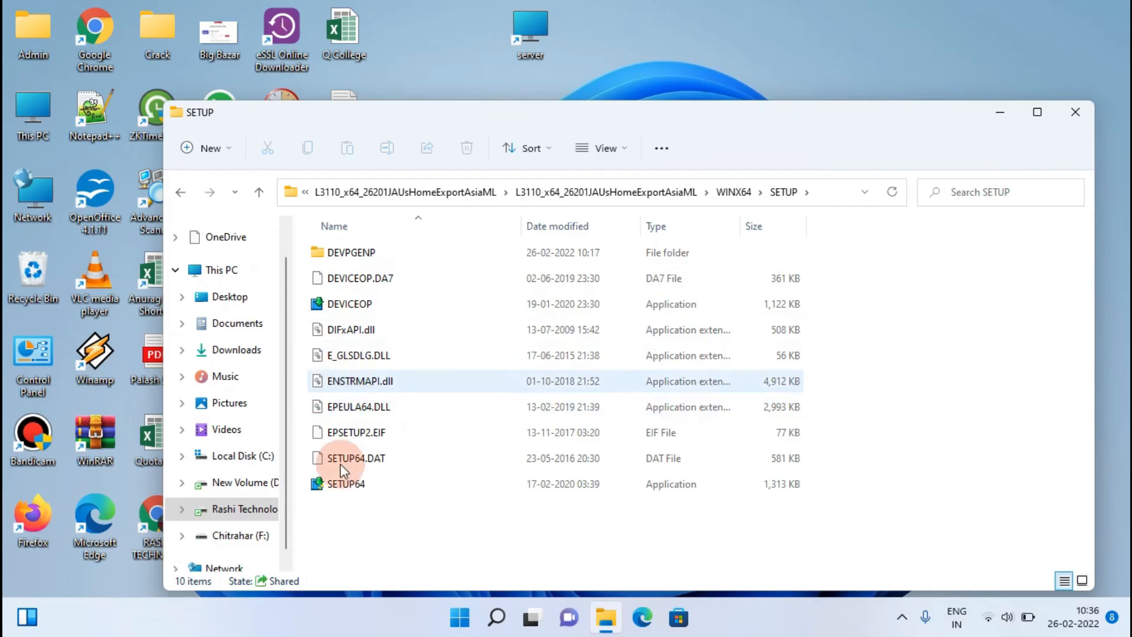
- Run SETUP64 to install the EPSON L3110 Series driver in English, complete the setup, and close the SETUP folder
double_click(342, 484)
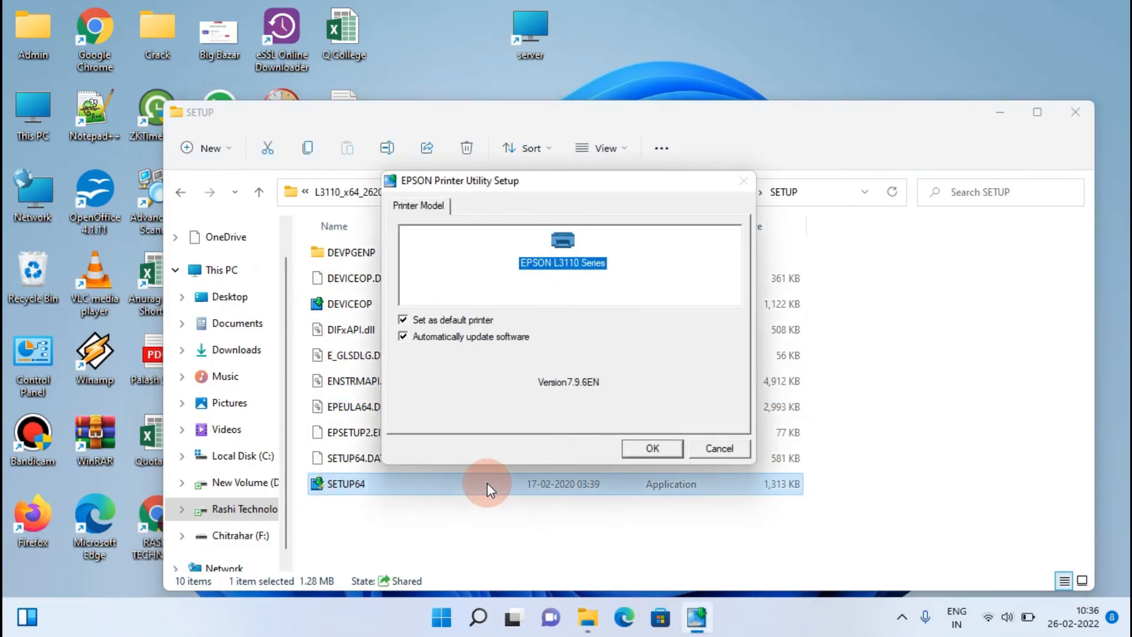
click(654, 449)
click(624, 381)
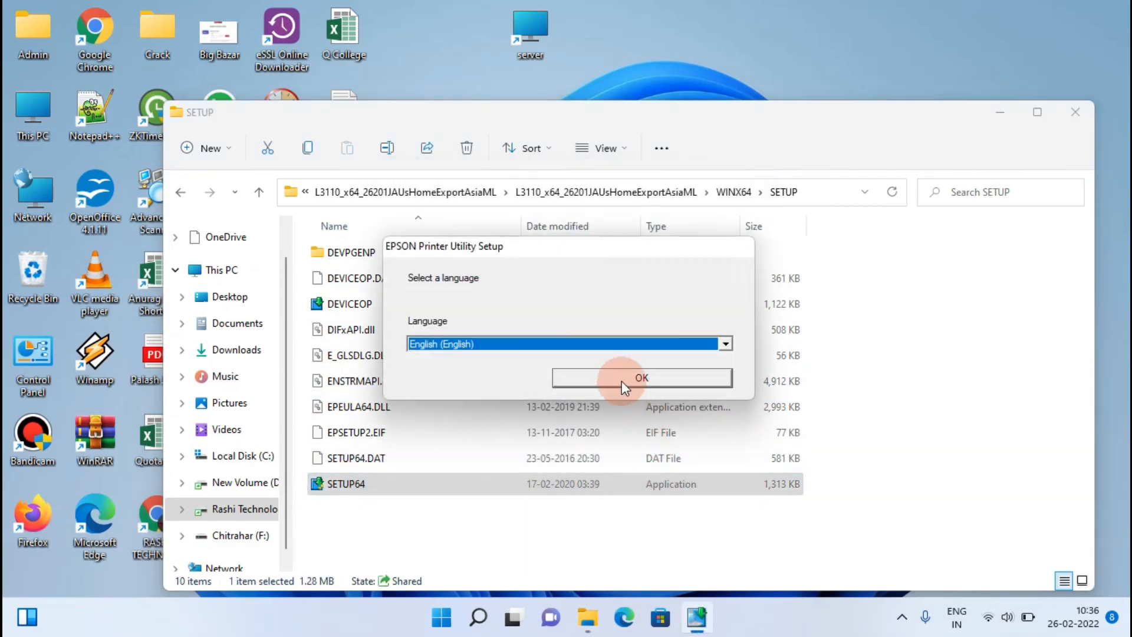
click(358, 401)
click(718, 458)
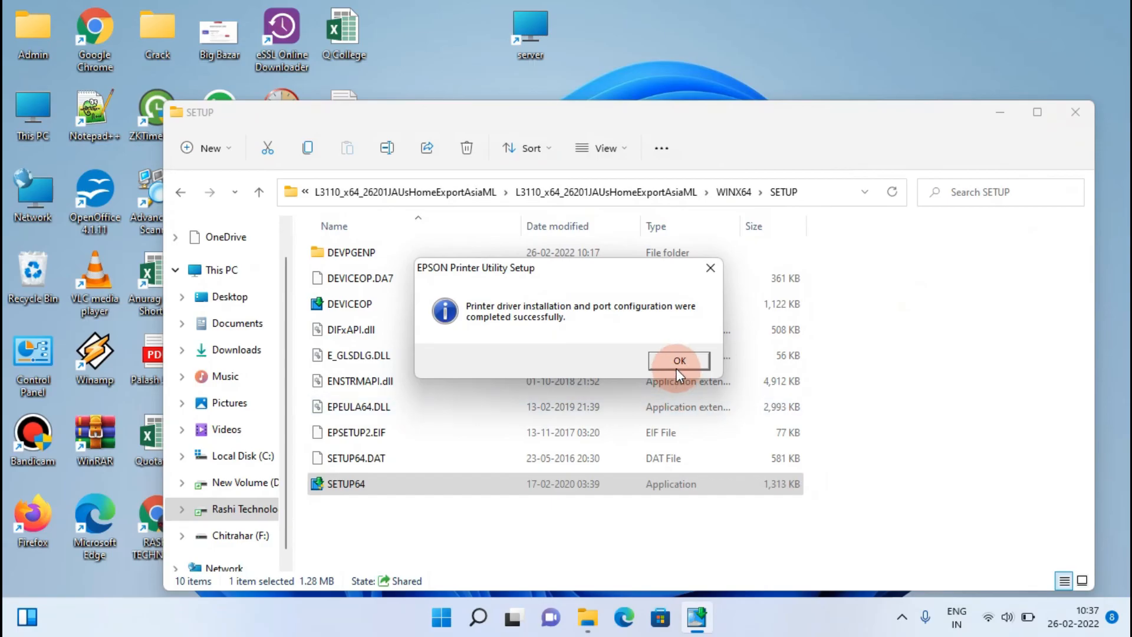
click(679, 361)
click(1074, 112)
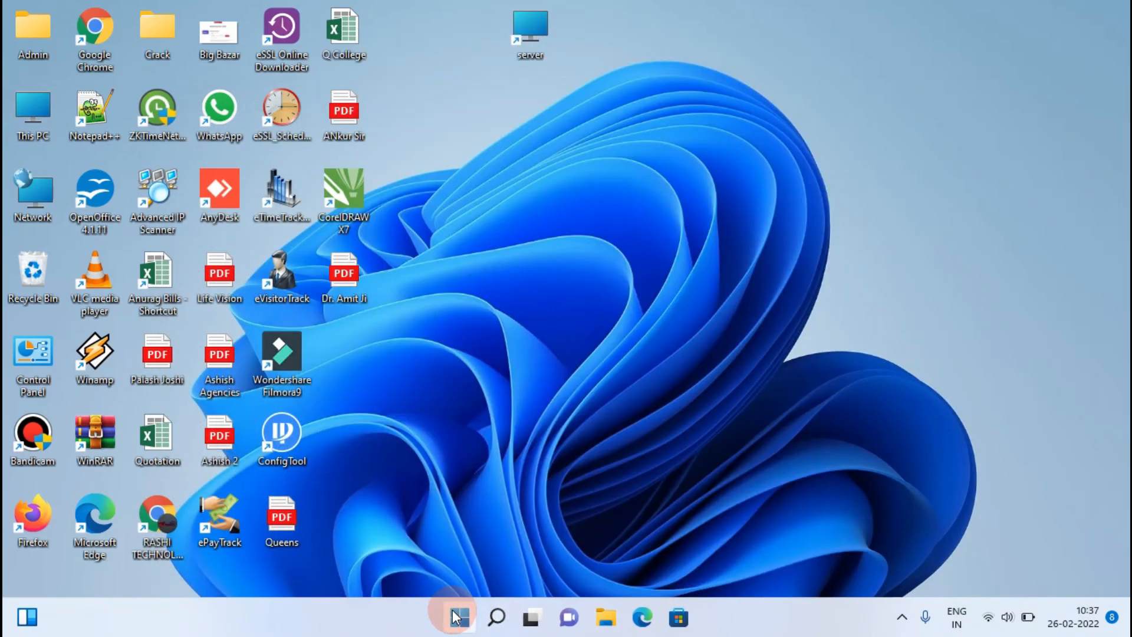
- Search for the Printers & scanners settings and open the printer properties of the EPSON L3110 Series
click(454, 613)
text(prin)
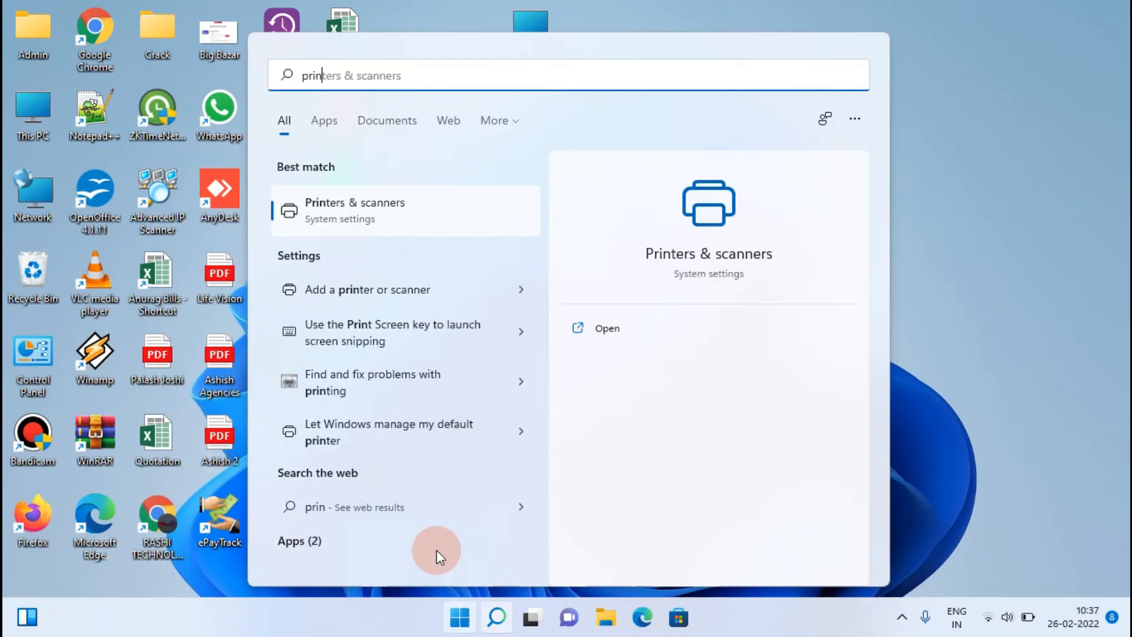
click(373, 219)
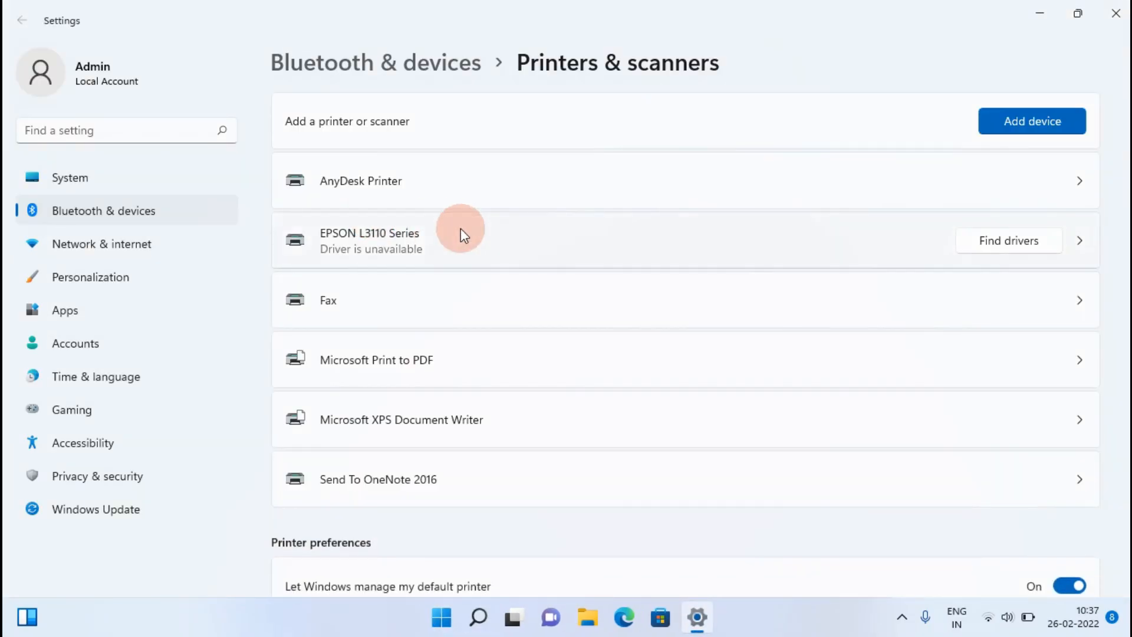
click(1081, 243)
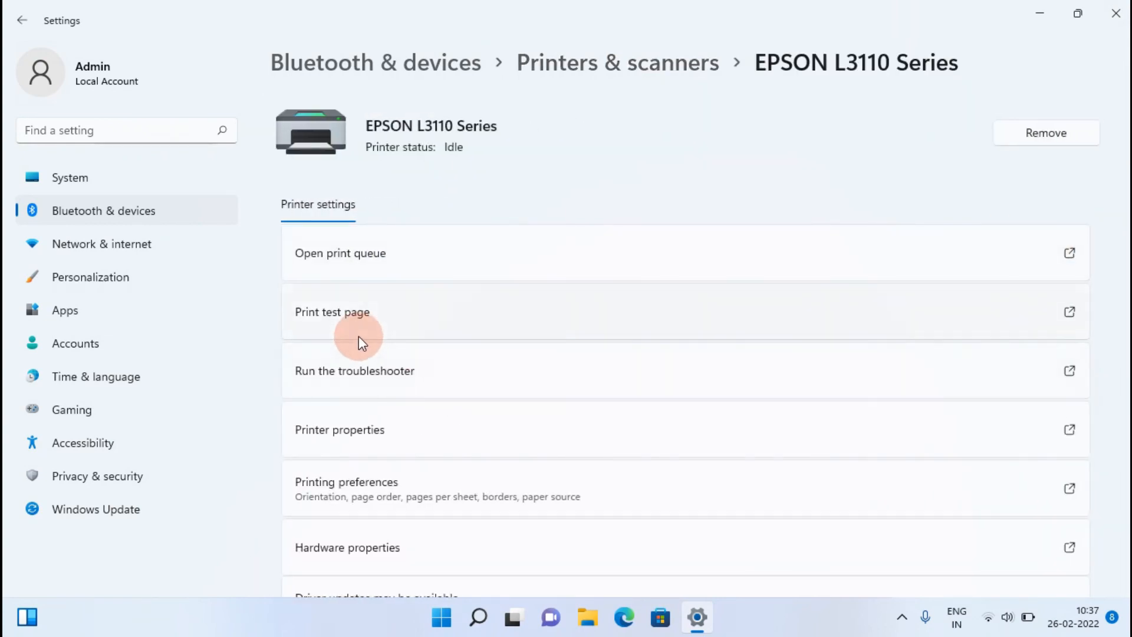
click(351, 426)
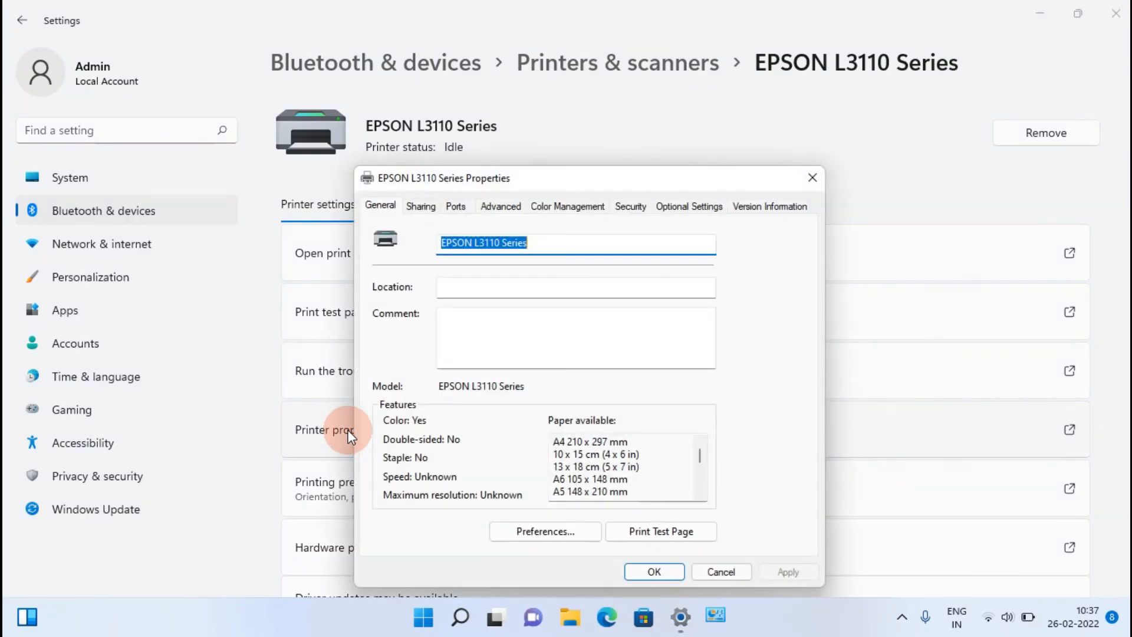
- Share the printer on the network with the share name EPSON L3110 Series and apply the change
click(421, 208)
click(393, 326)
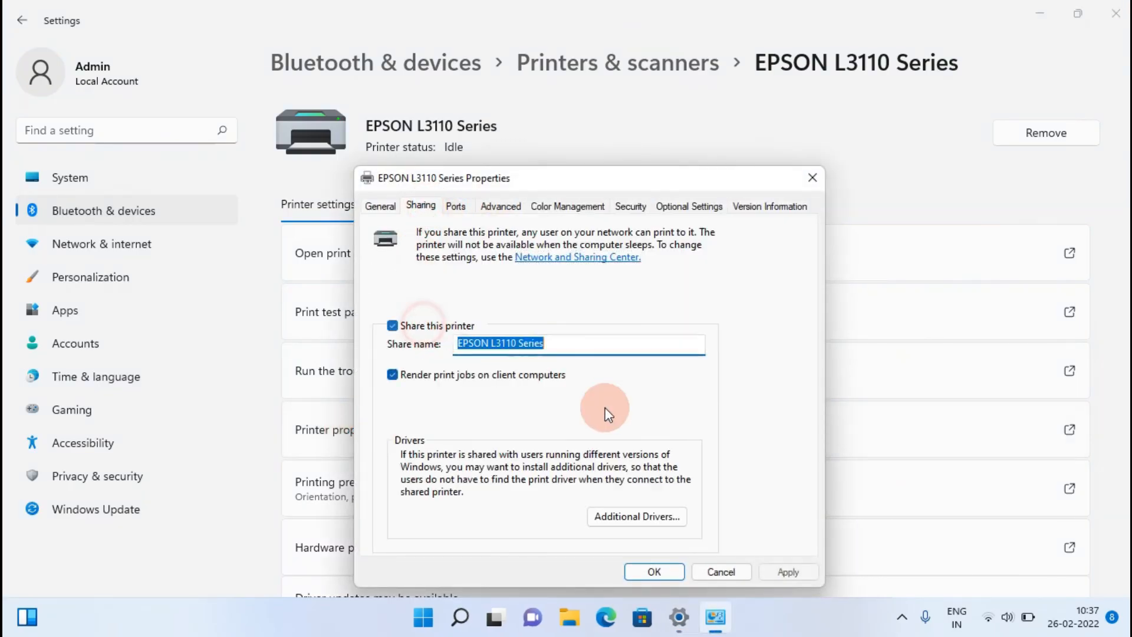
click(772, 569)
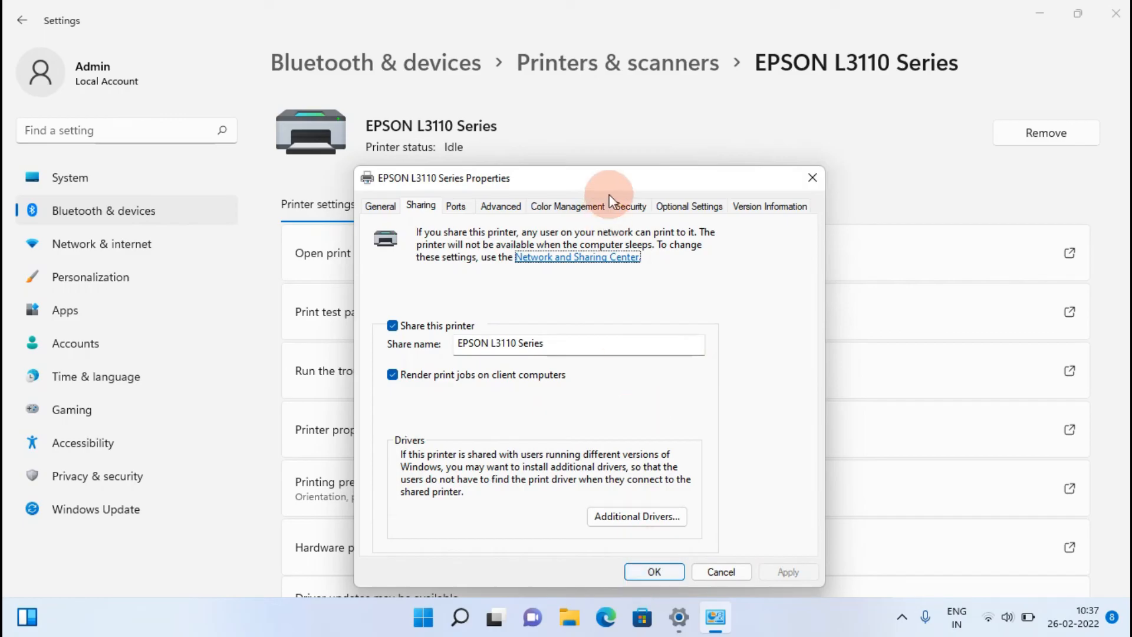
- Grant two additional permissions in the printer's security settings, apply them, and close the properties and Settings
click(628, 208)
click(722, 415)
click(723, 430)
click(782, 571)
click(672, 574)
click(1116, 13)
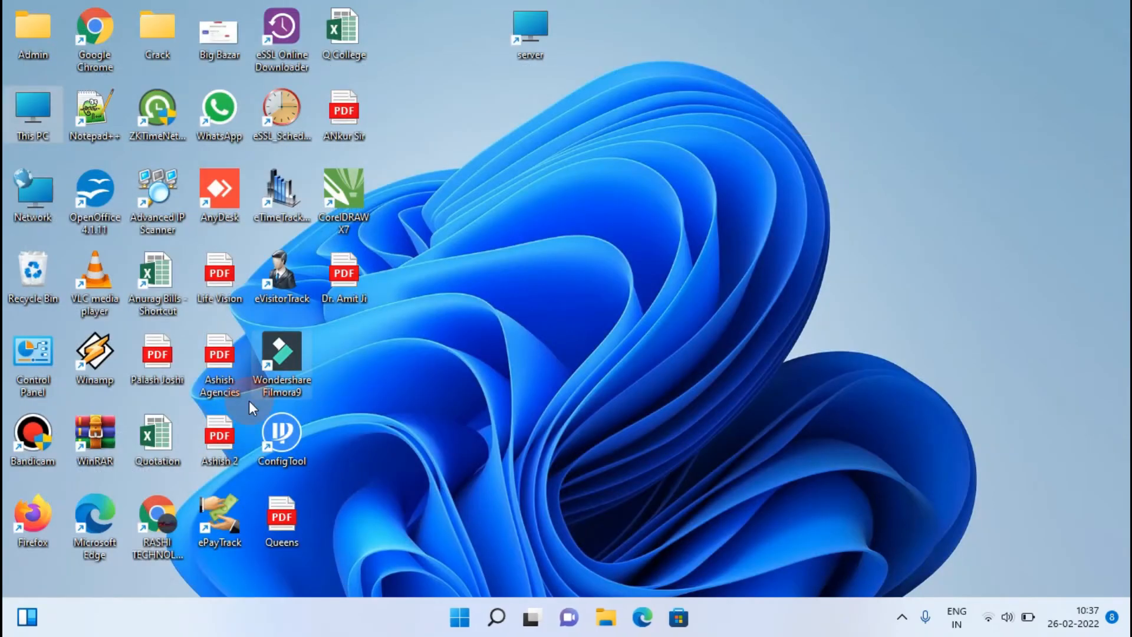
- Switch to AnyDesk, connect to the first computer under Recent Sessions, and minimise the session window on its desktop
click(223, 200)
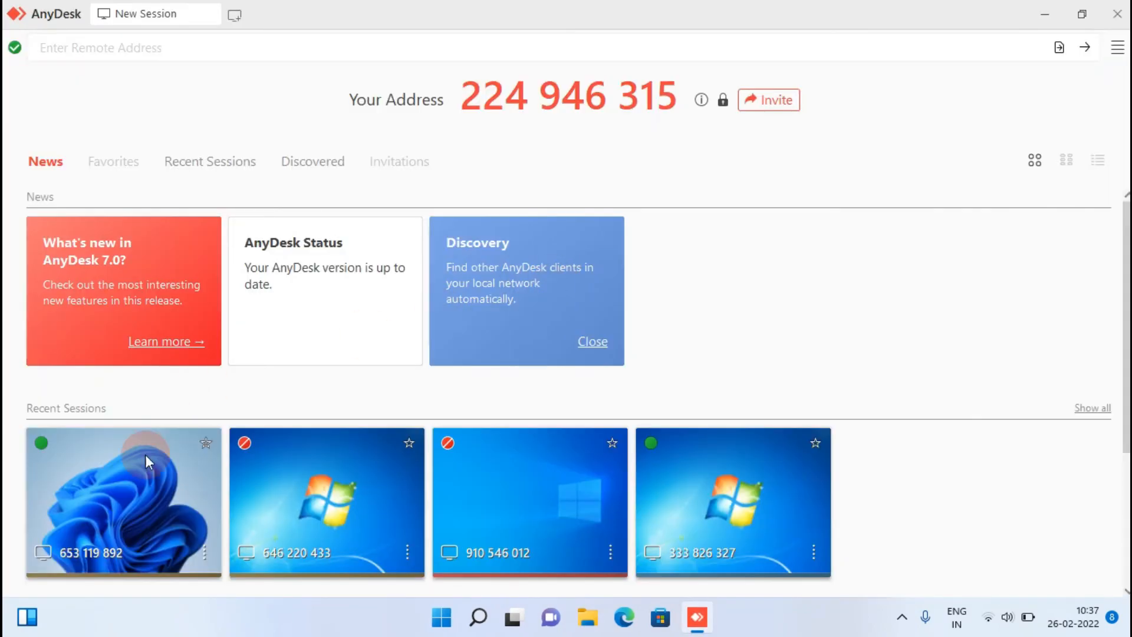
click(145, 454)
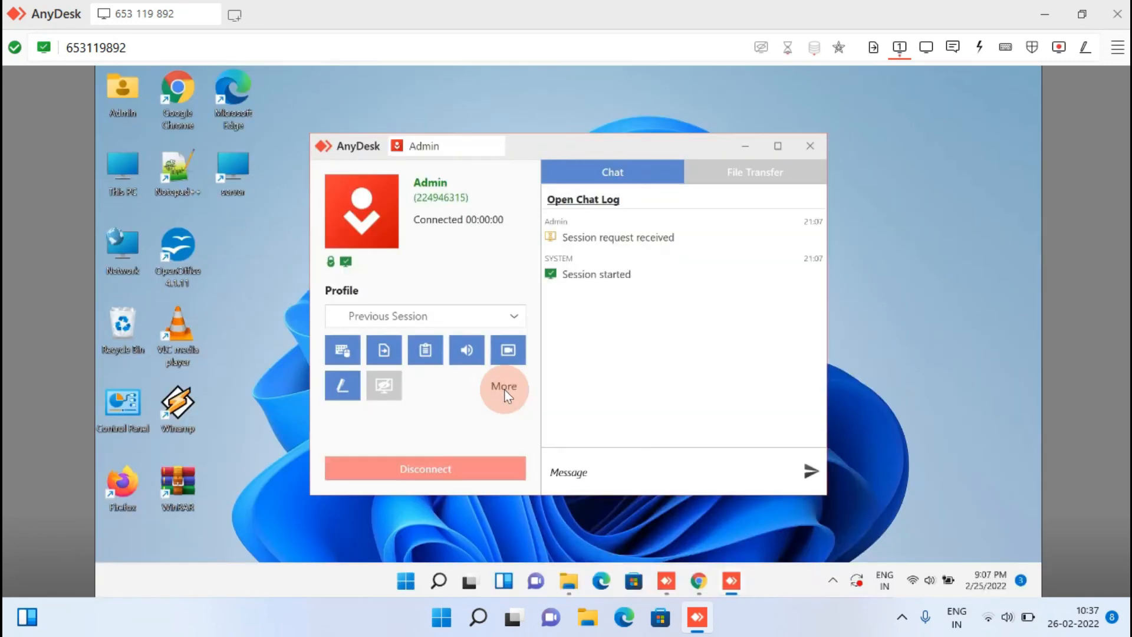
click(505, 390)
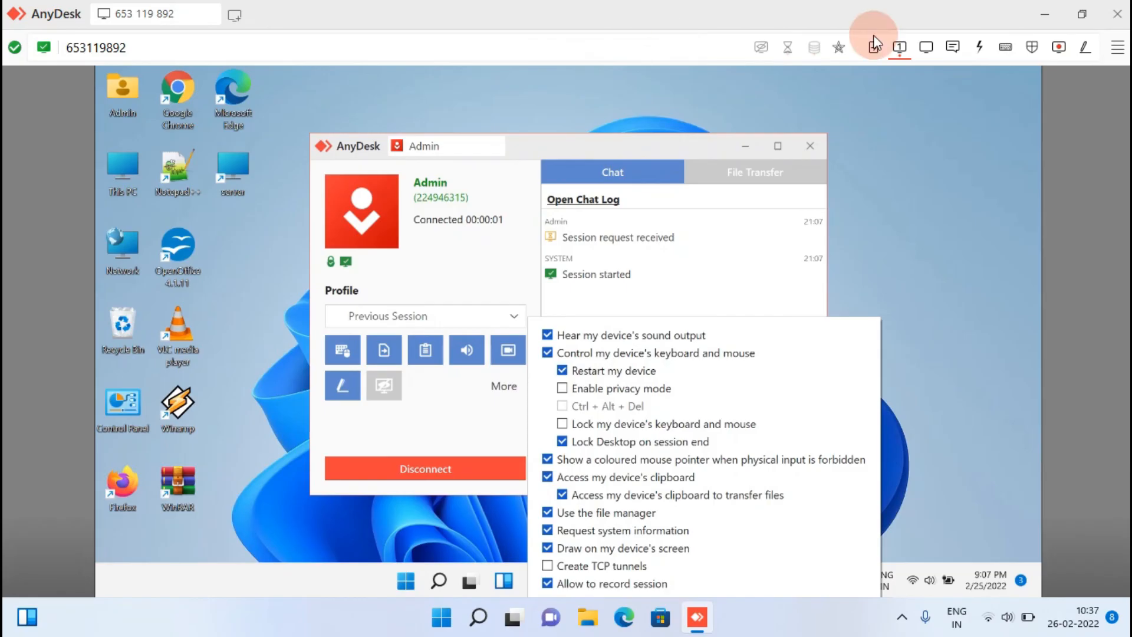
click(828, 140)
click(762, 147)
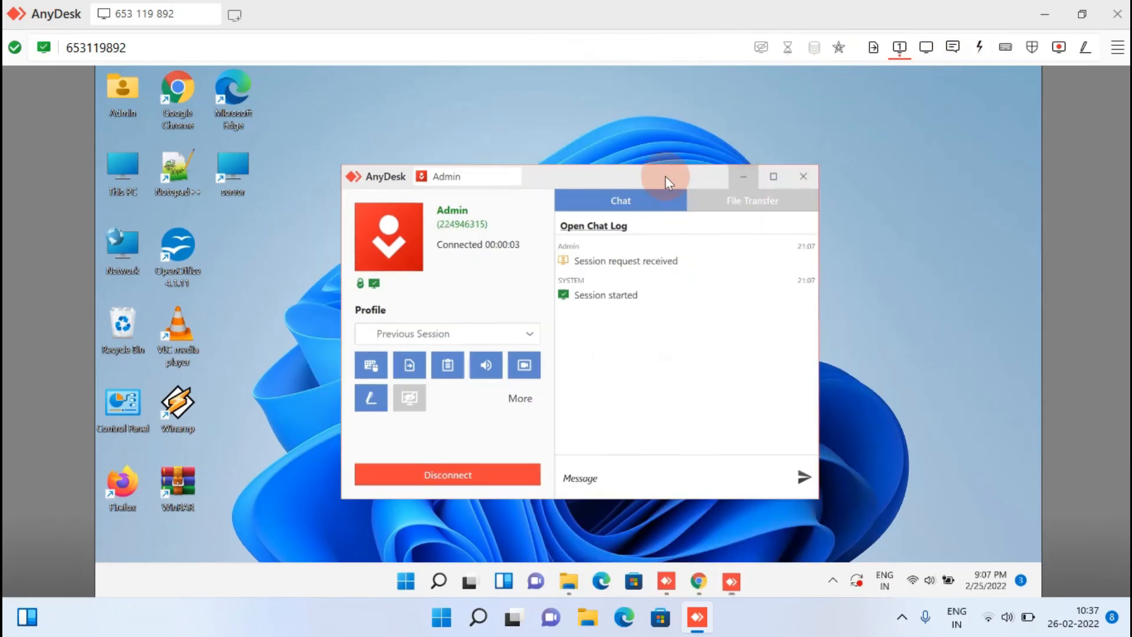
- On the remote computer, open the server's network shares, connect to the shared EPSON L3110 Series, and close the window
double_click(244, 168)
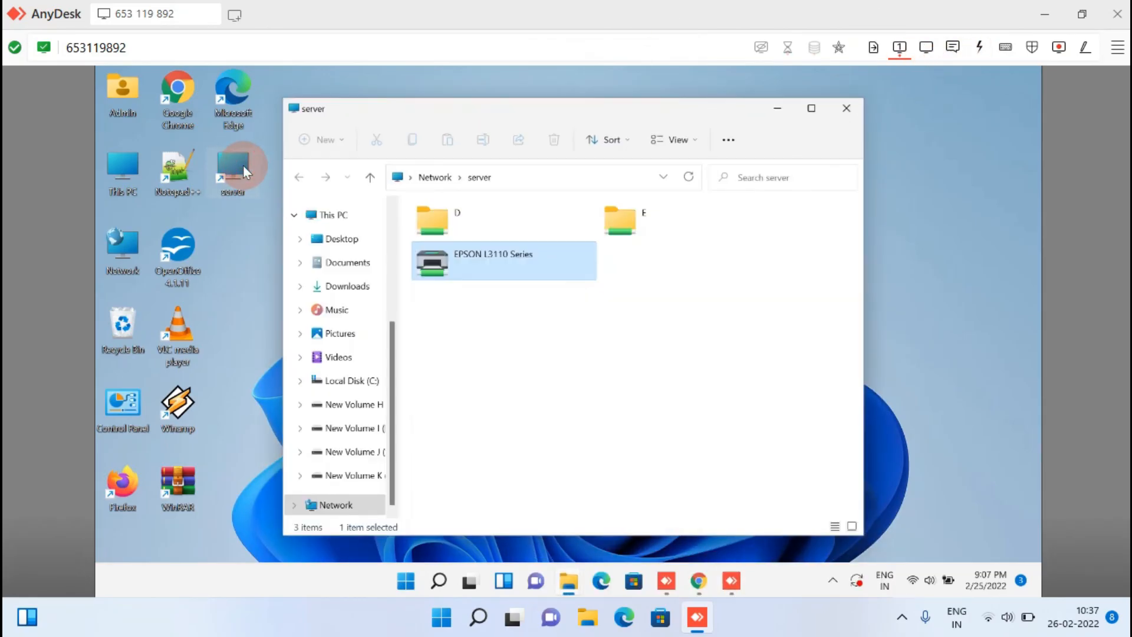
click(512, 346)
right_click(472, 264)
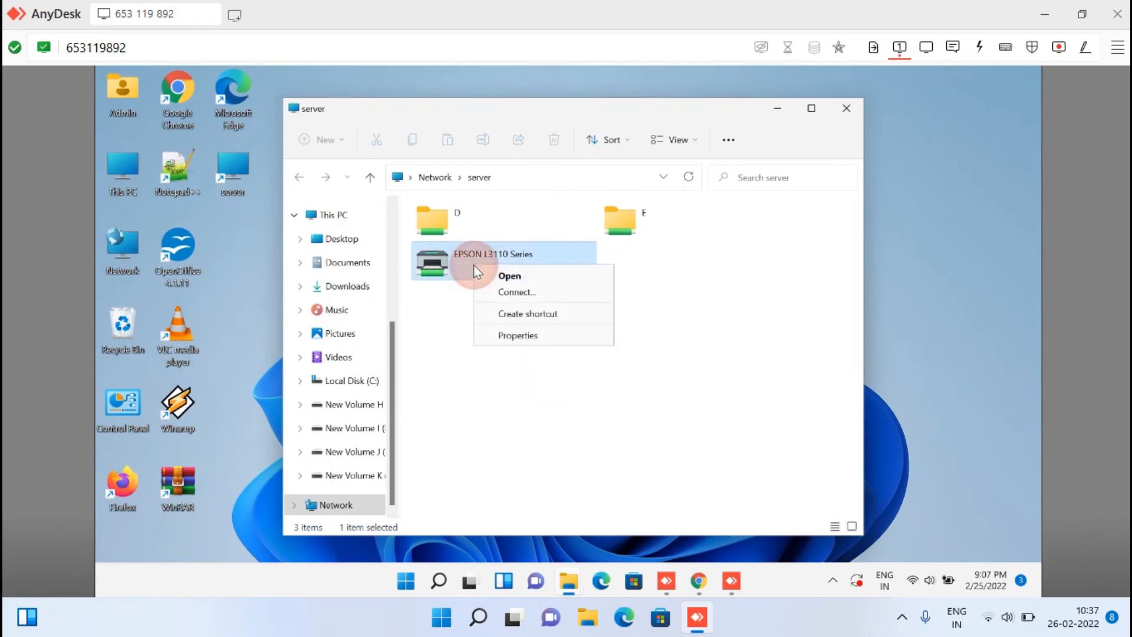
click(510, 292)
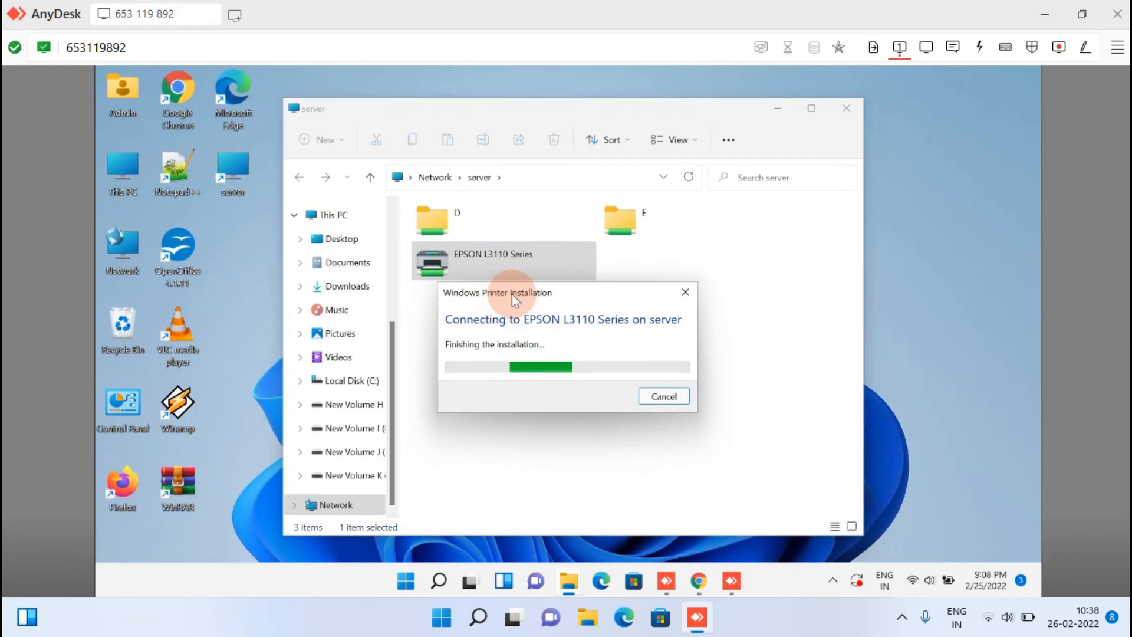
click(506, 302)
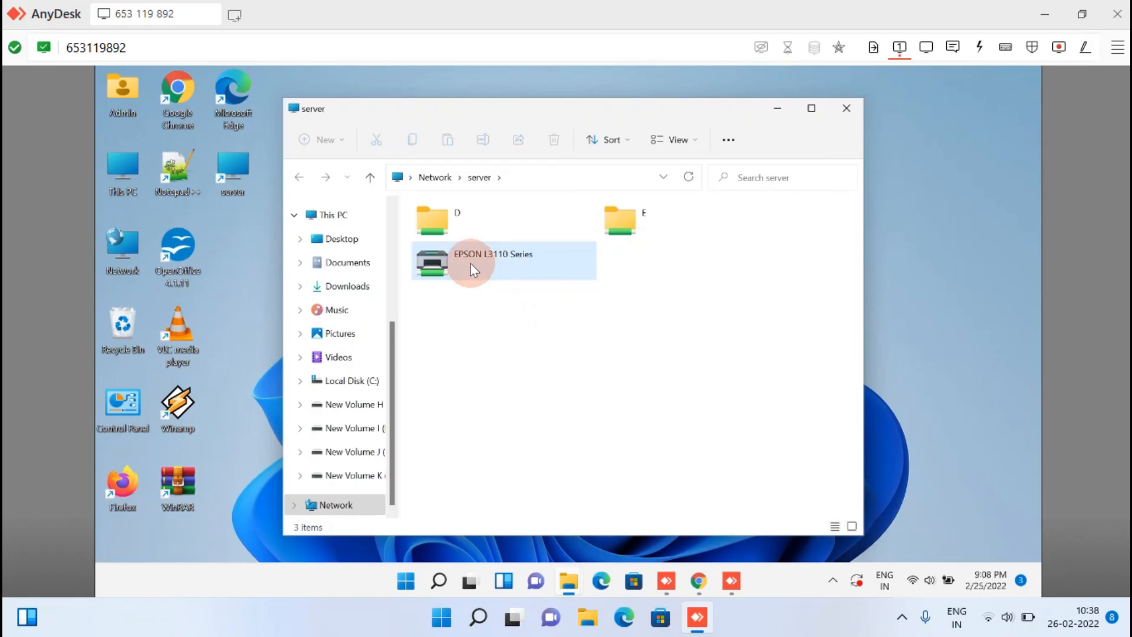
click(444, 516)
click(847, 108)
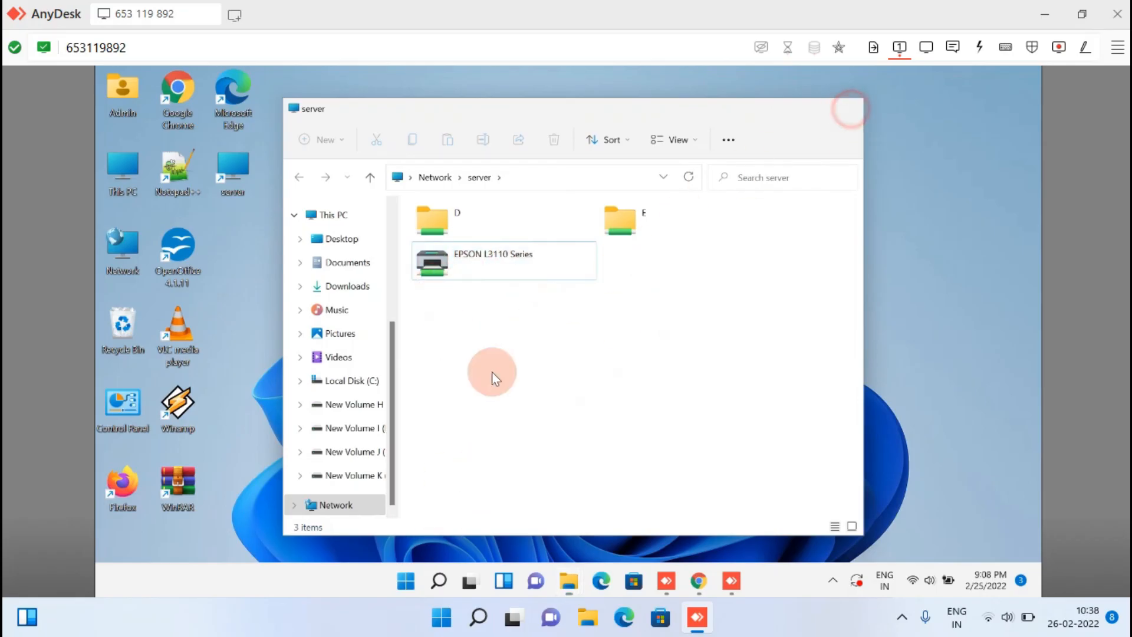
- Search for Printers & scanners on the remote computer and open the settings page of EPSON L3110 Series on server
click(404, 581)
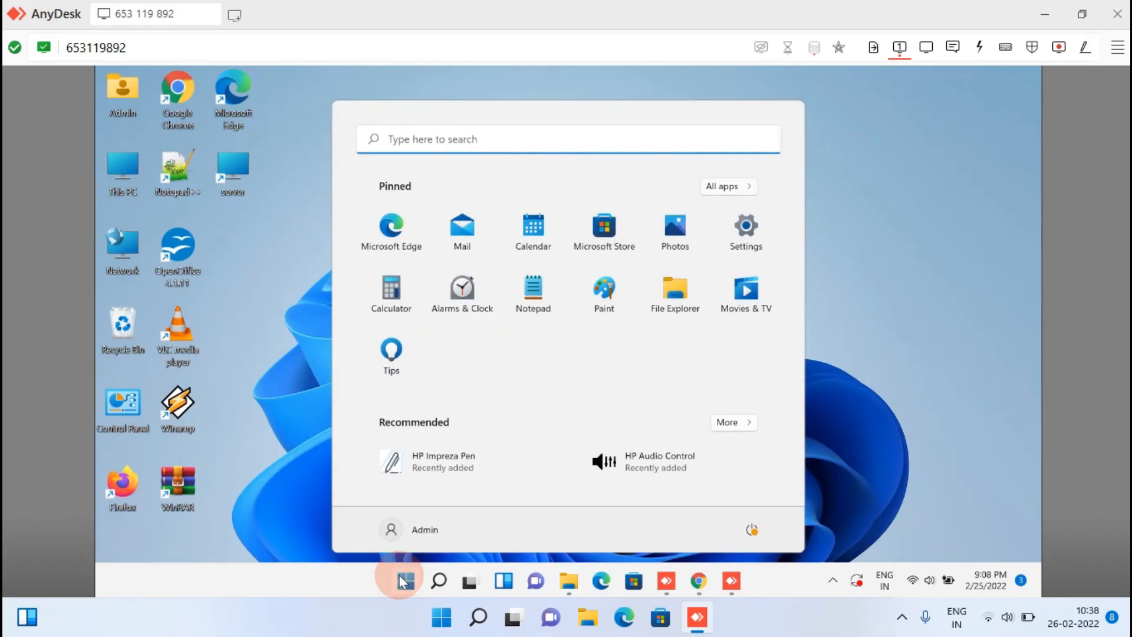
text(pri)
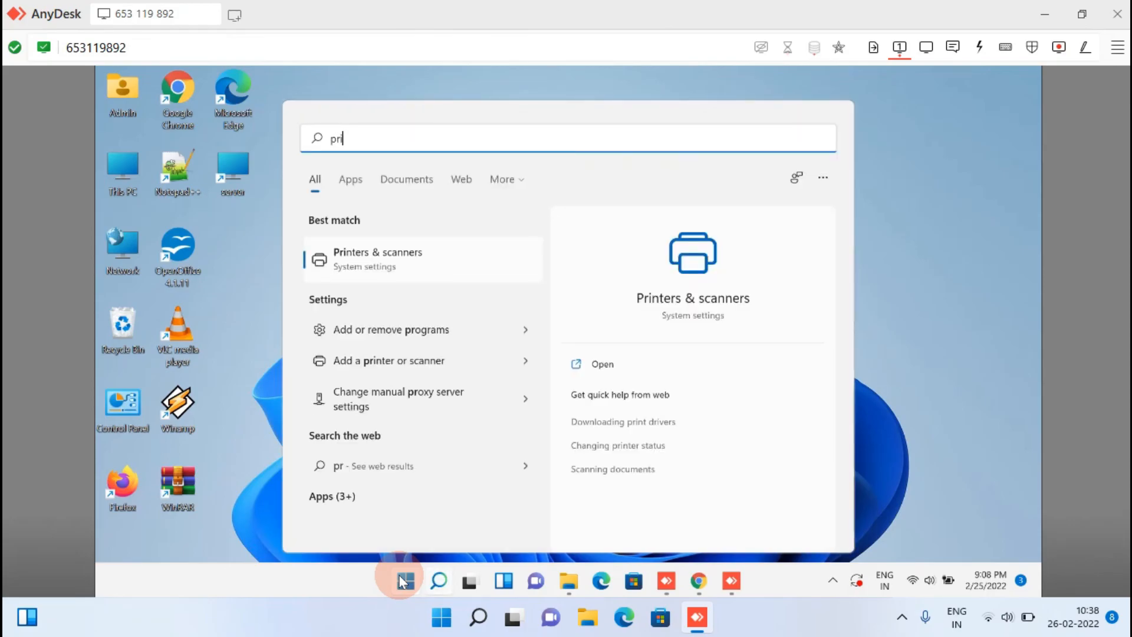
text(n)
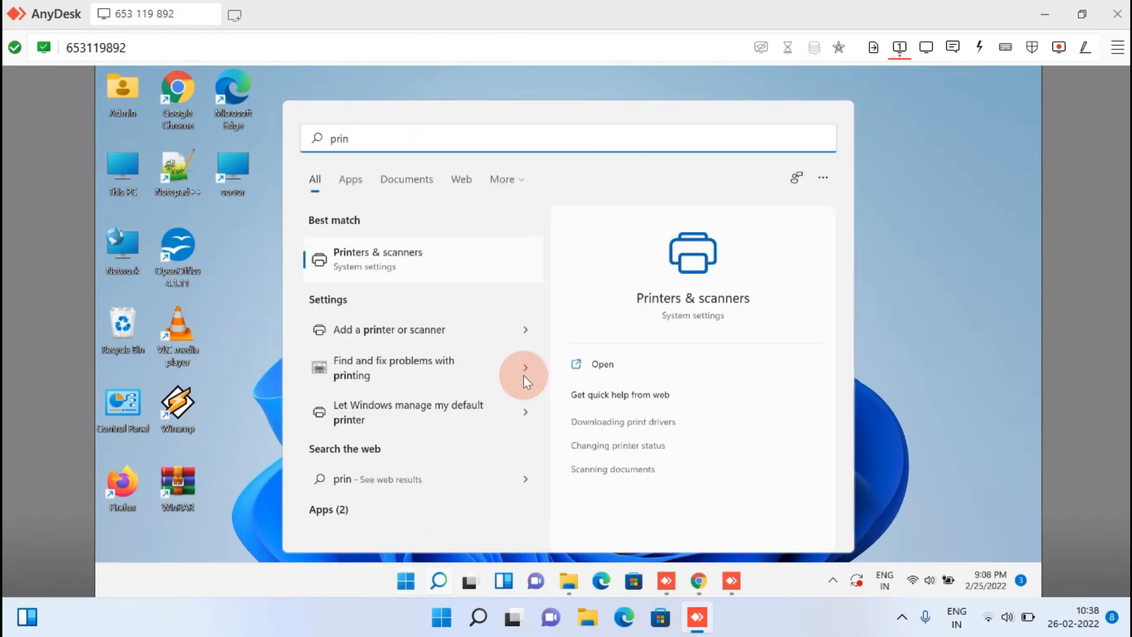
click(381, 270)
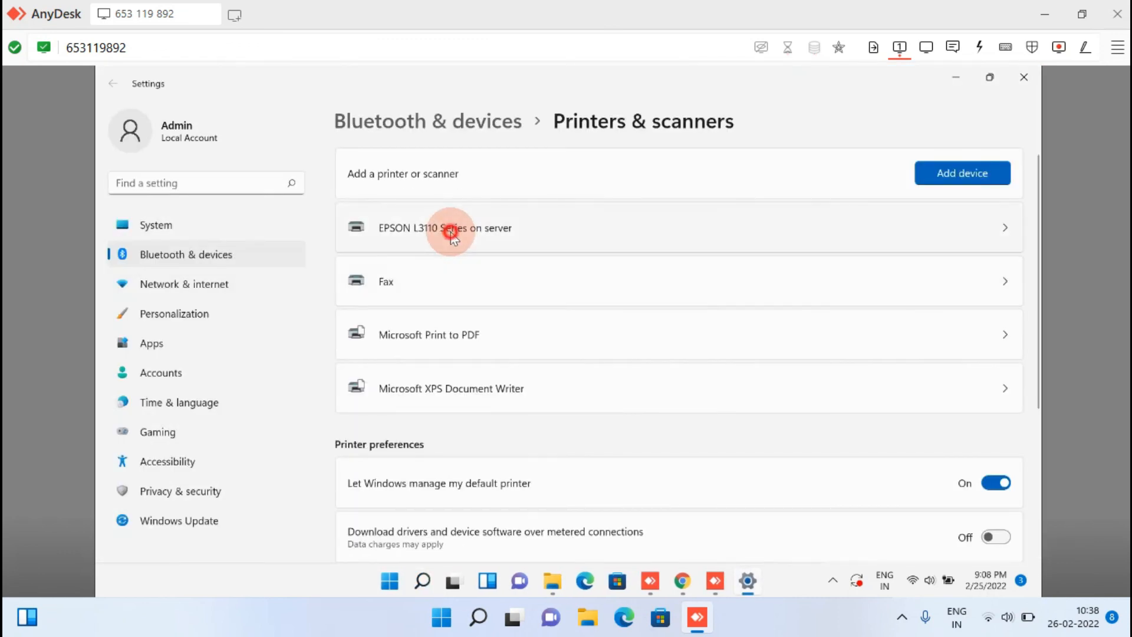
click(459, 233)
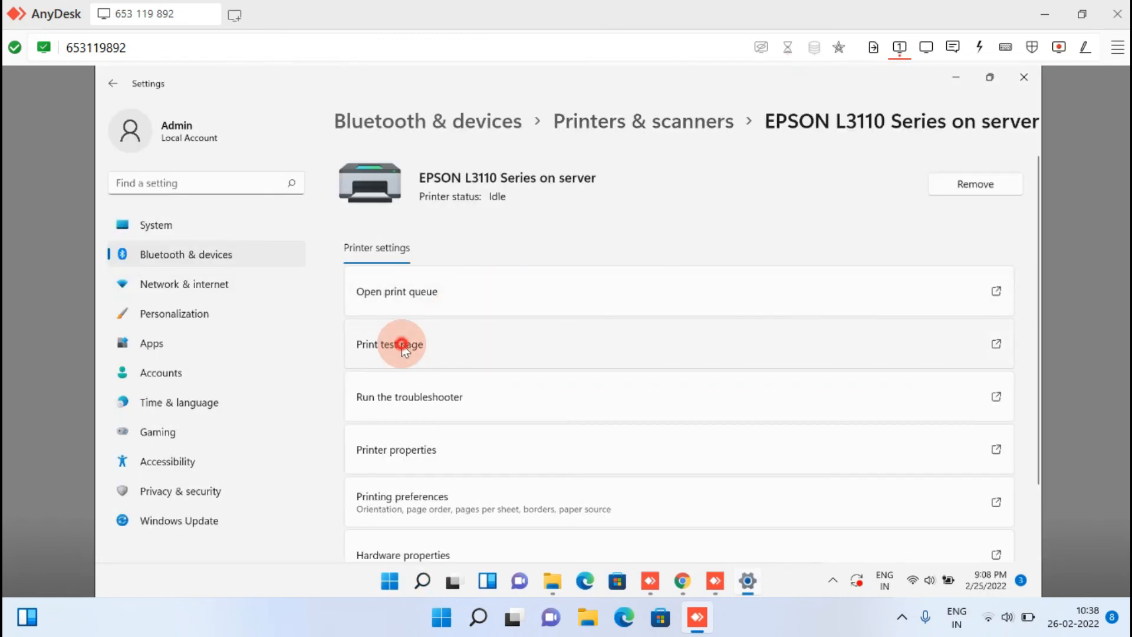
- Print a test page, accept the Epson Notification Service without displaying the message again, and print another test page
click(401, 344)
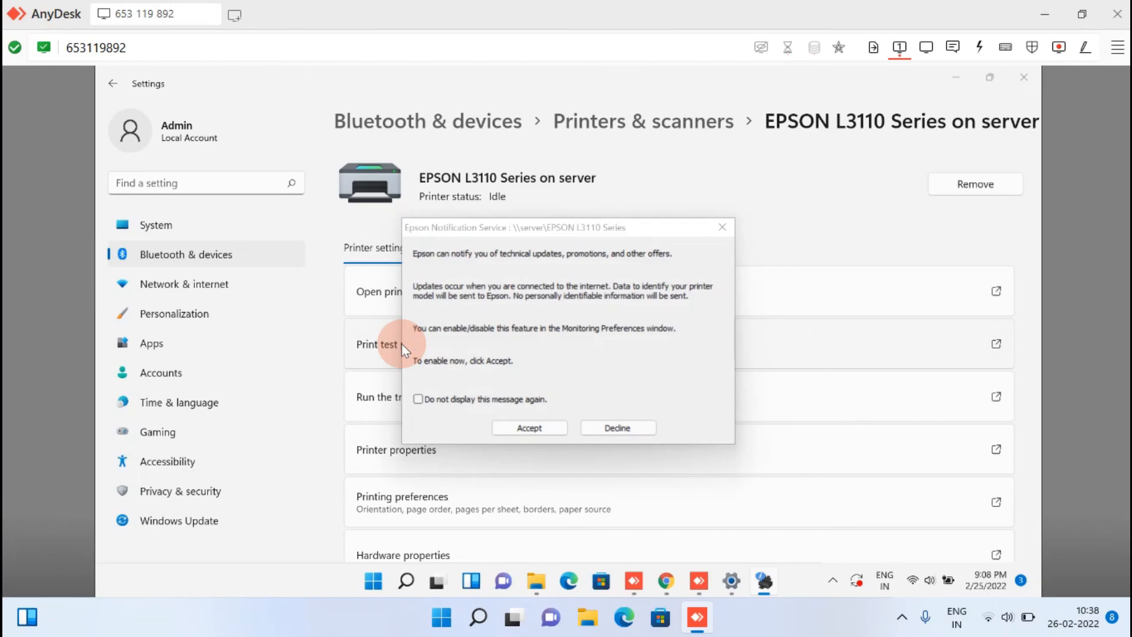
click(469, 401)
click(538, 428)
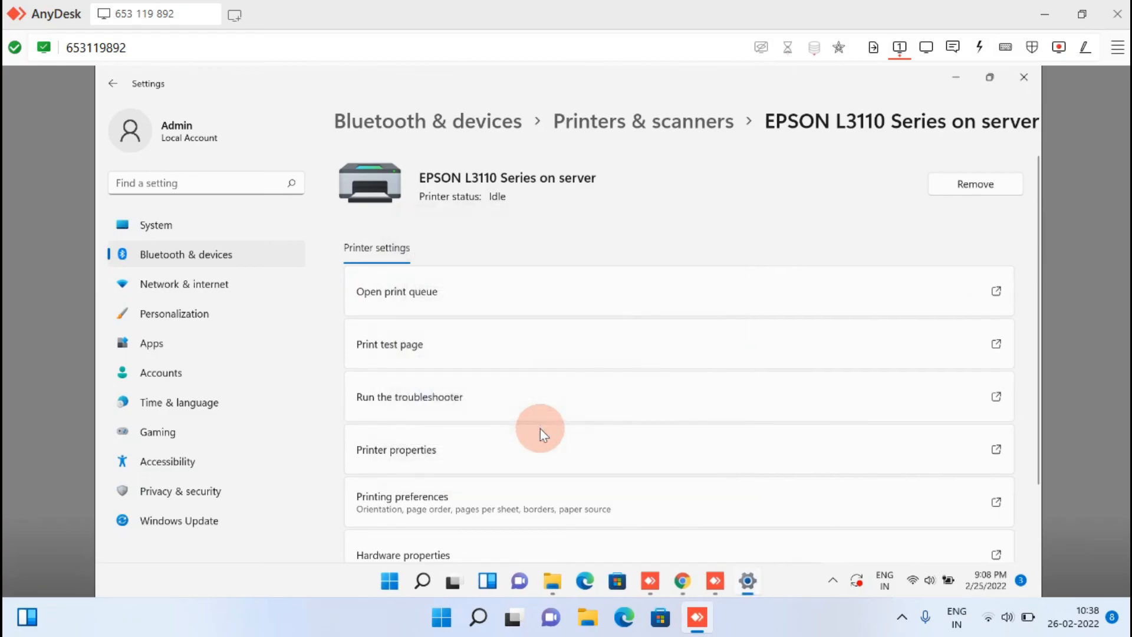
click(417, 354)
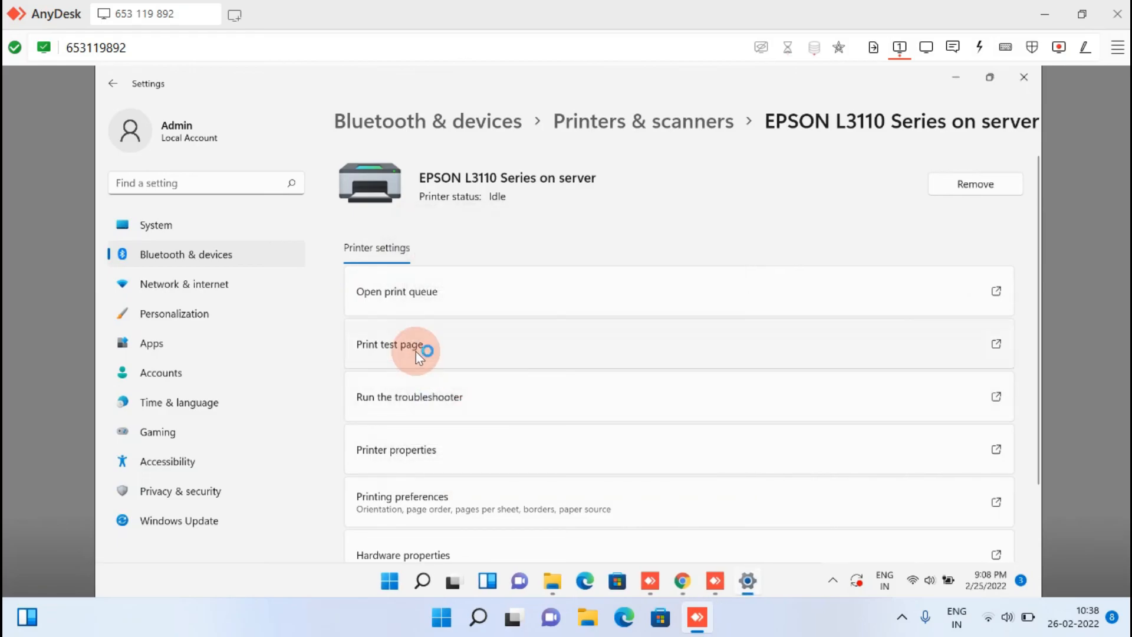